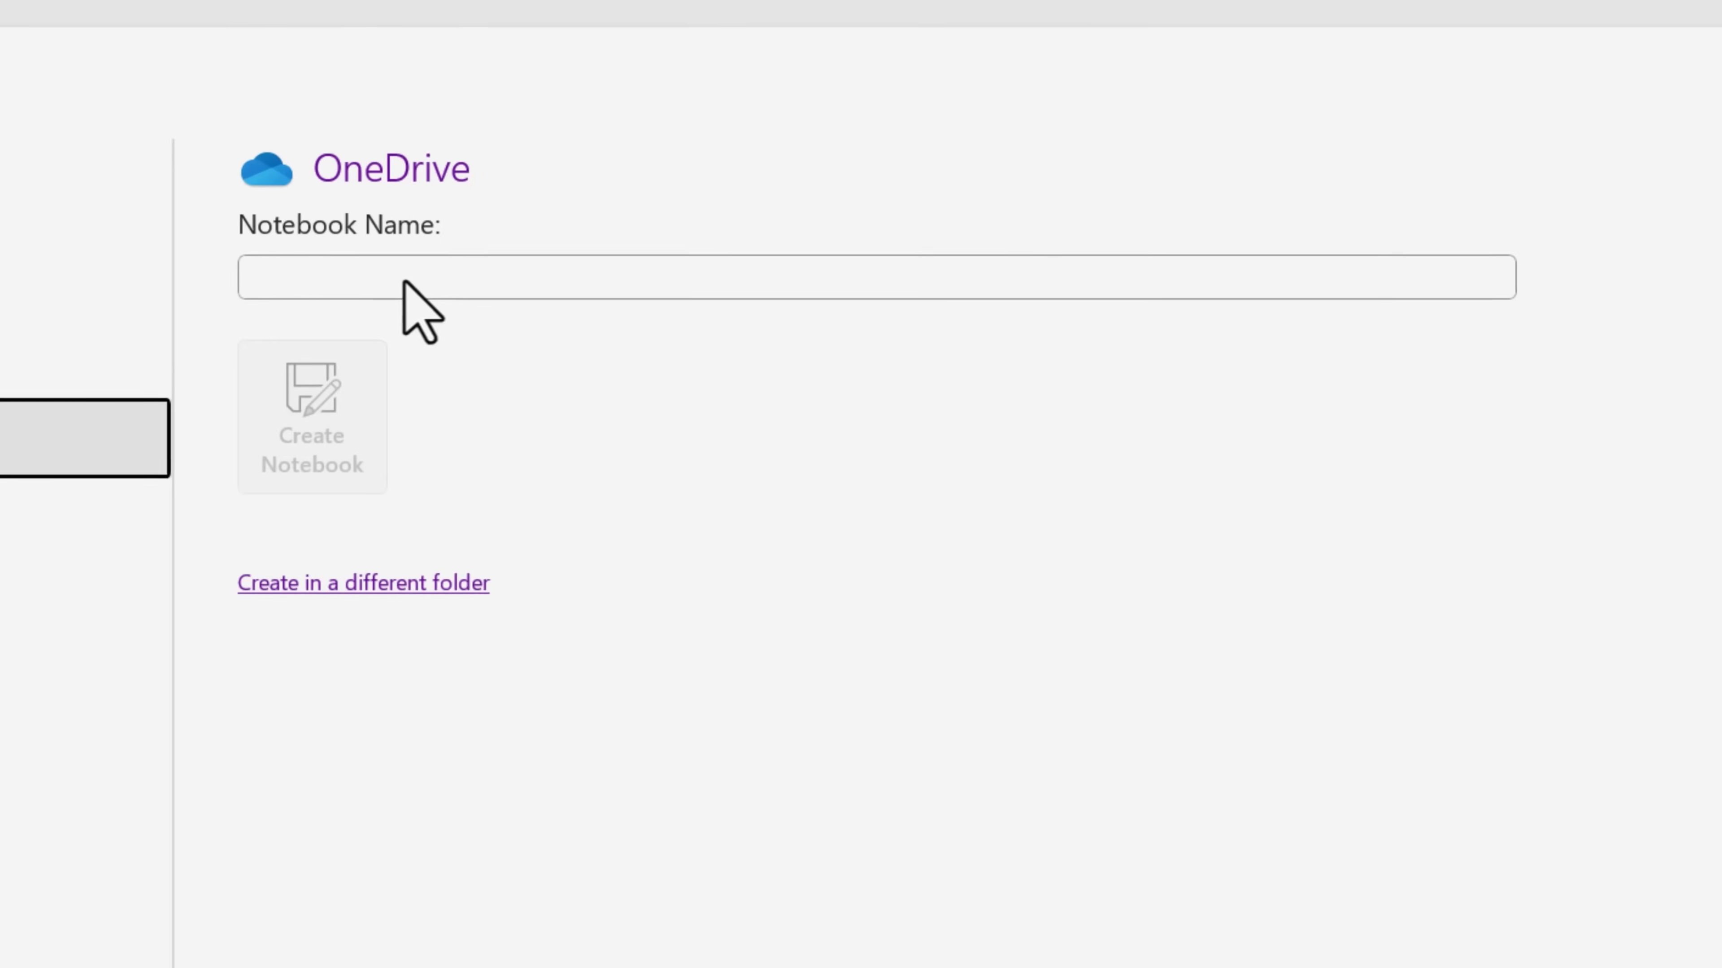
# Step: Create a personal OneDrive notebook named "🏠2025 PARA", with the house emoji before the text, and decline sharing it
pyautogui.click(404, 283)
pyautogui.write('2')
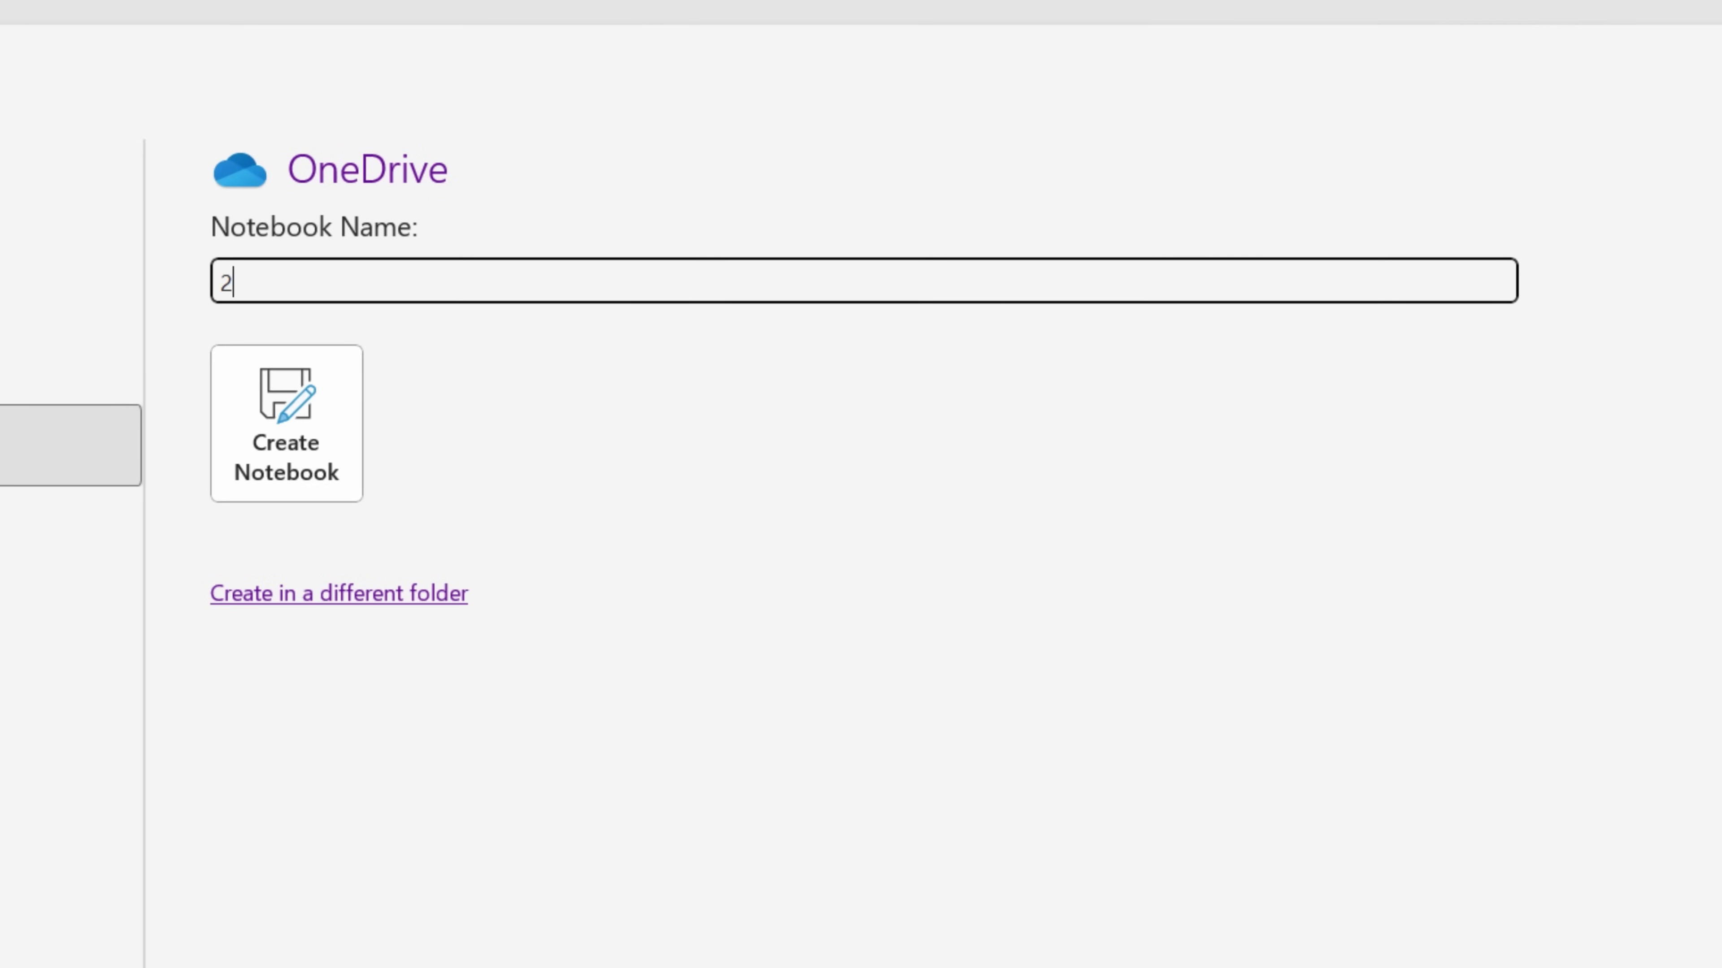
pyautogui.write('025 PARA')
pyautogui.press('super+period')
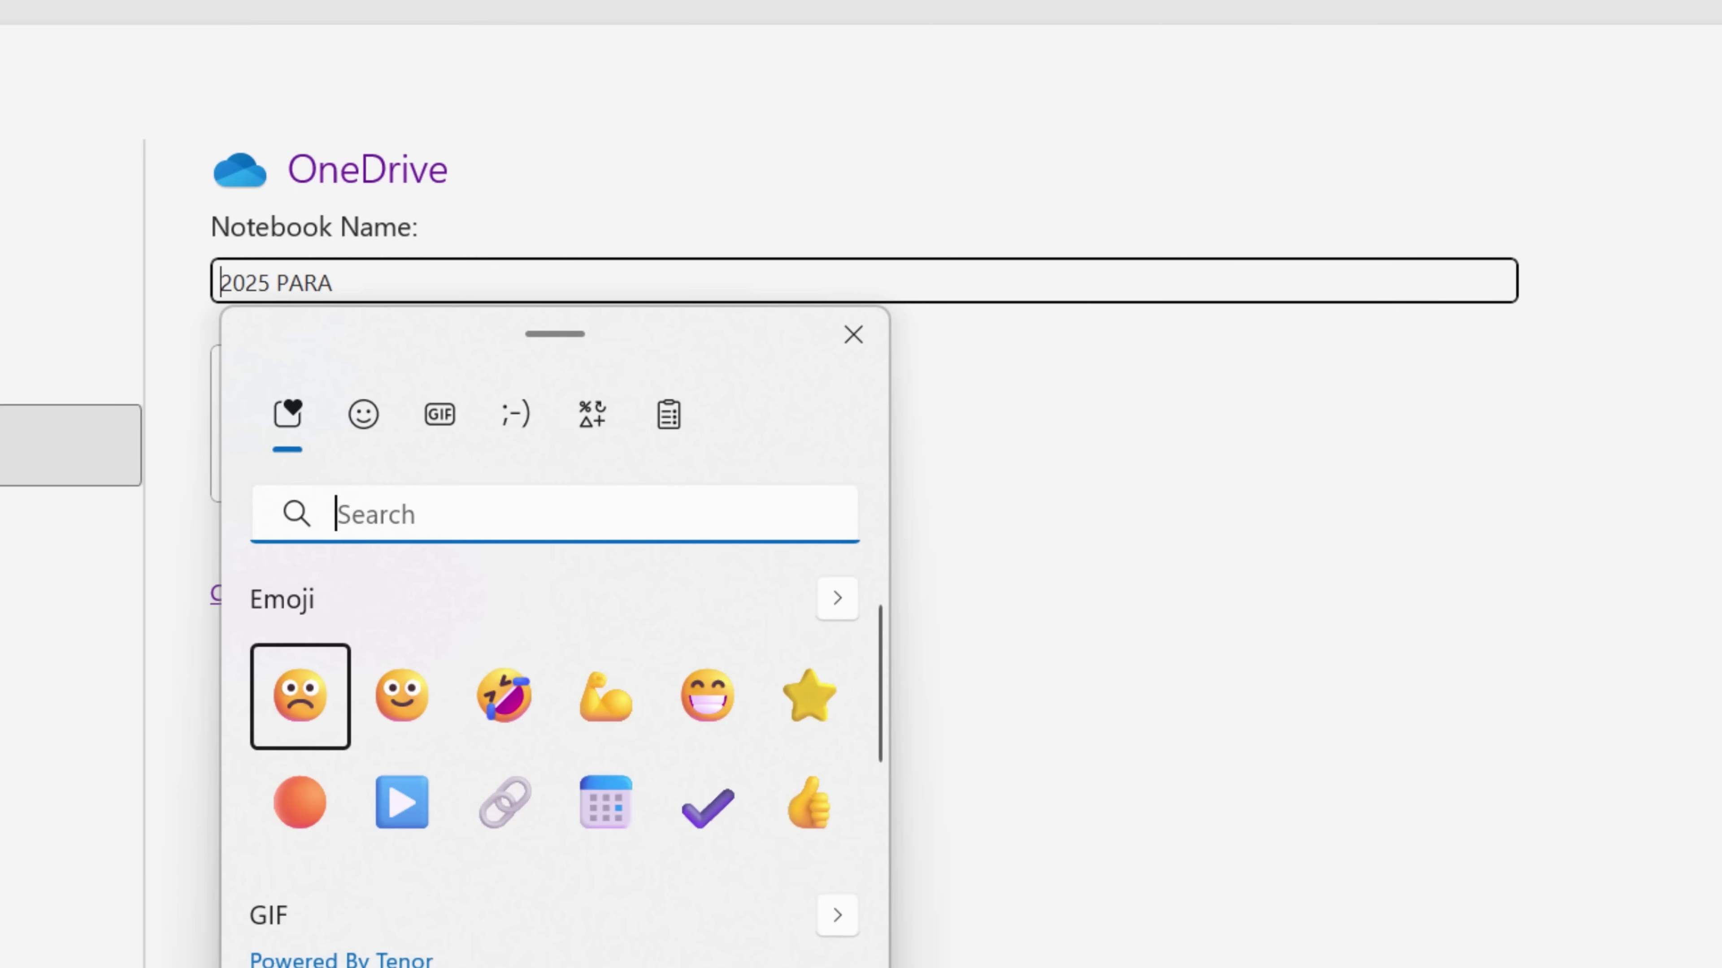
pyautogui.write('home')
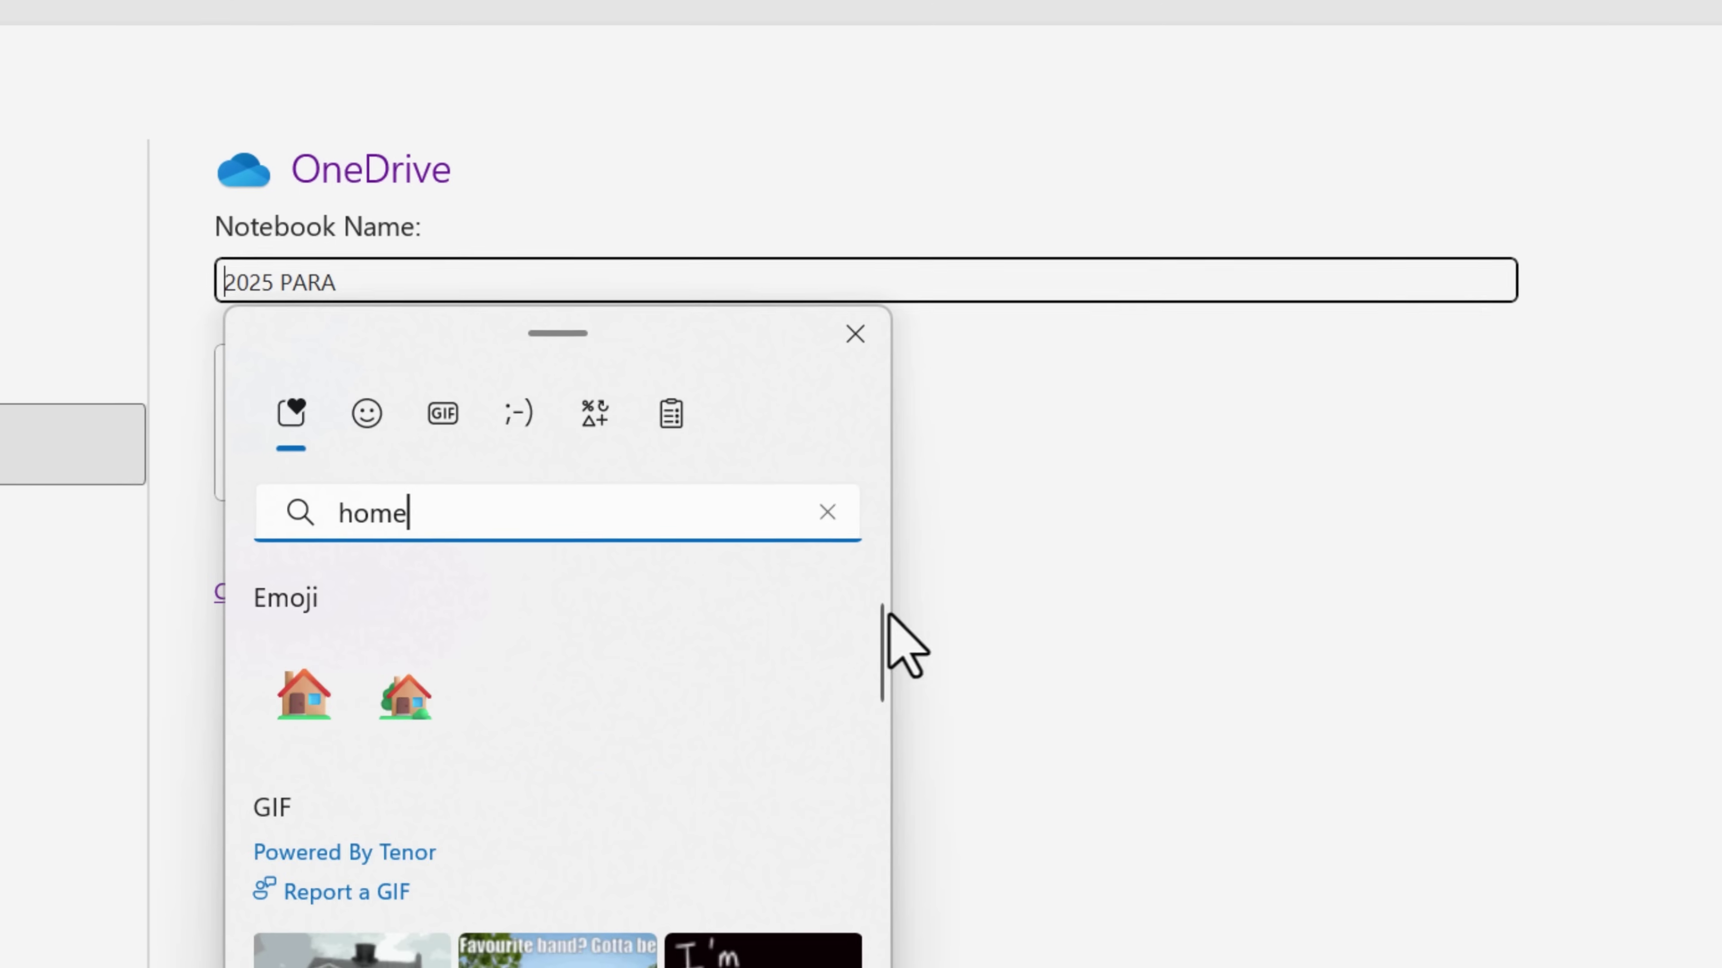
pyautogui.click(307, 697)
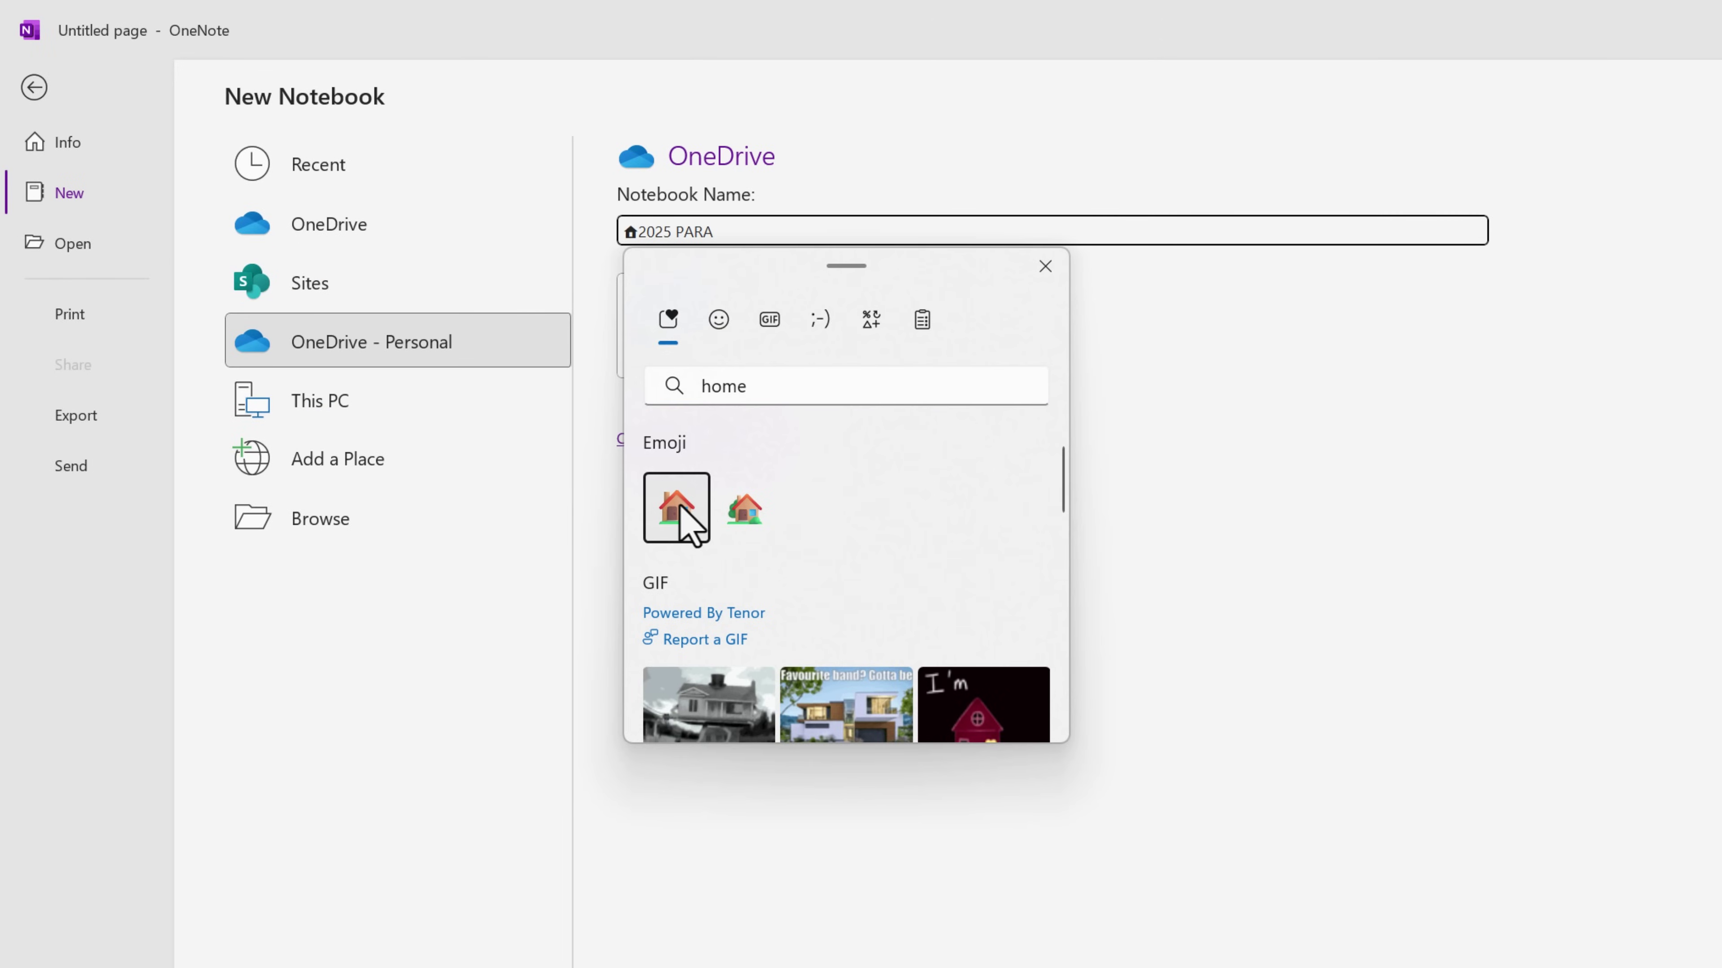
pyautogui.click(1044, 268)
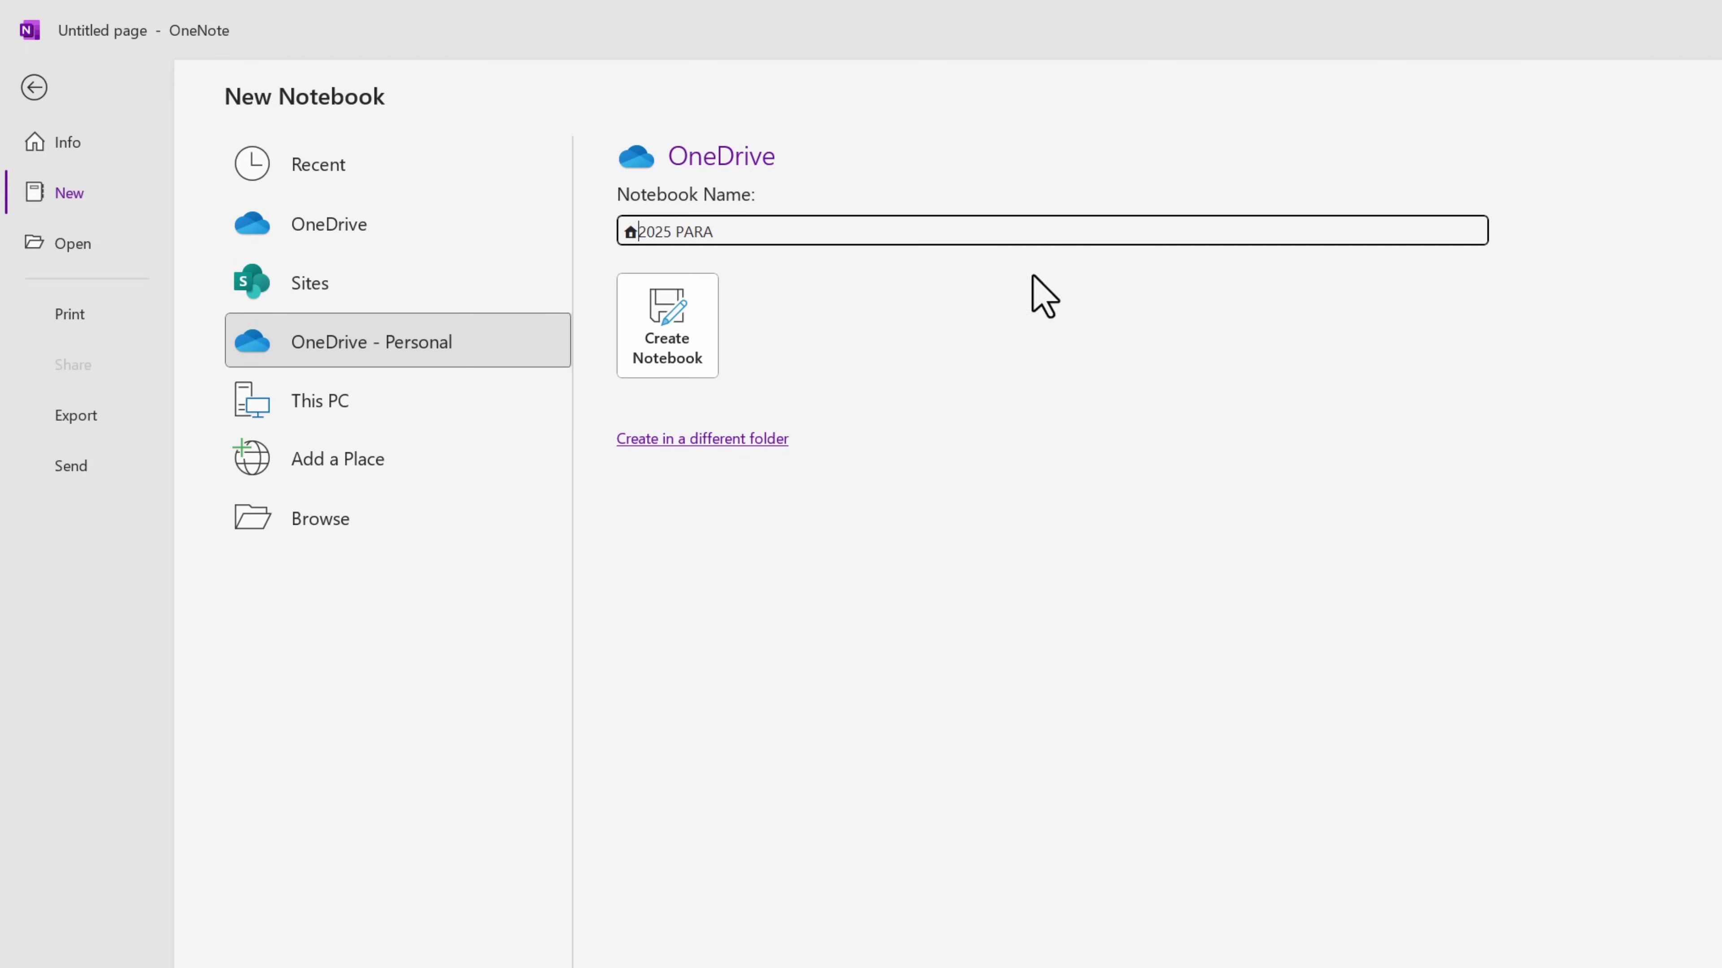
pyautogui.click(638, 321)
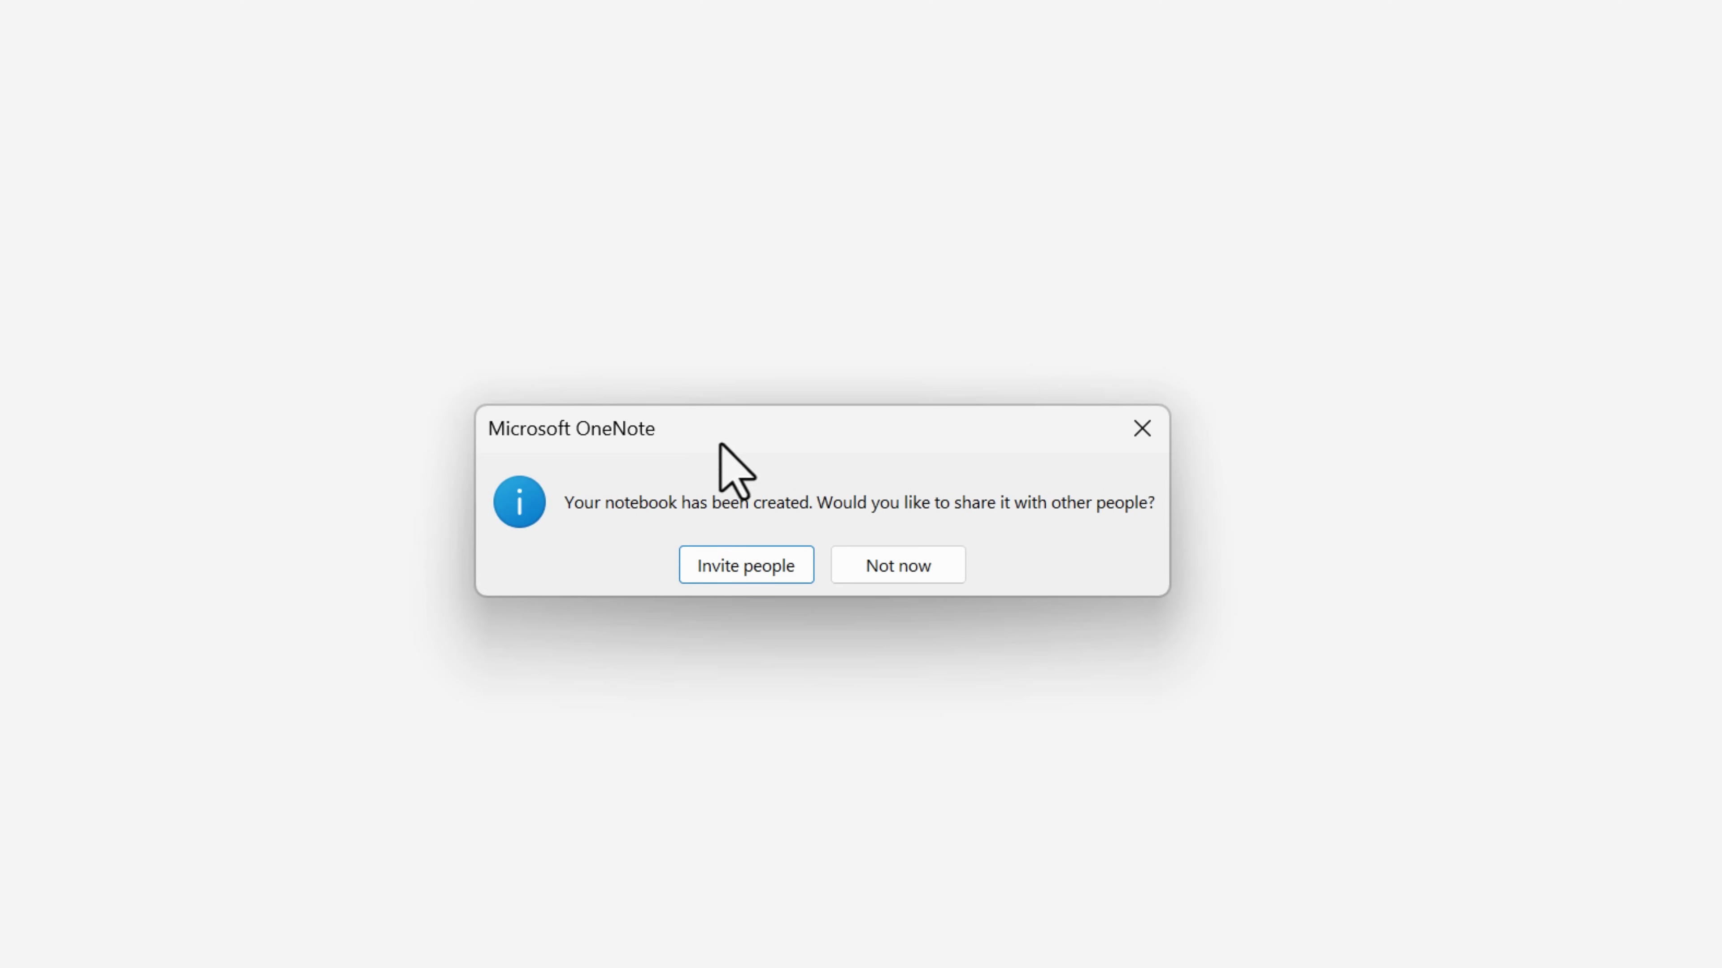
pyautogui.click(942, 578)
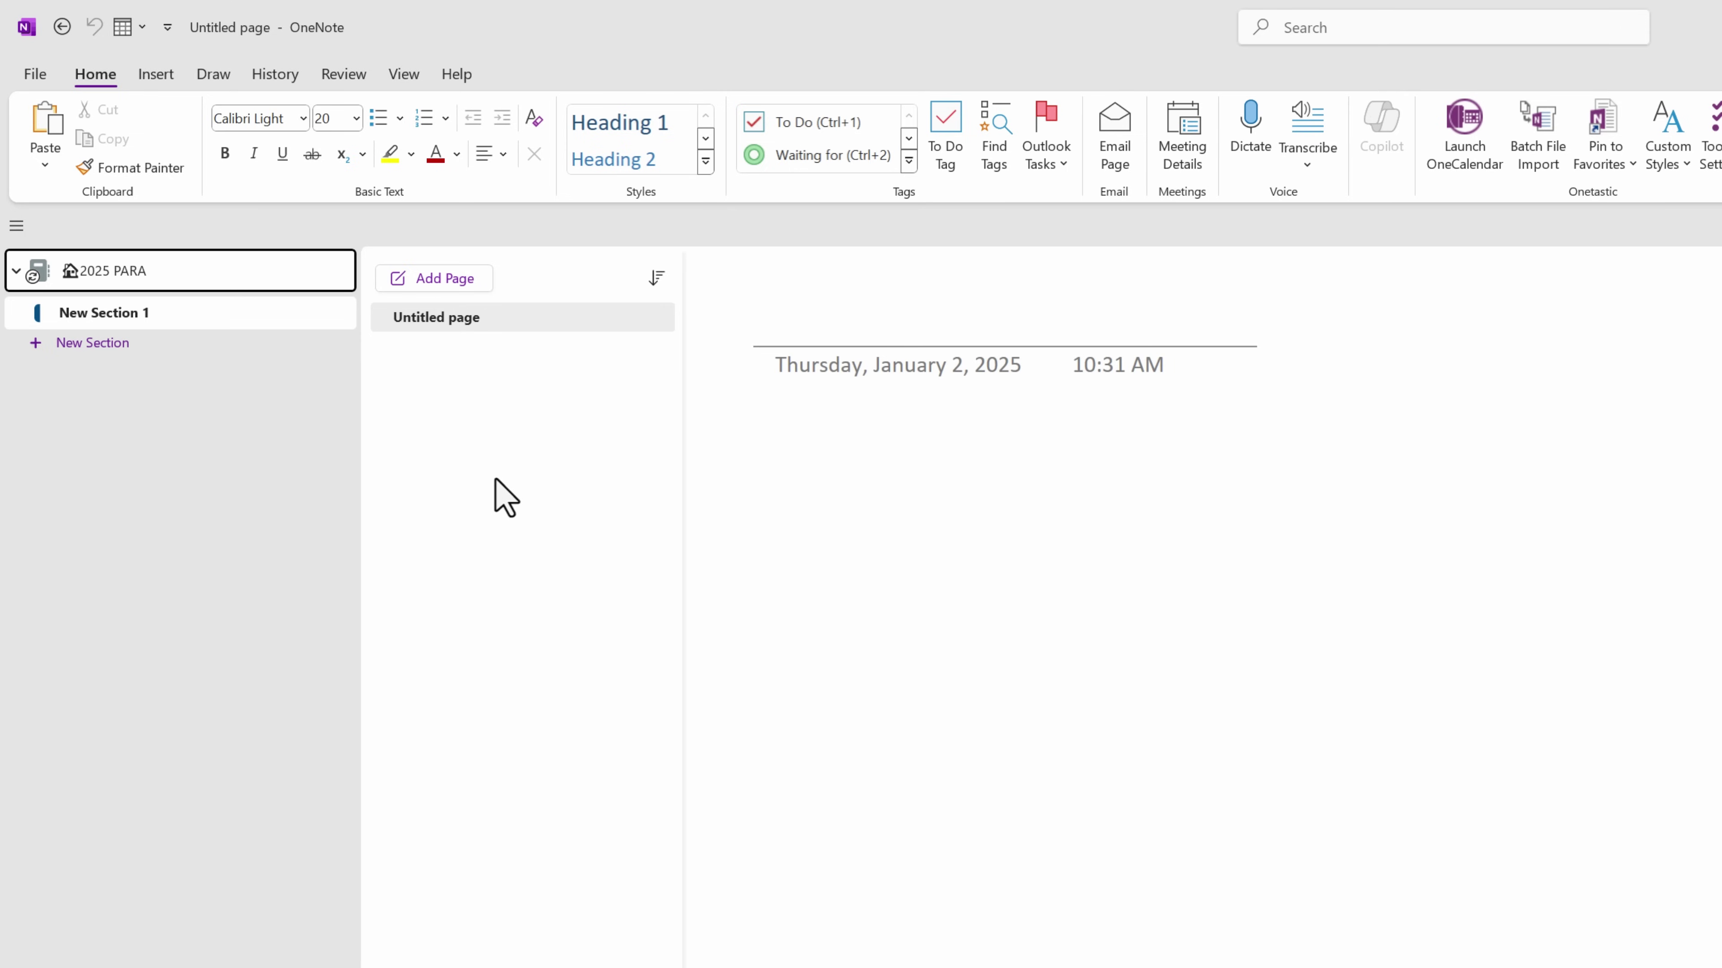
# Step: Add four new section groups to the 2025 PARA notebook
pyautogui.rightClick(200, 314)
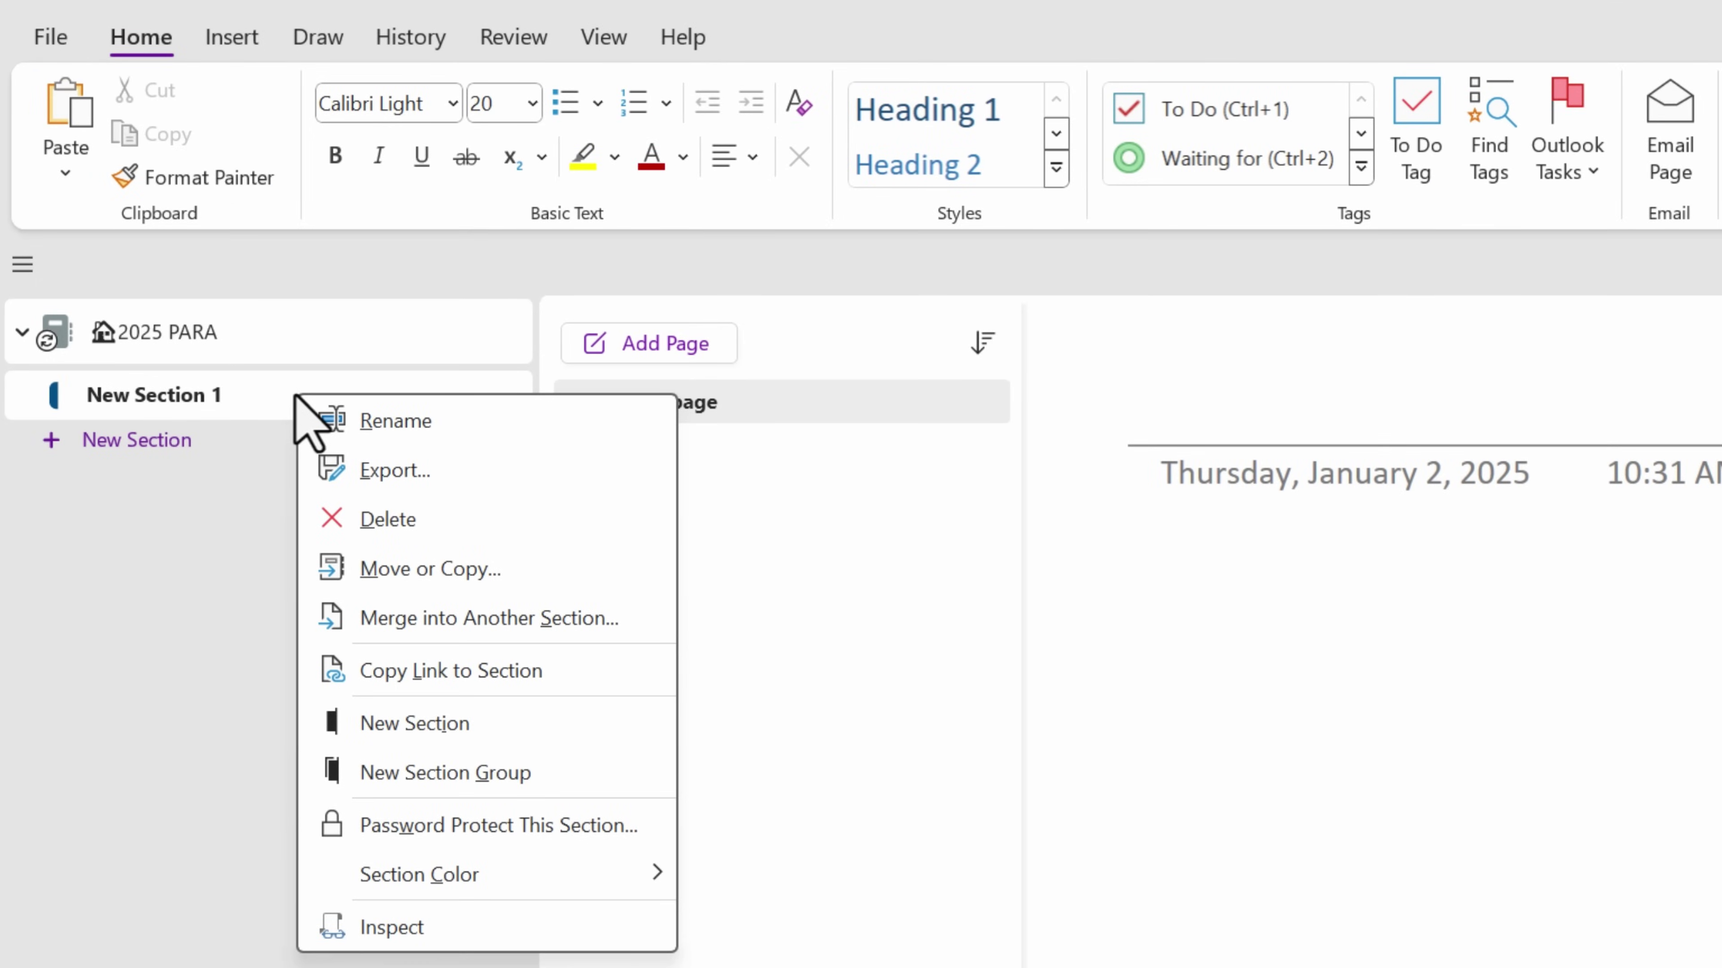
pyautogui.click(393, 776)
pyautogui.rightClick(256, 405)
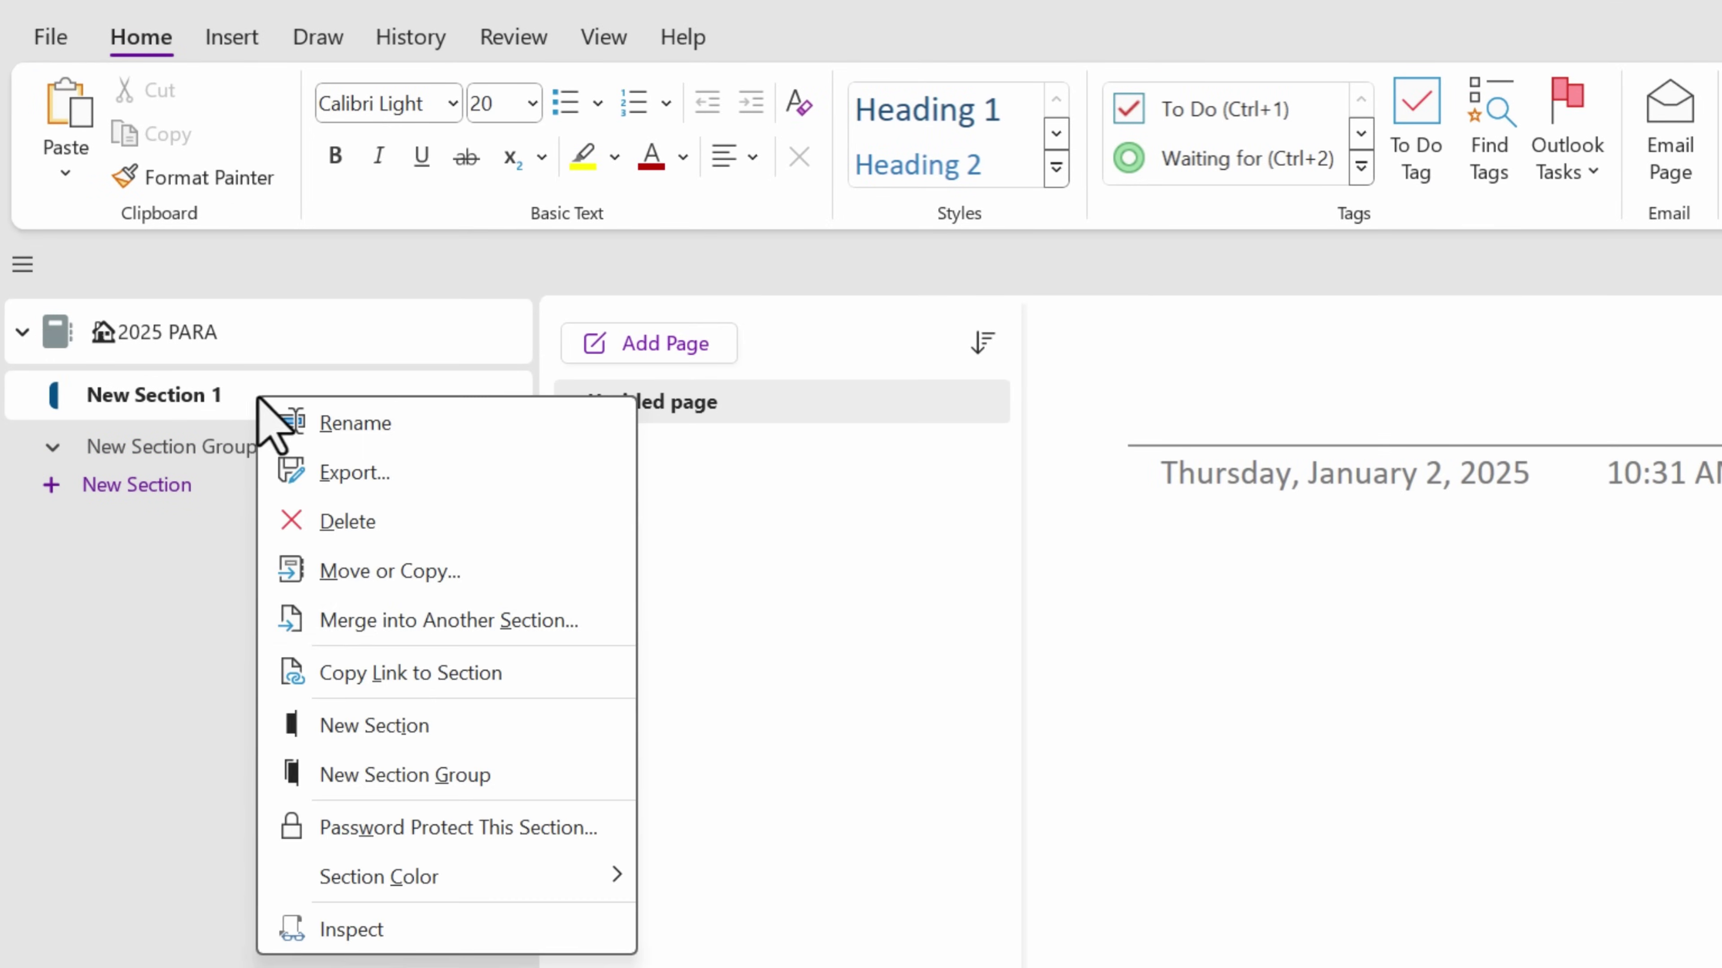
pyautogui.click(393, 776)
pyautogui.rightClick(298, 400)
pyautogui.click(437, 773)
pyautogui.rightClick(289, 403)
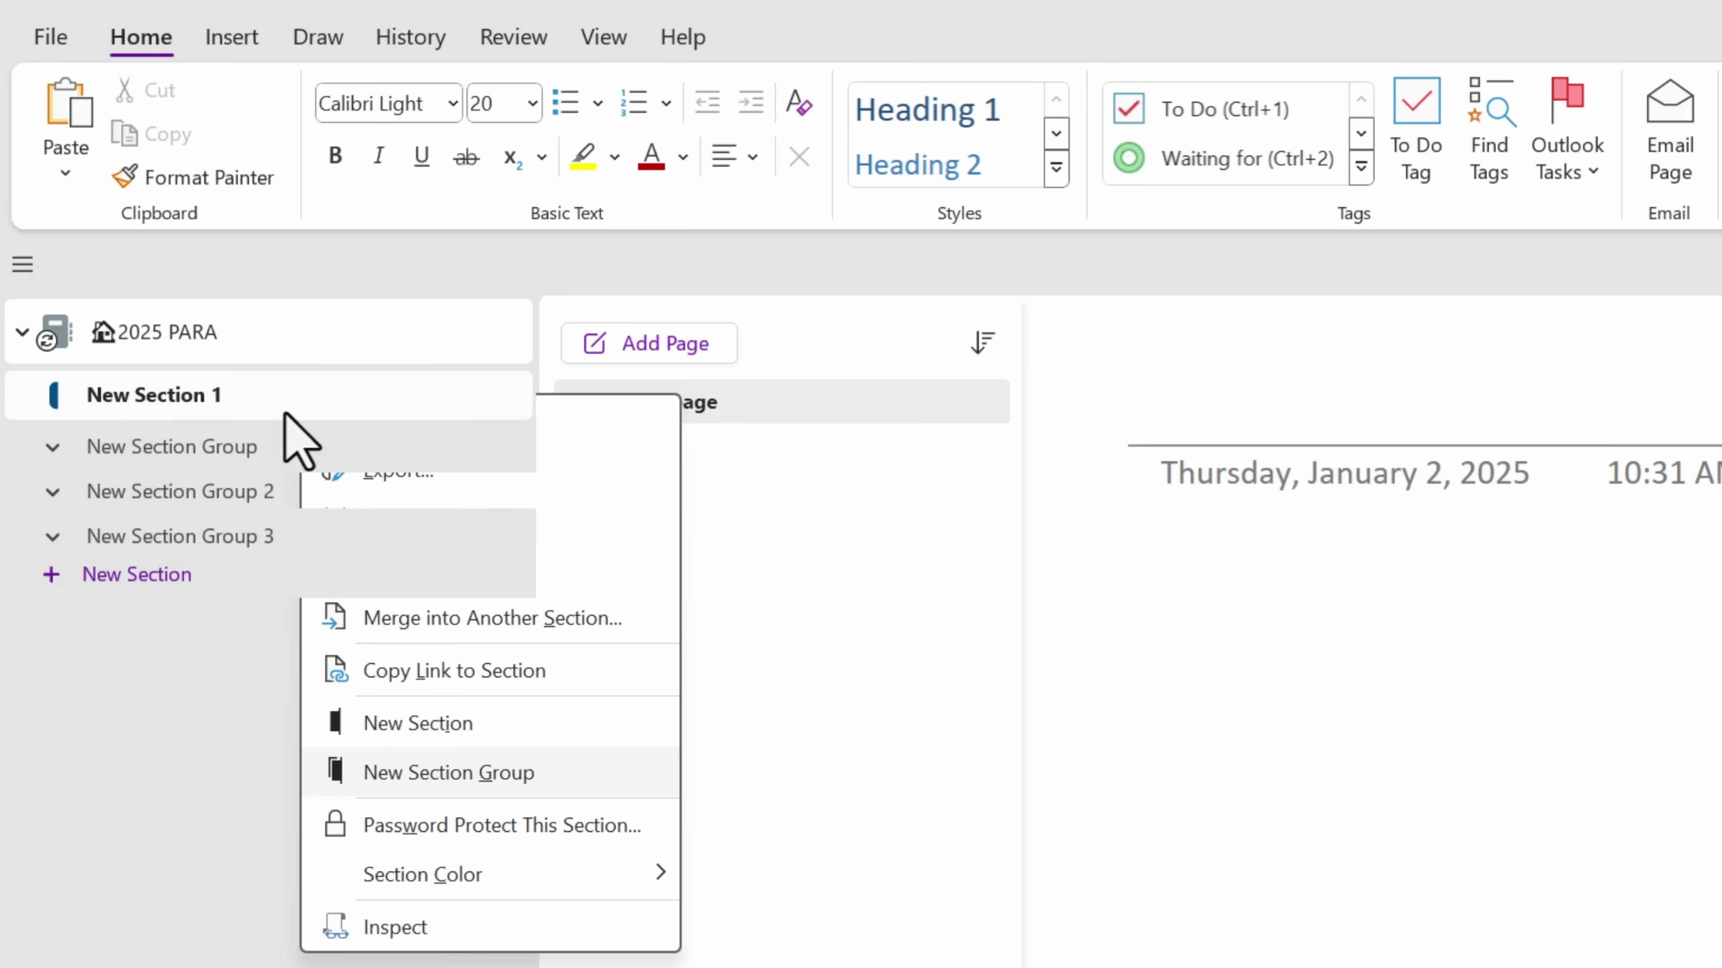
pyautogui.click(448, 775)
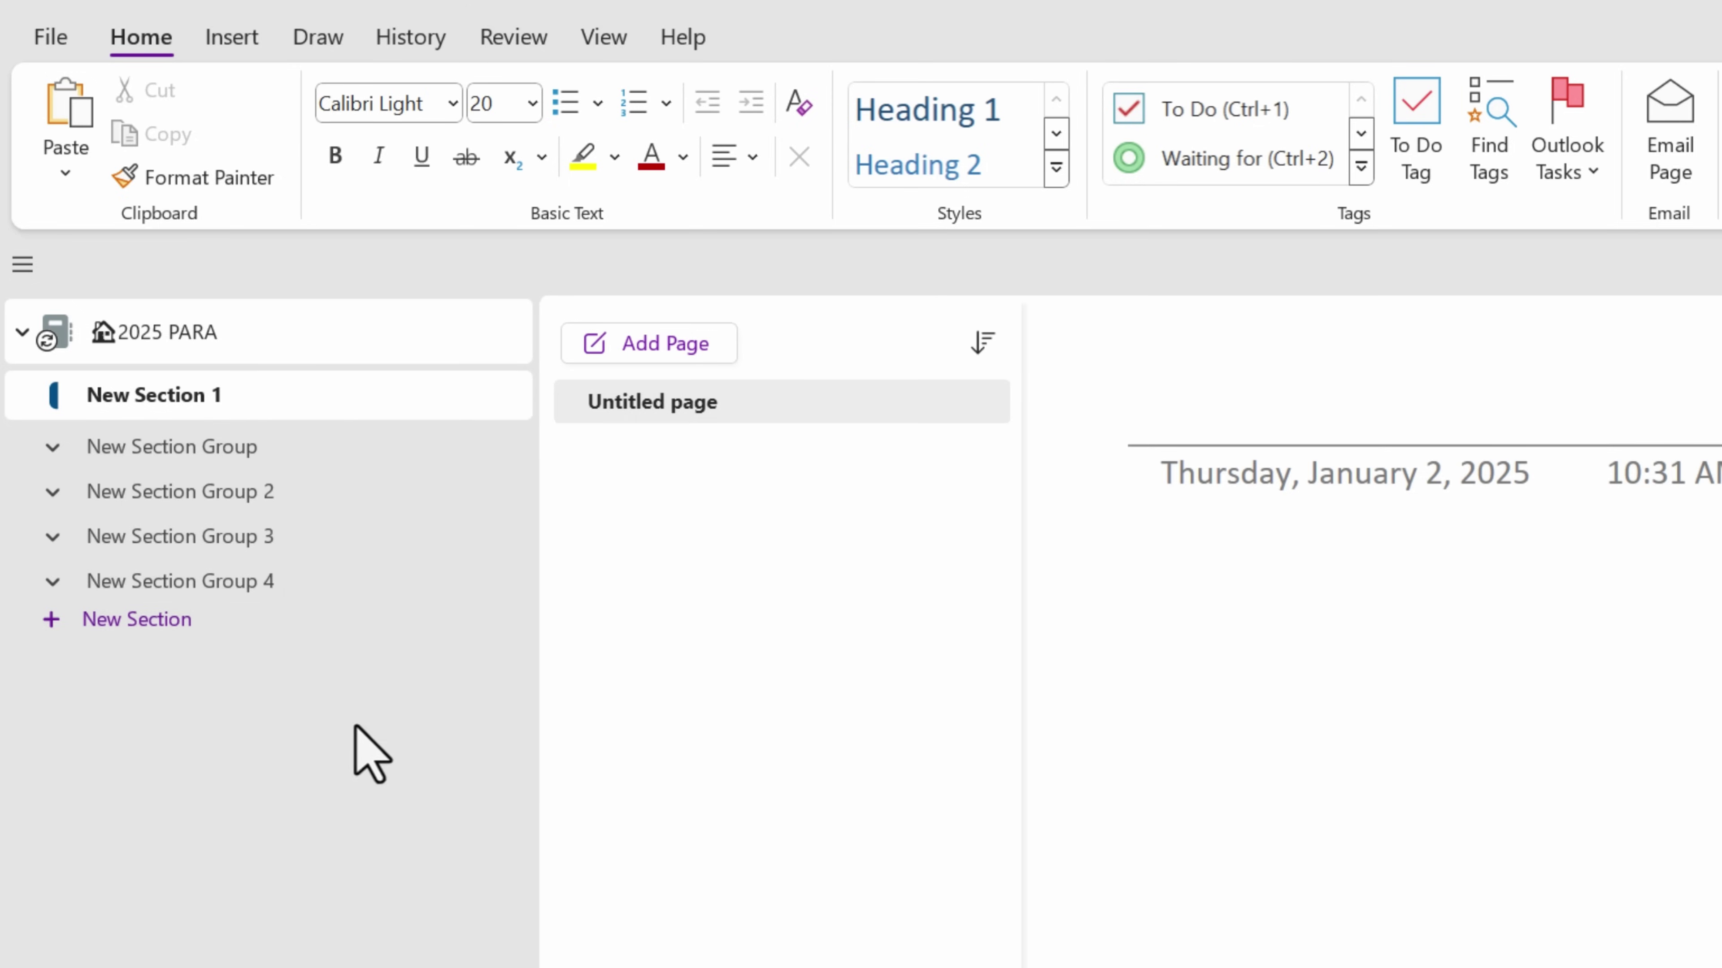
# Step: Rename the first new section group to "01 Projects"
pyautogui.click(153, 453)
pyautogui.rightClick(154, 461)
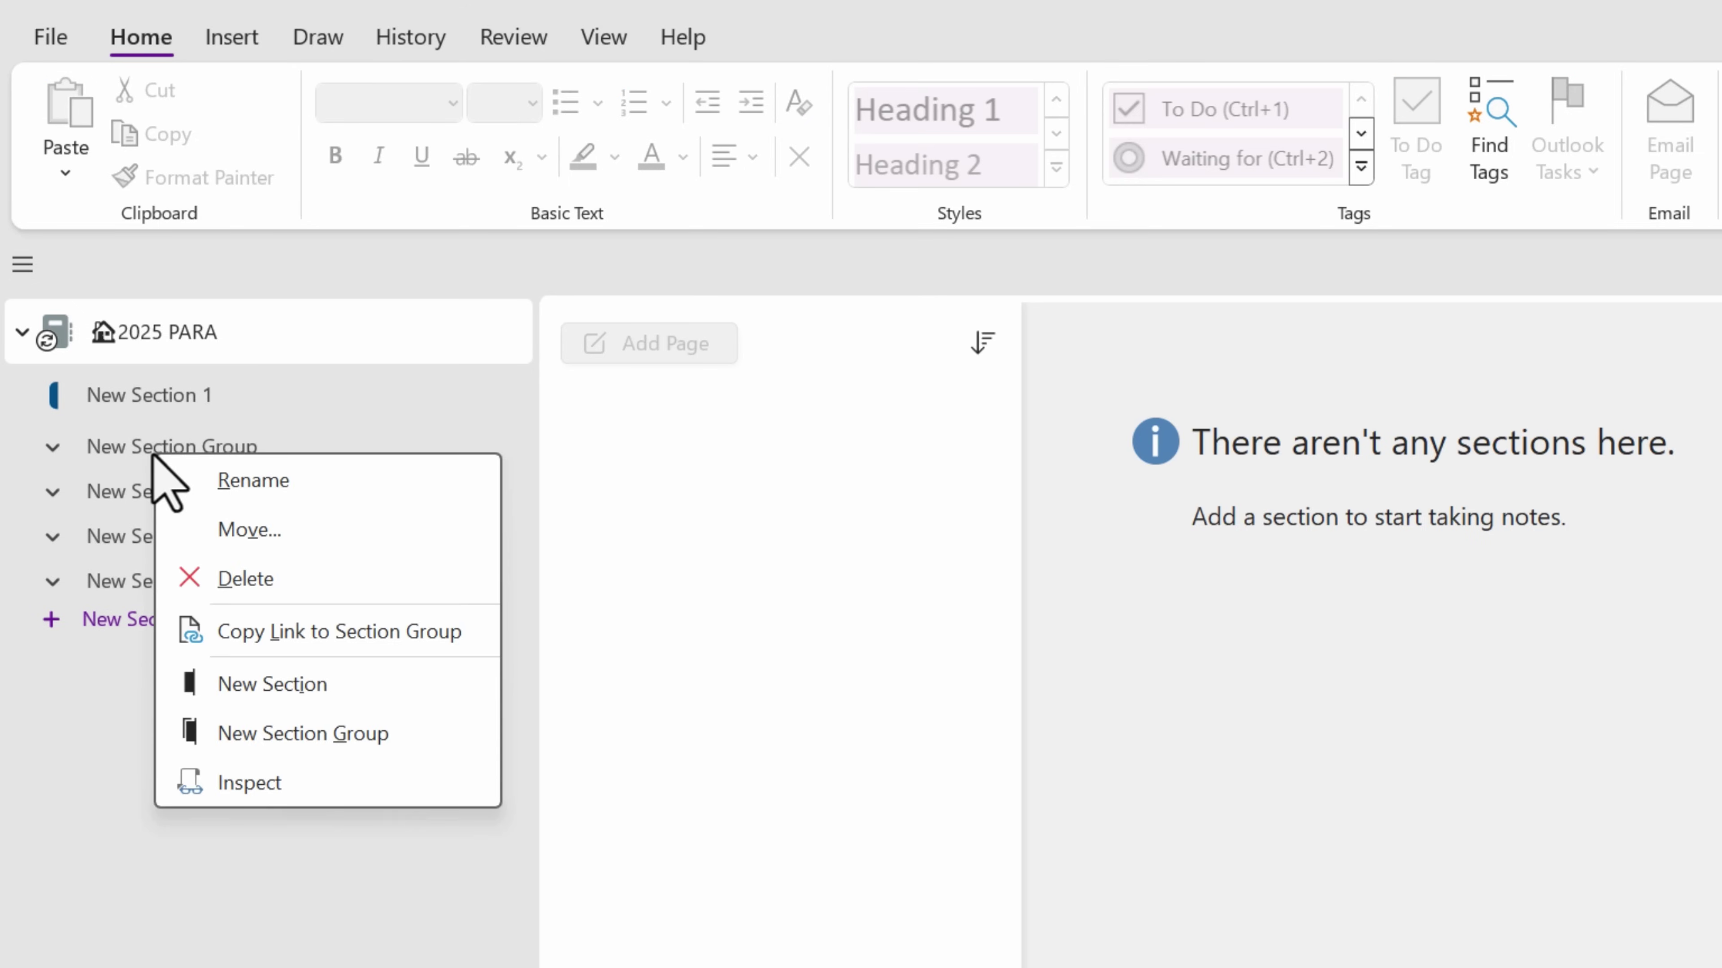
pyautogui.click(209, 481)
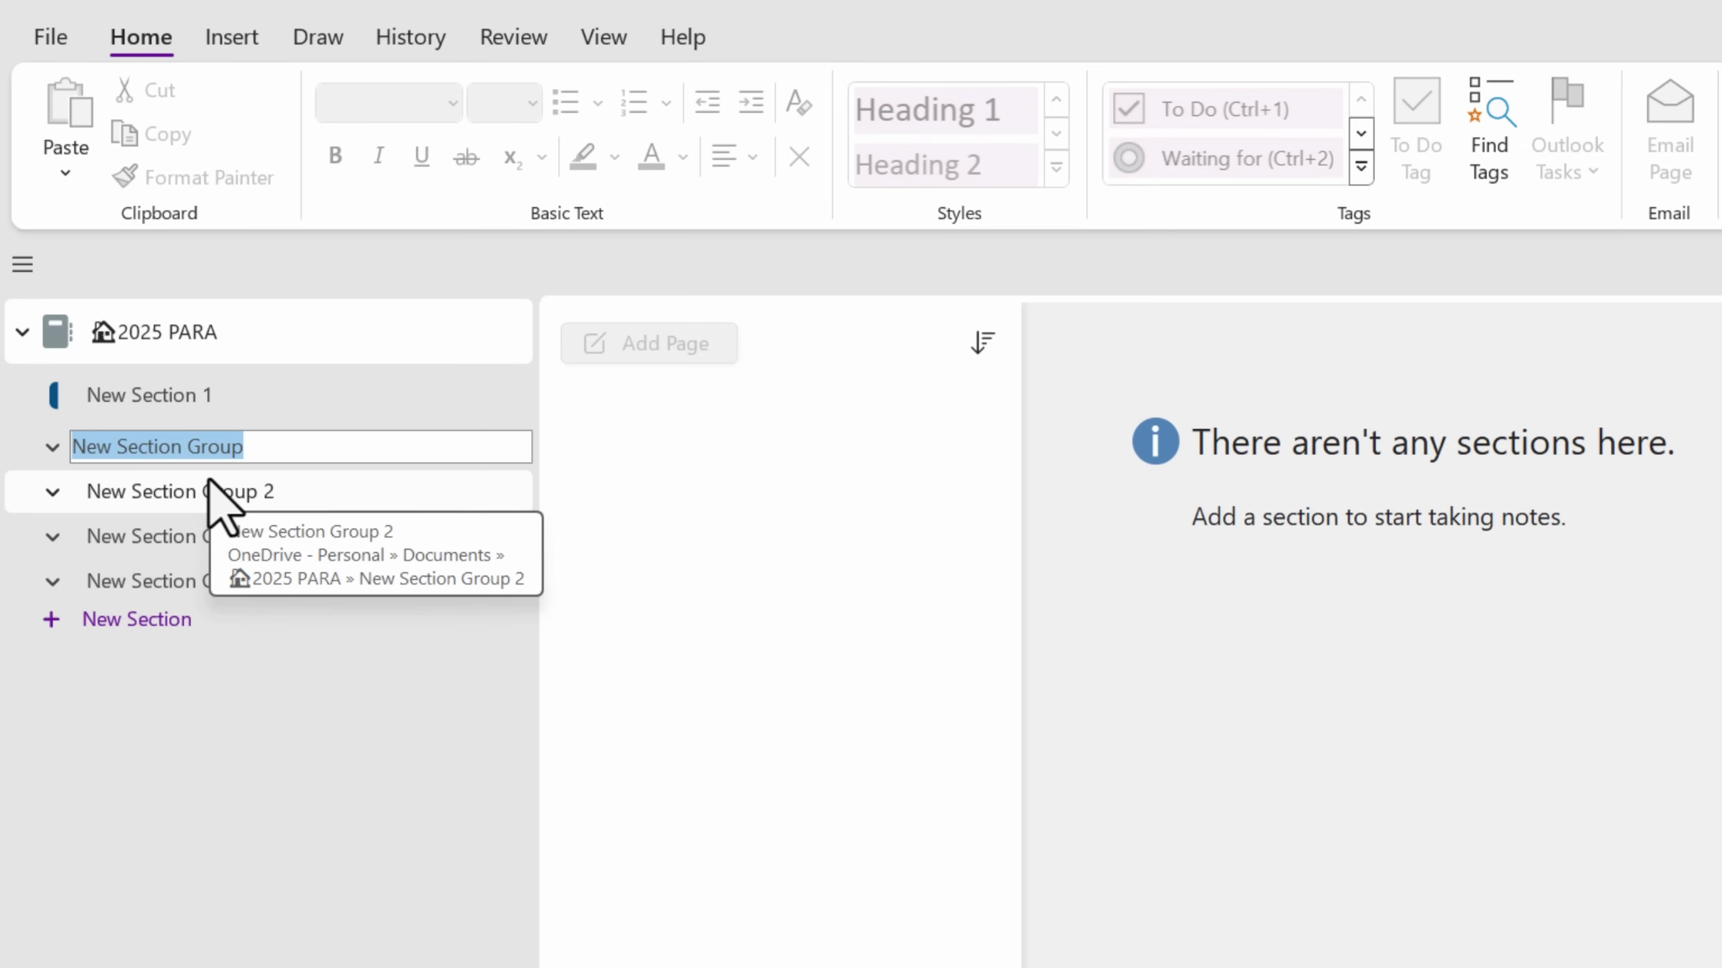
pyautogui.write('01 Projects')
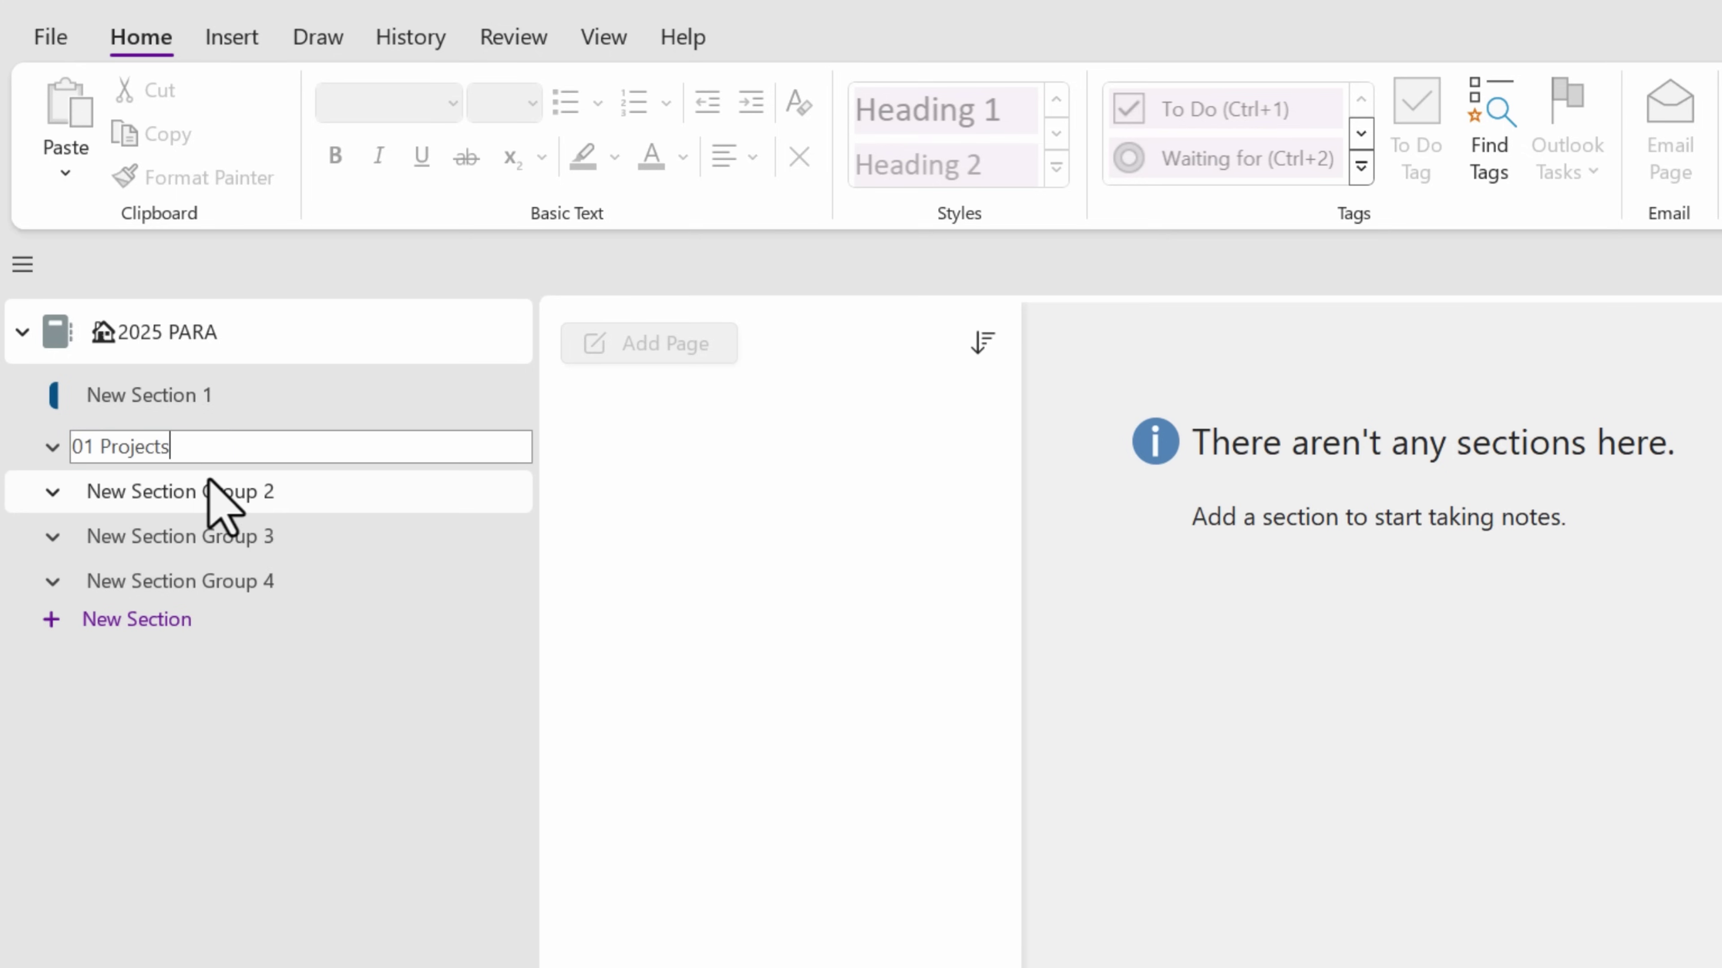
pyautogui.press('Return')
# Step: Rename the second section group to "02 Areas"
pyautogui.click(210, 490)
pyautogui.rightClick(212, 491)
pyautogui.click(257, 505)
pyautogui.write('02 Areas')
pyautogui.press('Return')
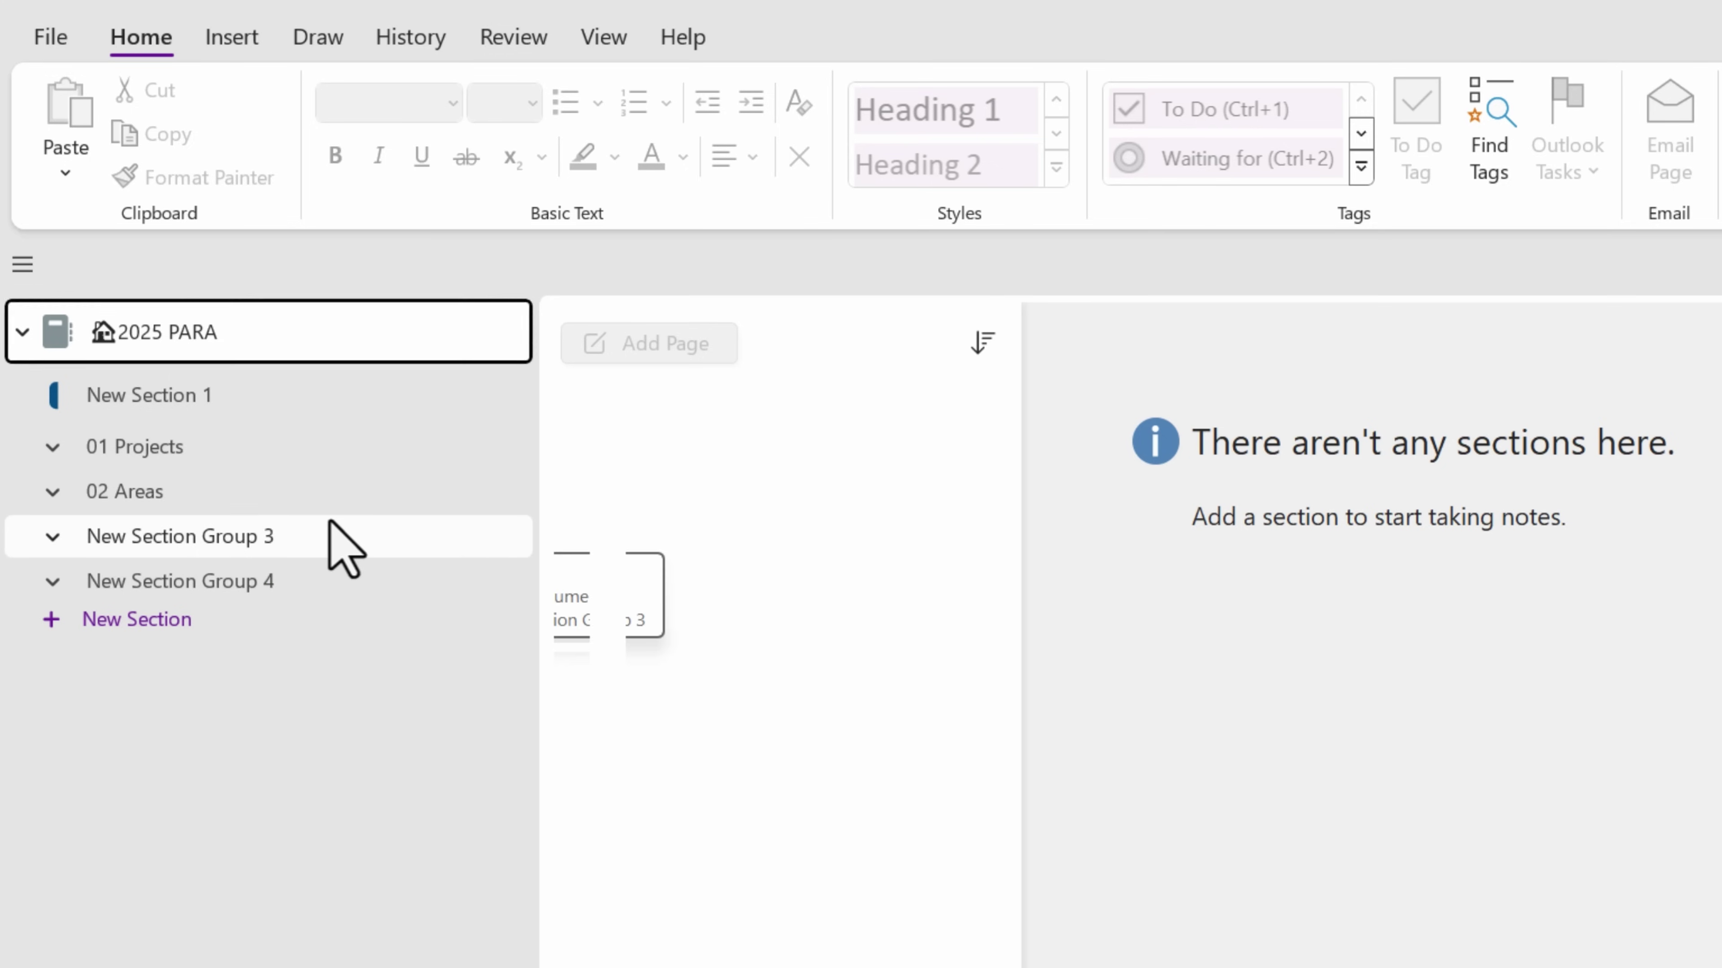
# Step: Rename the third section group to "03 Resources" and the fourth to "04 Archives"
pyautogui.doubleClick(190, 537)
pyautogui.write('03 Resources')
pyautogui.press('Return')
pyautogui.click(283, 583)
pyautogui.doubleClick(283, 584)
pyautogui.write('04 Archives')
pyautogui.press('Return')
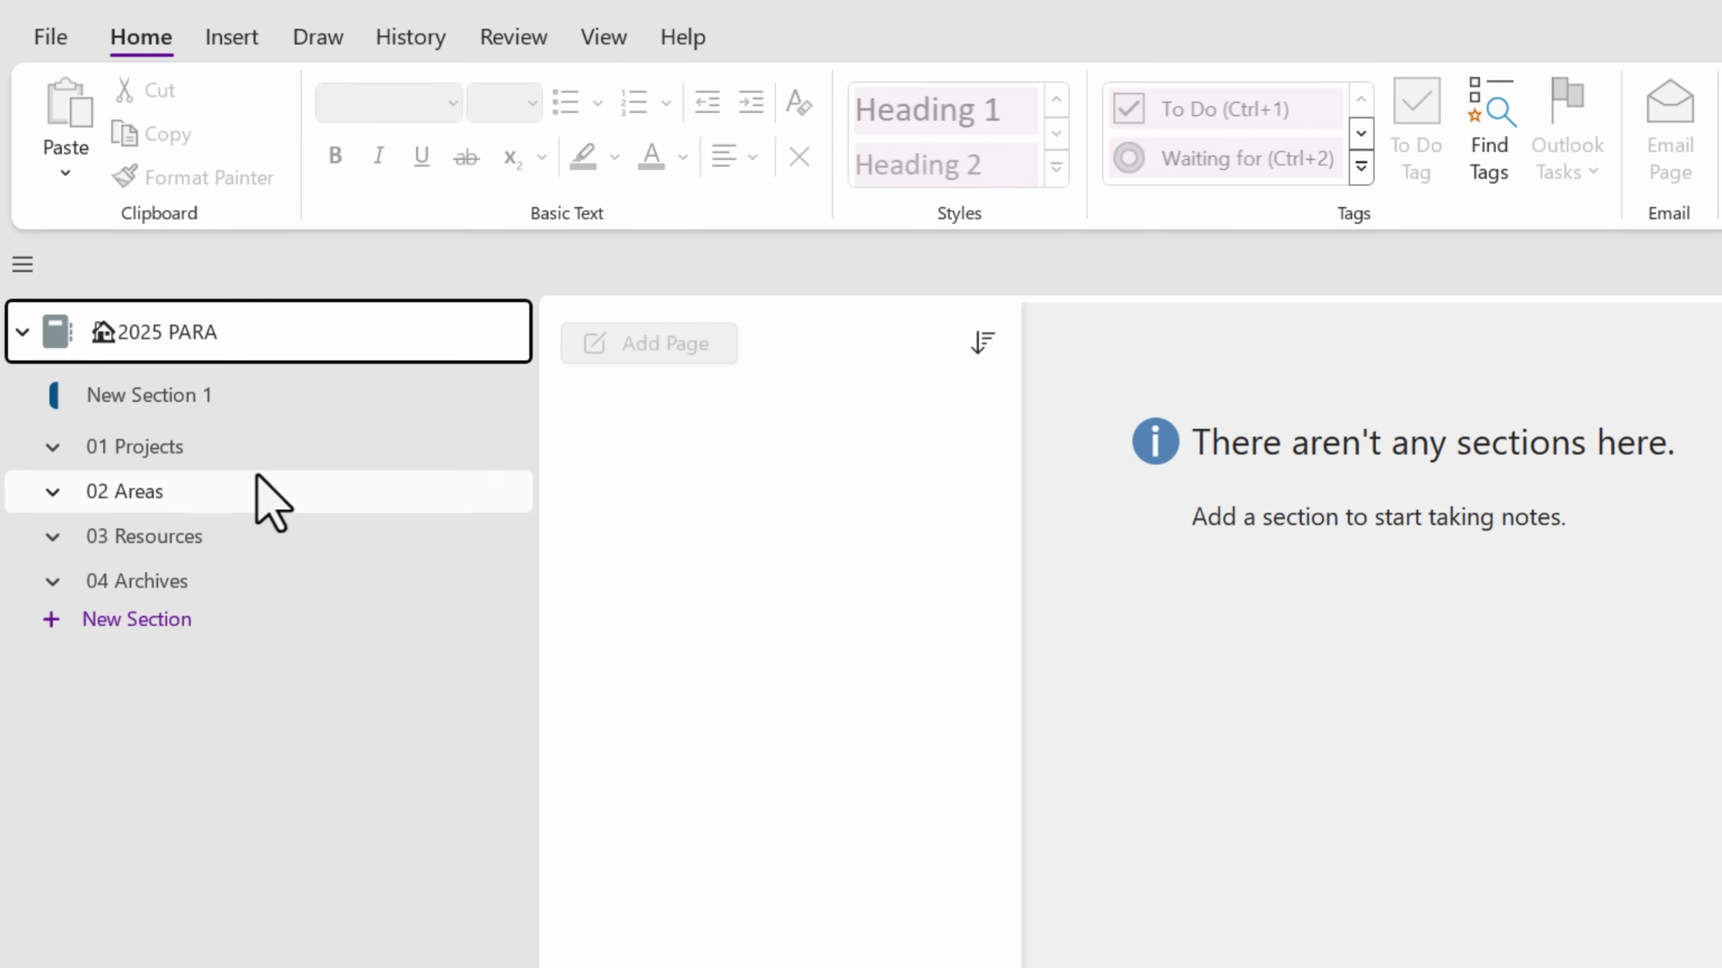
# Step: Rename the notebook's default section above the section groups to "00 Inbox"
pyautogui.rightClick(188, 397)
pyautogui.click(276, 422)
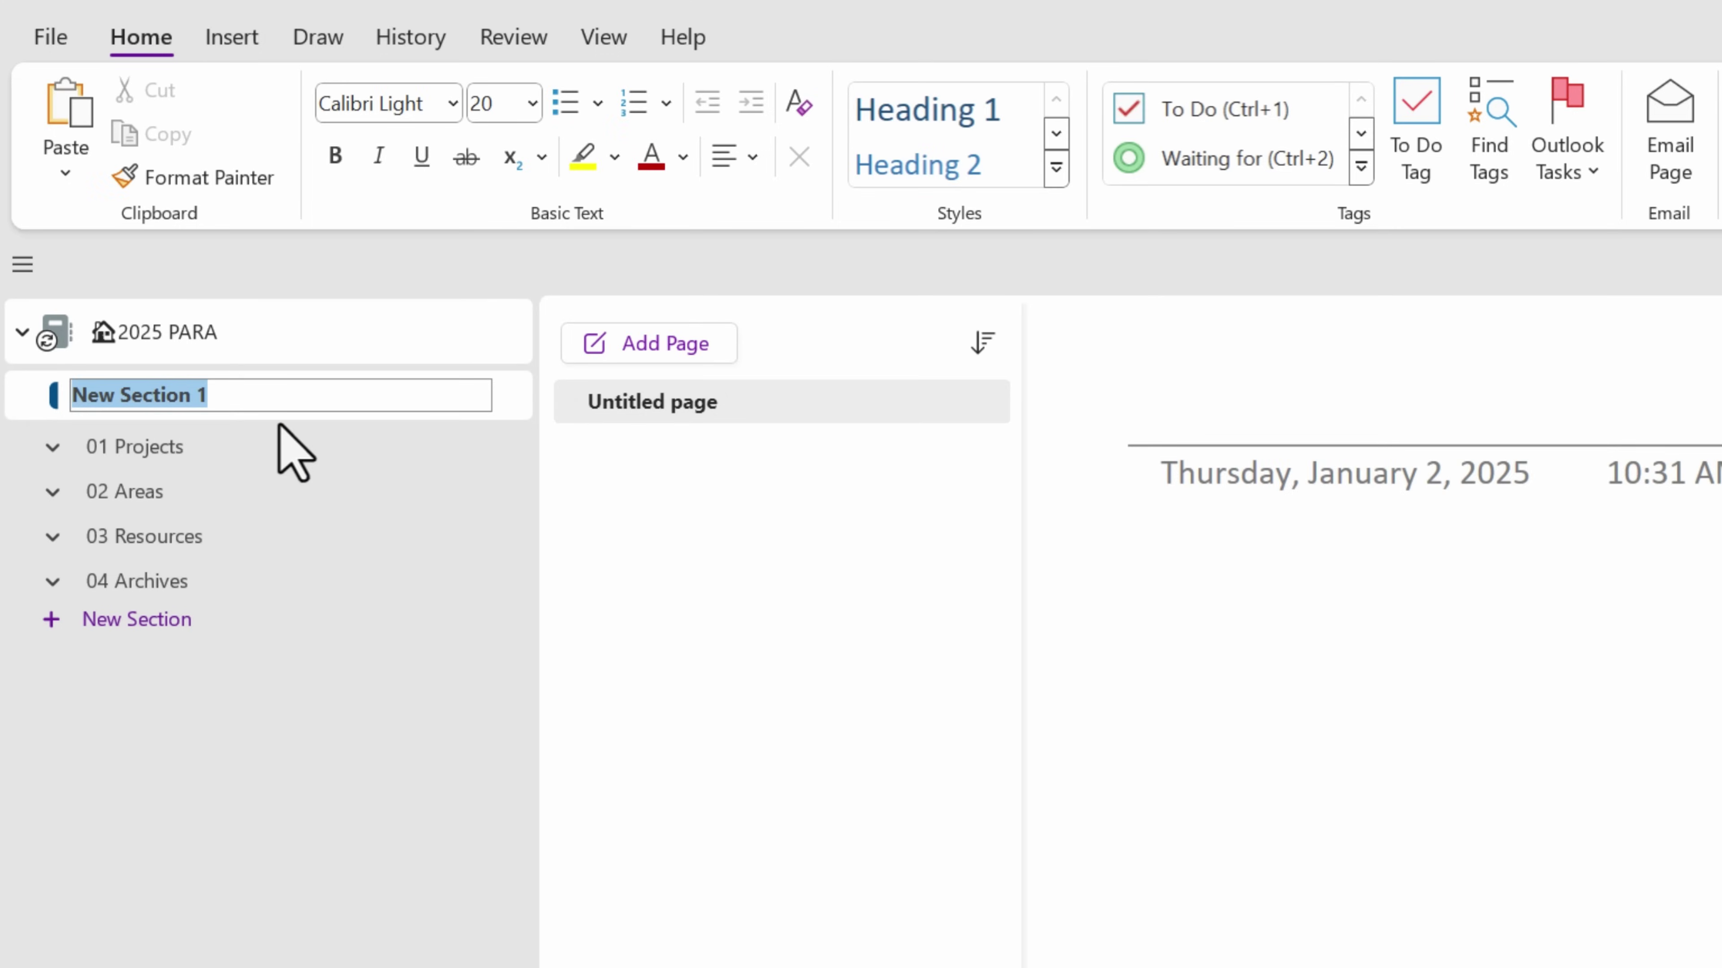
pyautogui.write('00 Inbox')
pyautogui.press('Return')
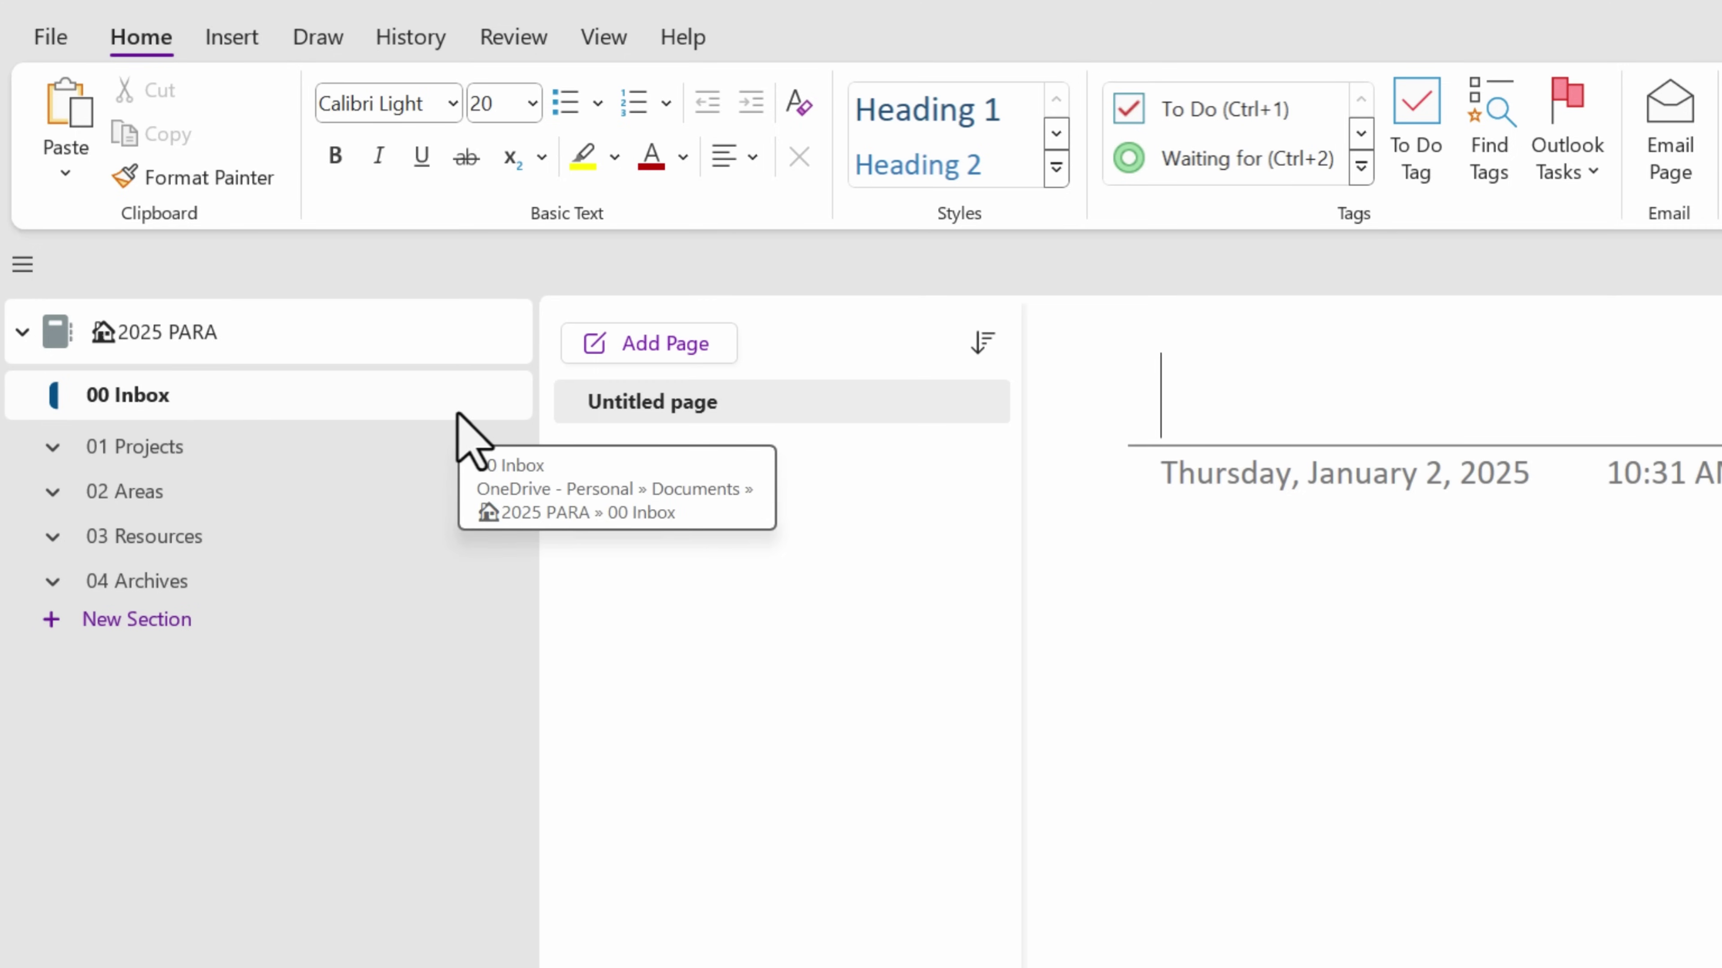
# Step: Add a section named "Vacation to Italy" inside the 01 Projects section group
pyautogui.click(214, 444)
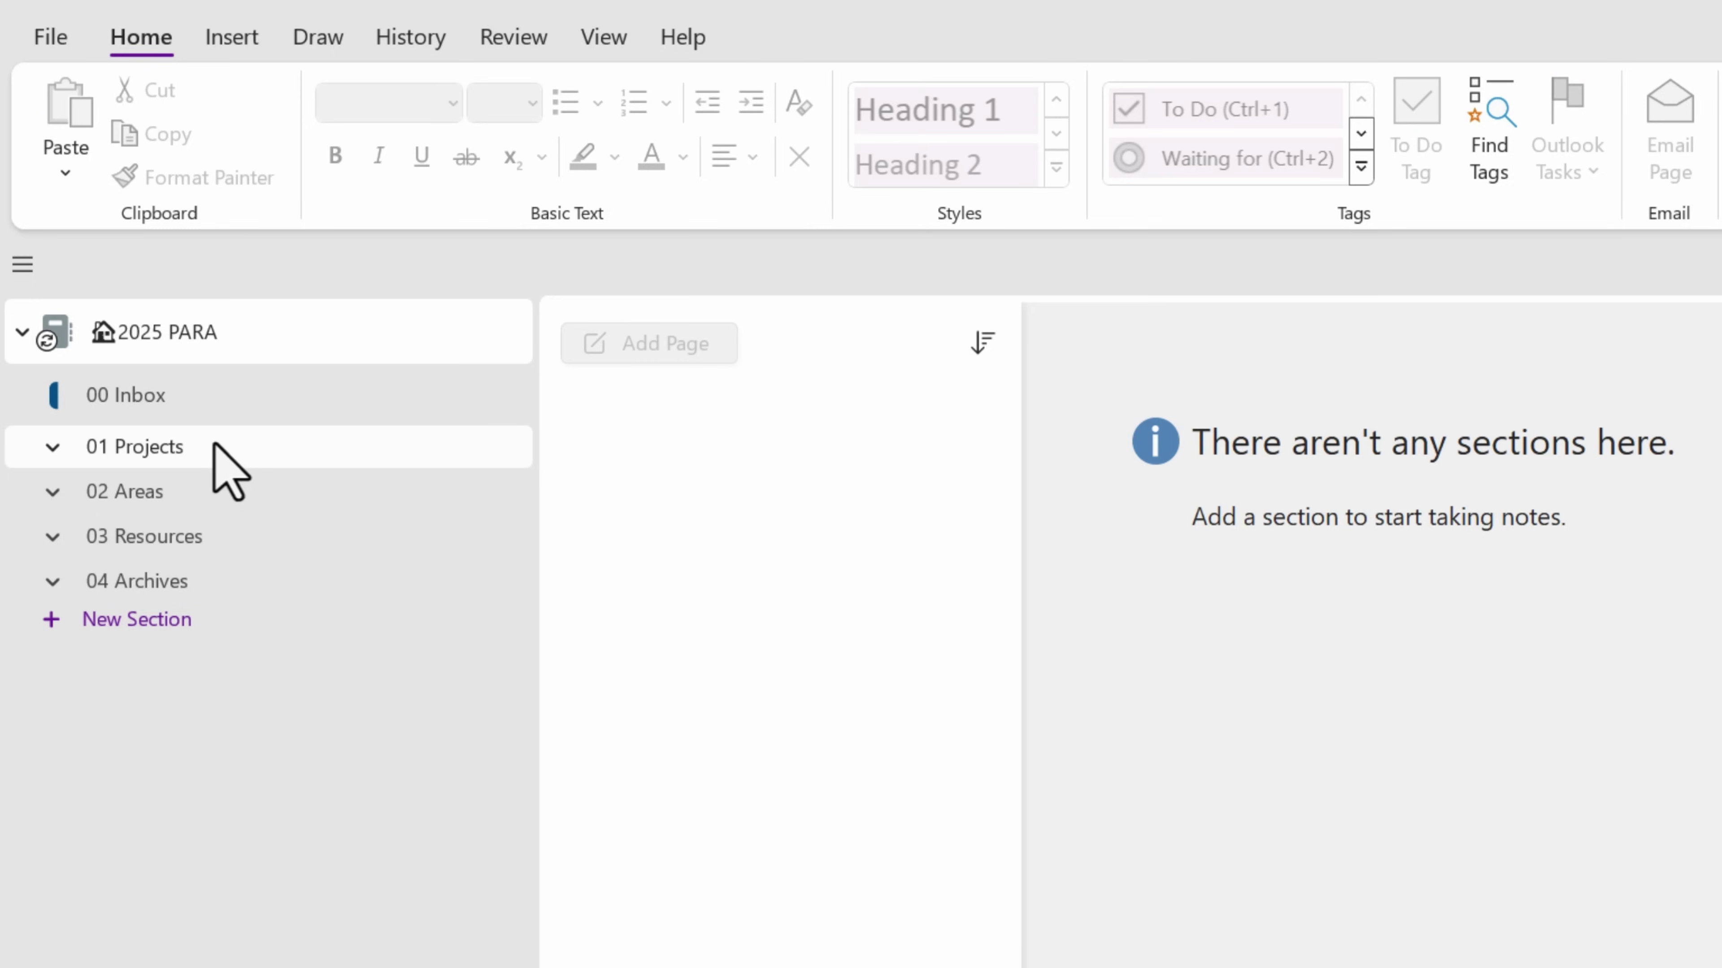
pyautogui.click(171, 627)
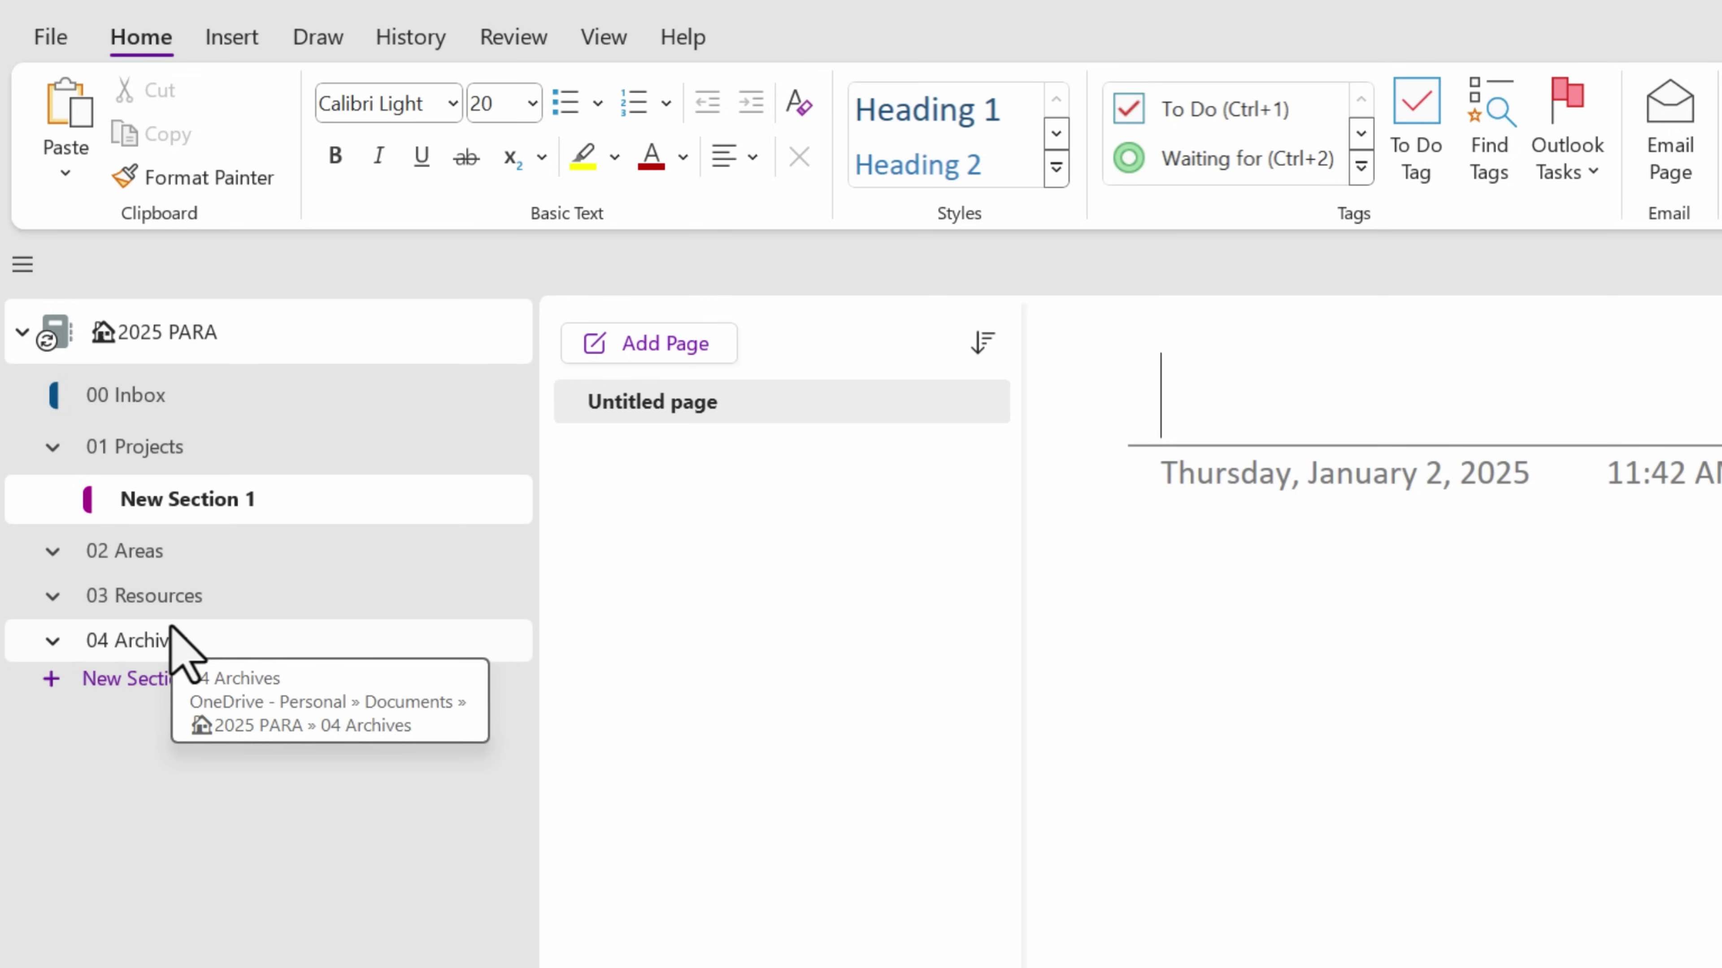
pyautogui.rightClick(274, 500)
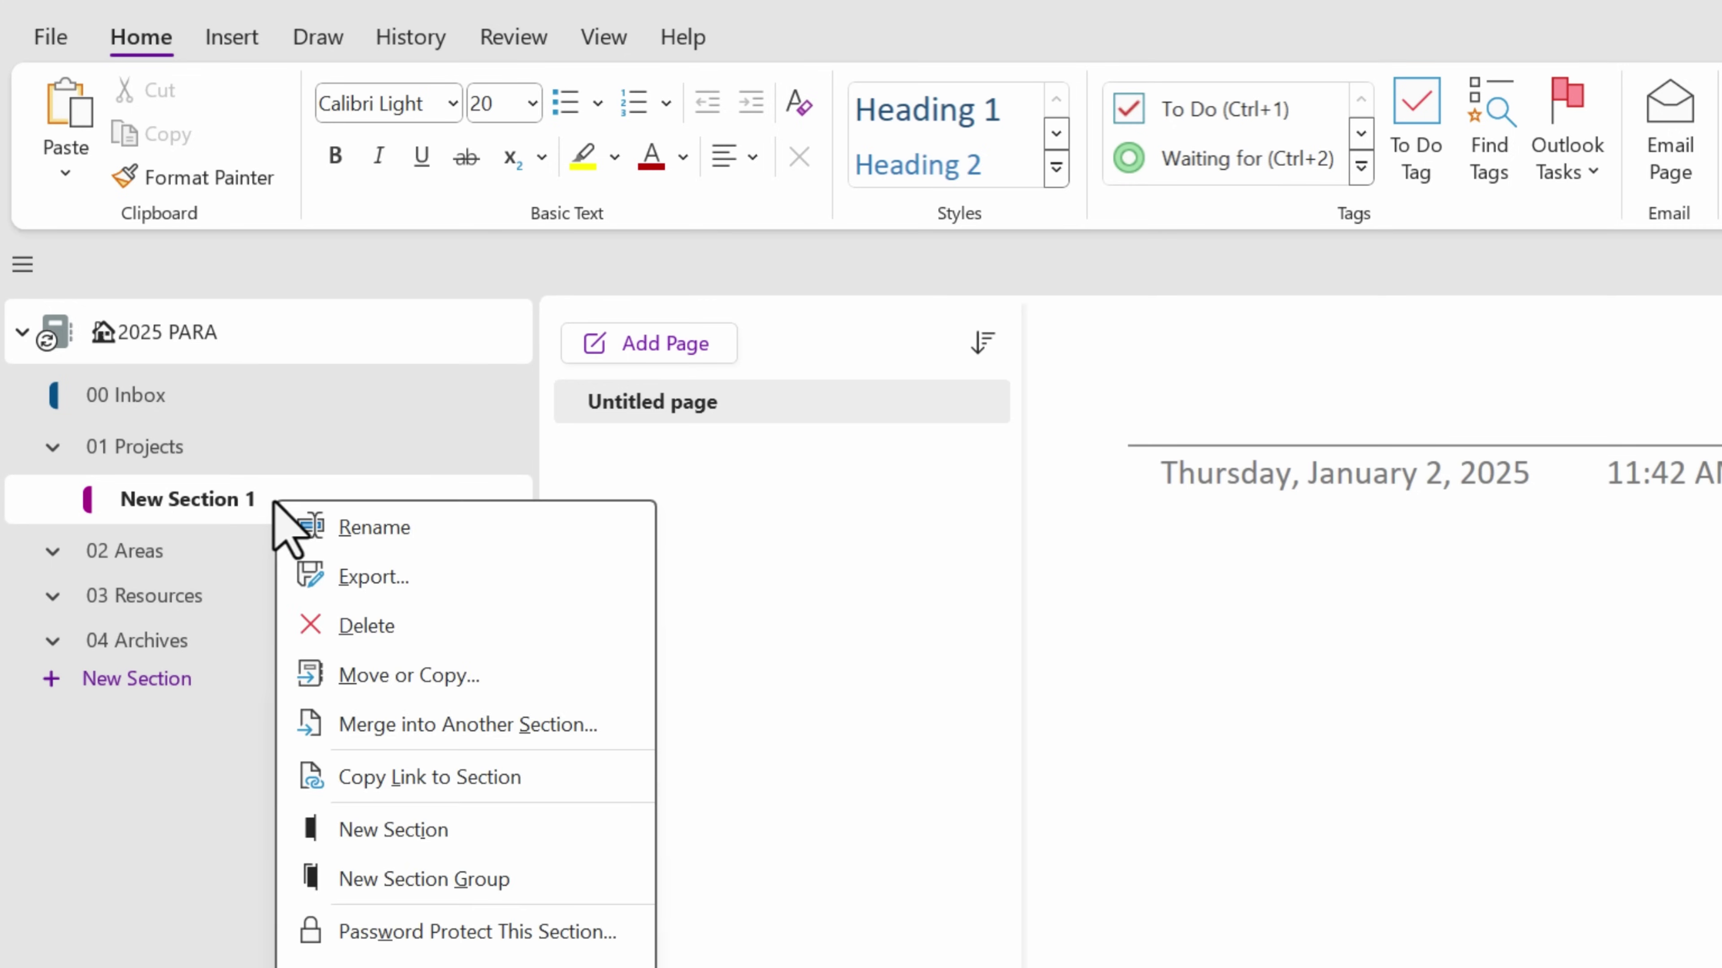
pyautogui.click(344, 532)
pyautogui.write('Vacation to Italy')
pyautogui.press('Return')
# Step: Add a section named "YT How to use OneNote for MACOS" to the 01 Projects group
pyautogui.click(158, 678)
pyautogui.rightClick(298, 567)
pyautogui.click(379, 585)
pyautogui.write('YT How to use OneNote for MACOS')
pyautogui.press('Return')
# Step: Add a third section named "Graphic Design Certification" to the 01 Projects group
pyautogui.click(134, 733)
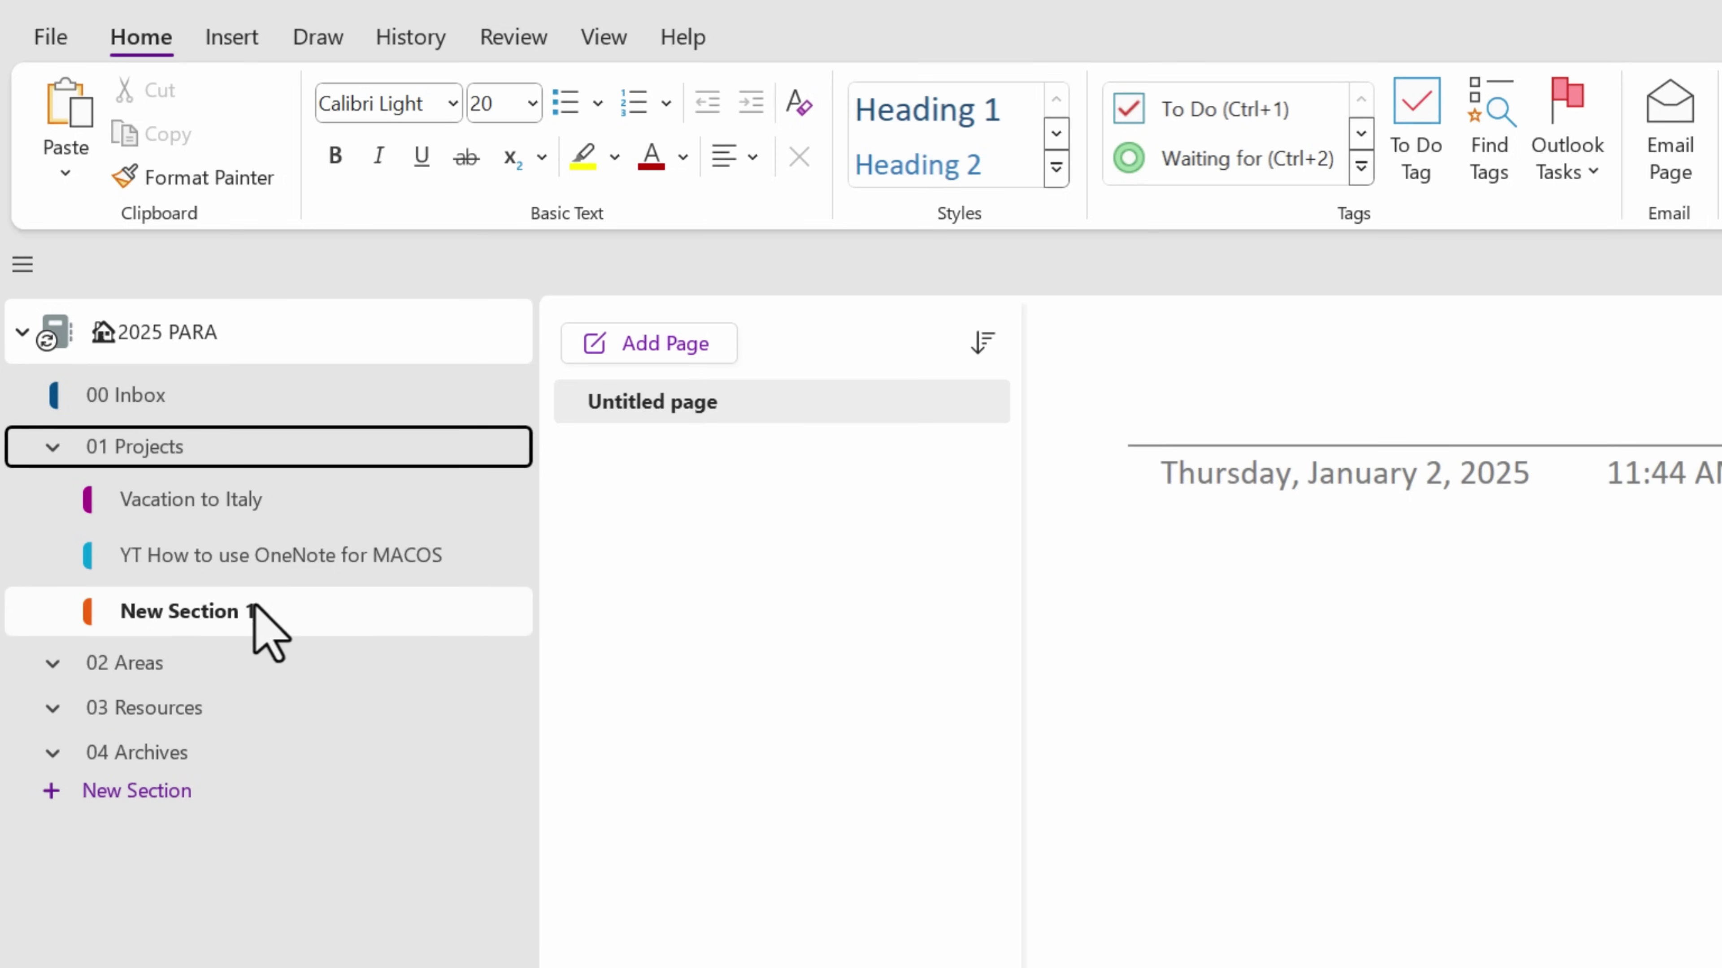
pyautogui.write('Graphic Design Certifications')
pyautogui.press('BackSpace')
pyautogui.press('Return')
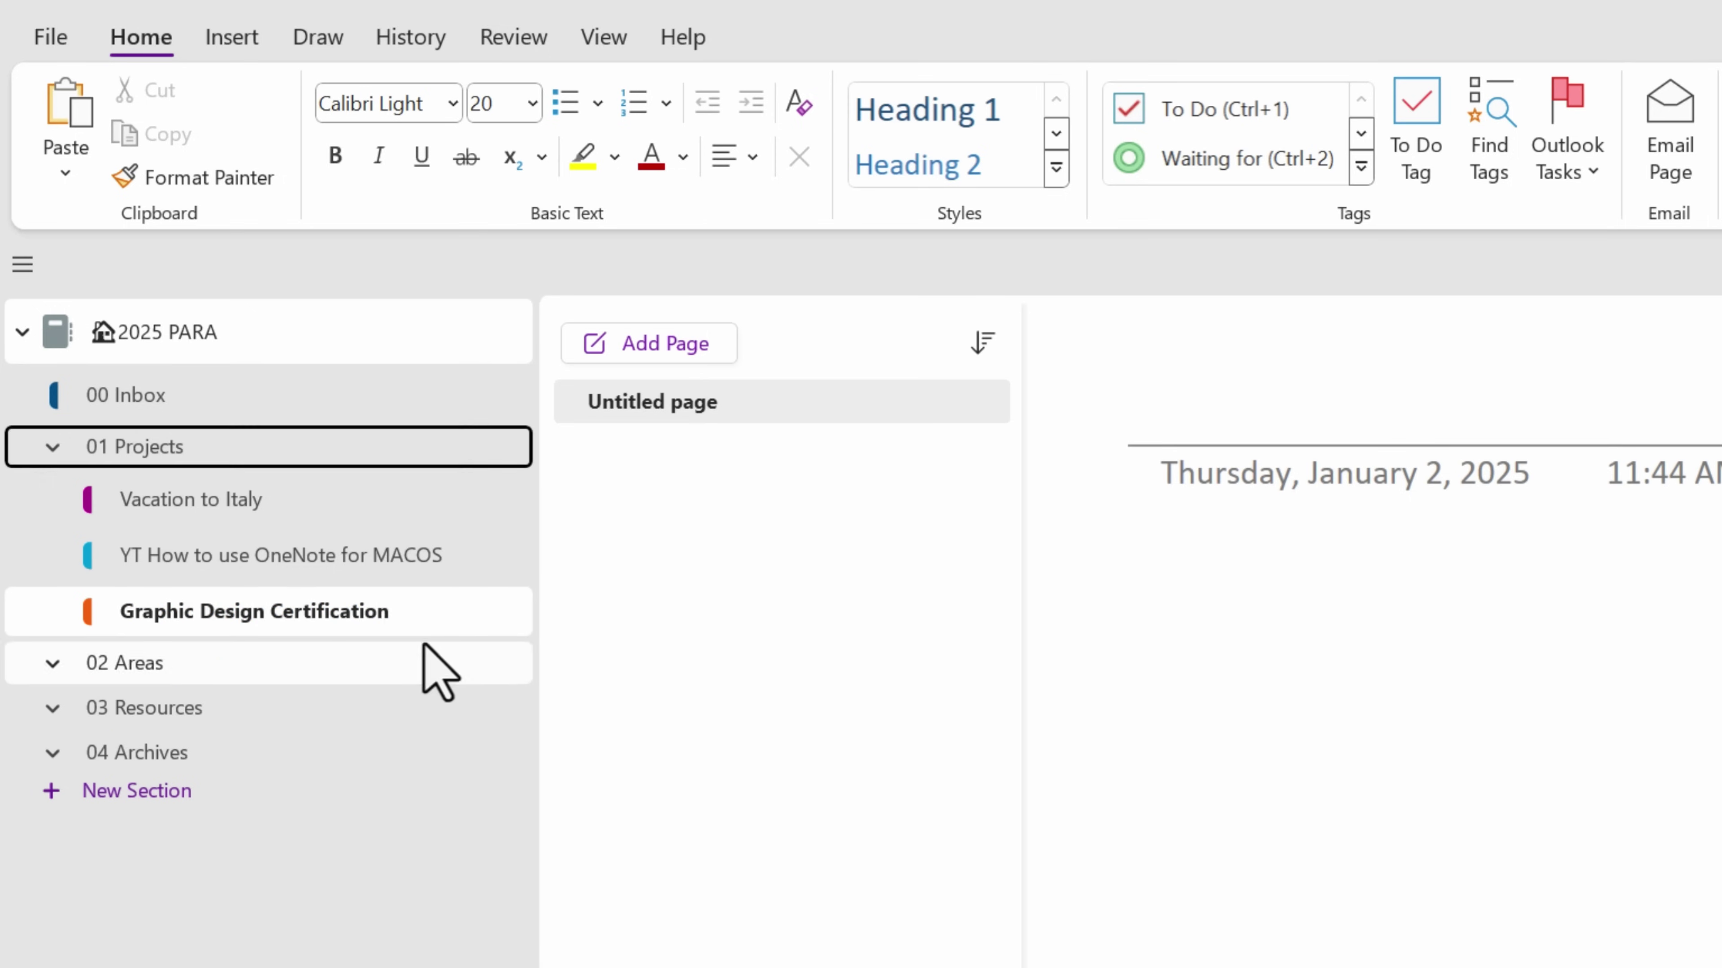
# Step: In the Vacation to Italy section, title the untitled page "Places to visit" and add a page titled "Airfare research"
pyautogui.click(305, 505)
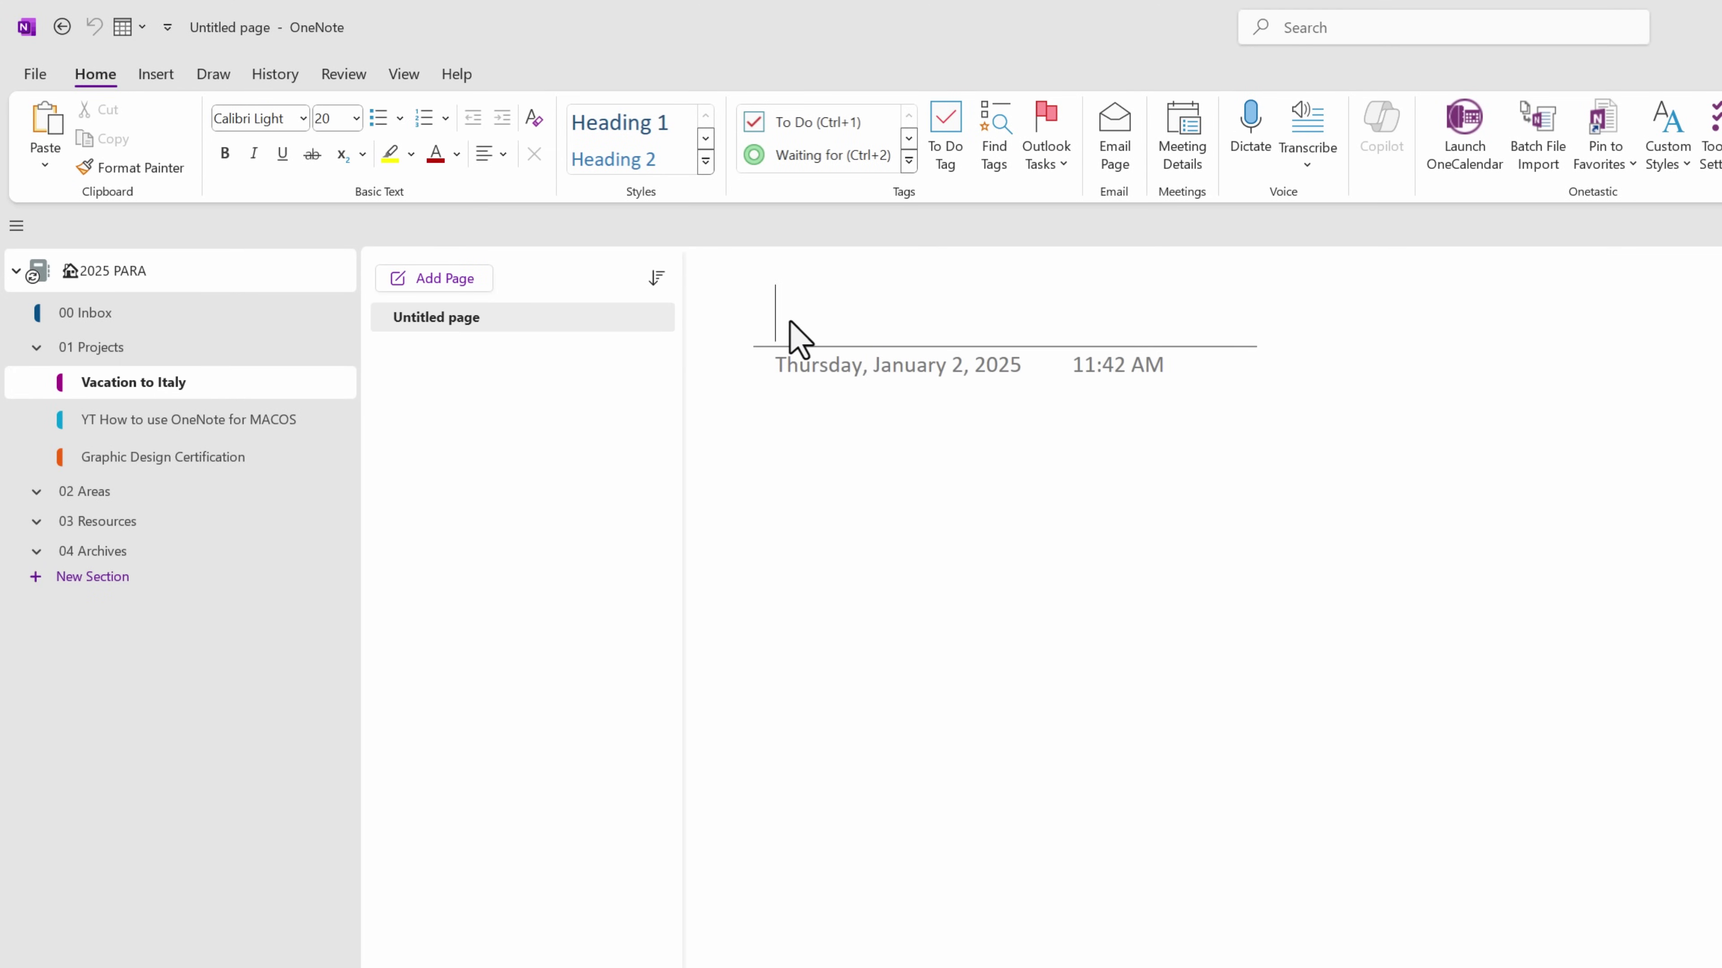
pyautogui.write('Places to visit')
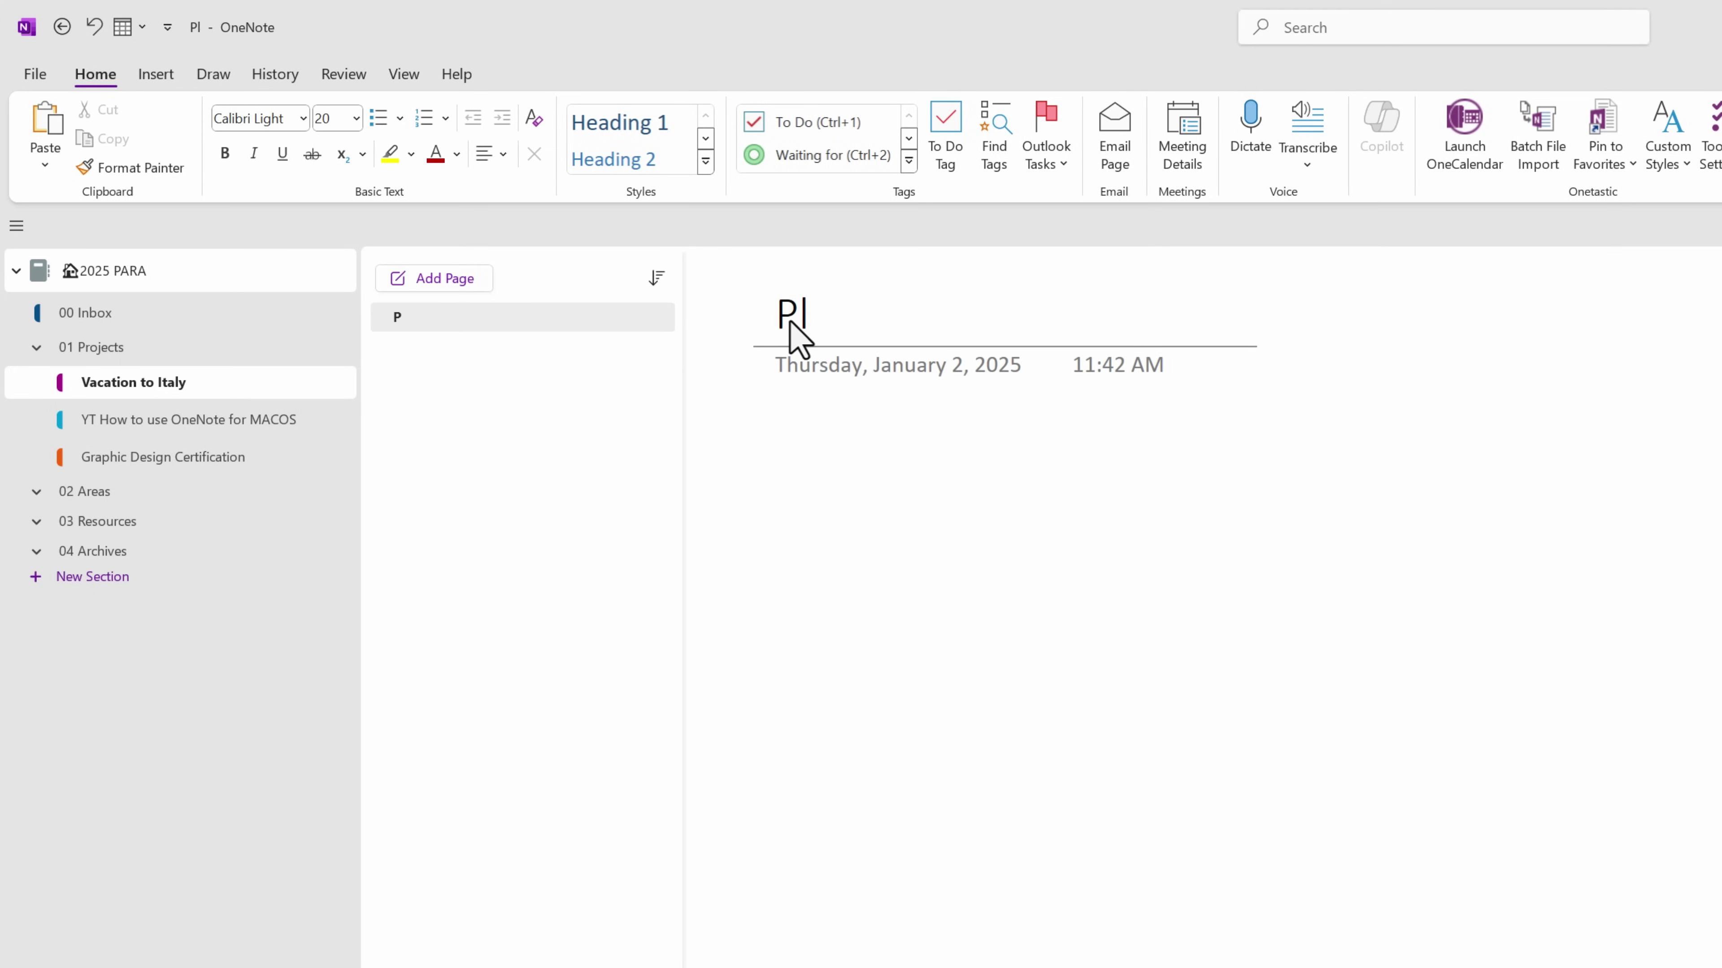
pyautogui.click(466, 284)
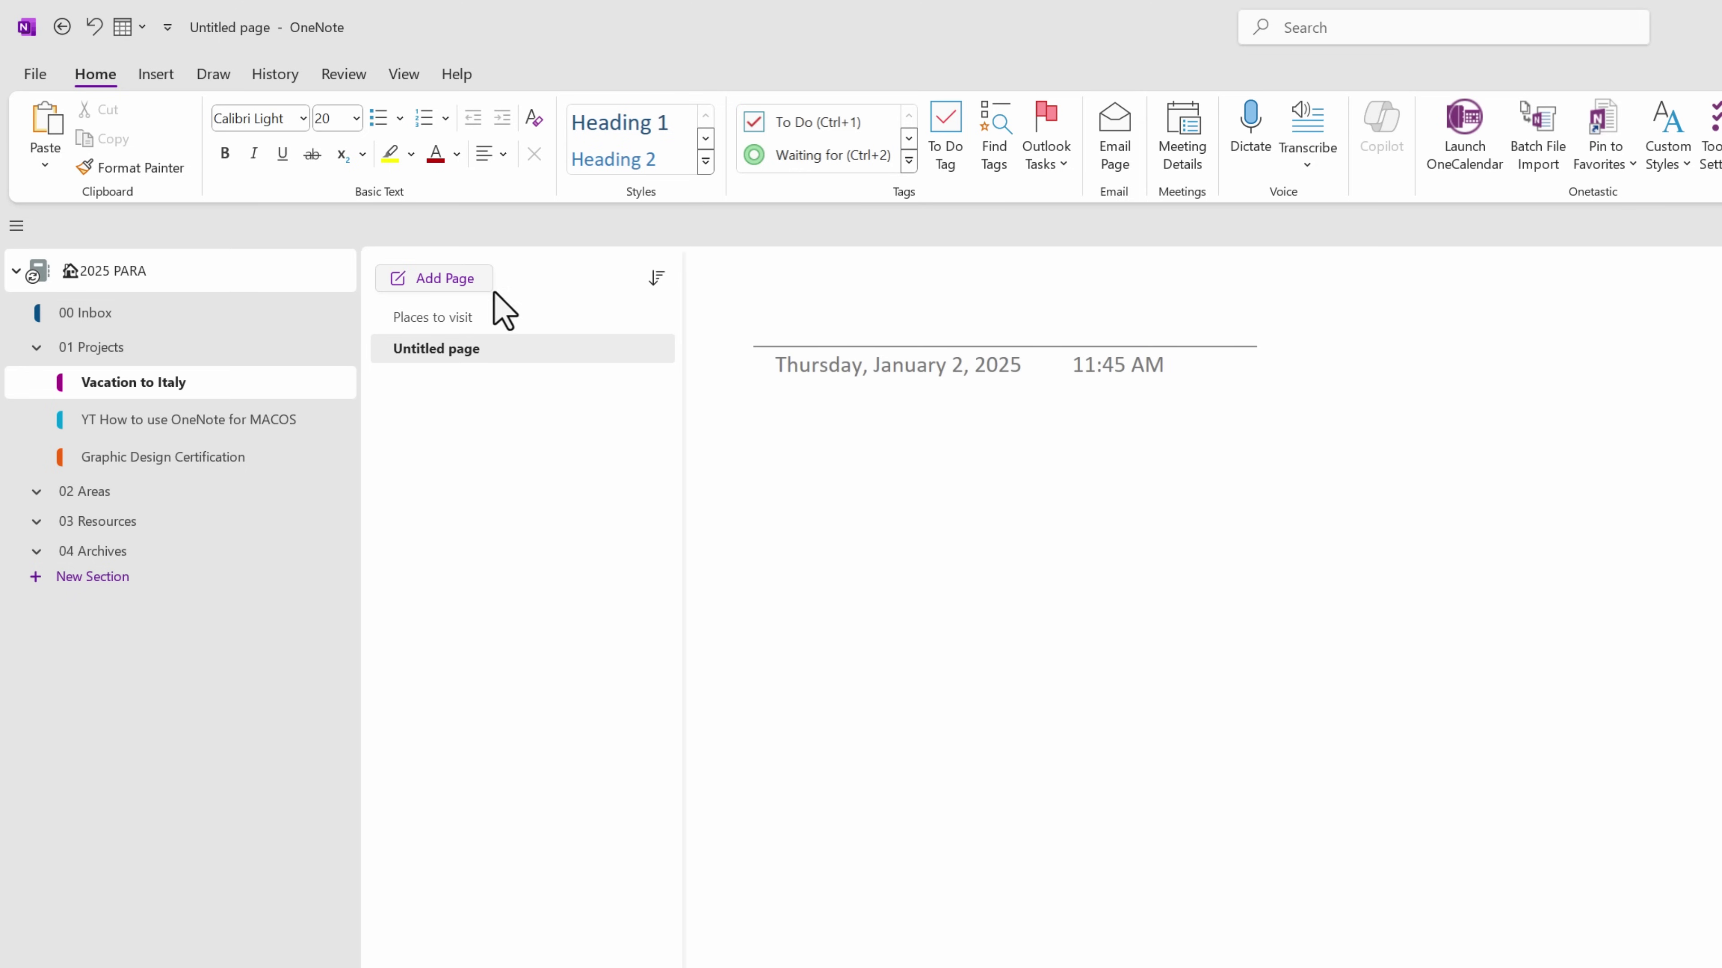
pyautogui.write('Airfare research')
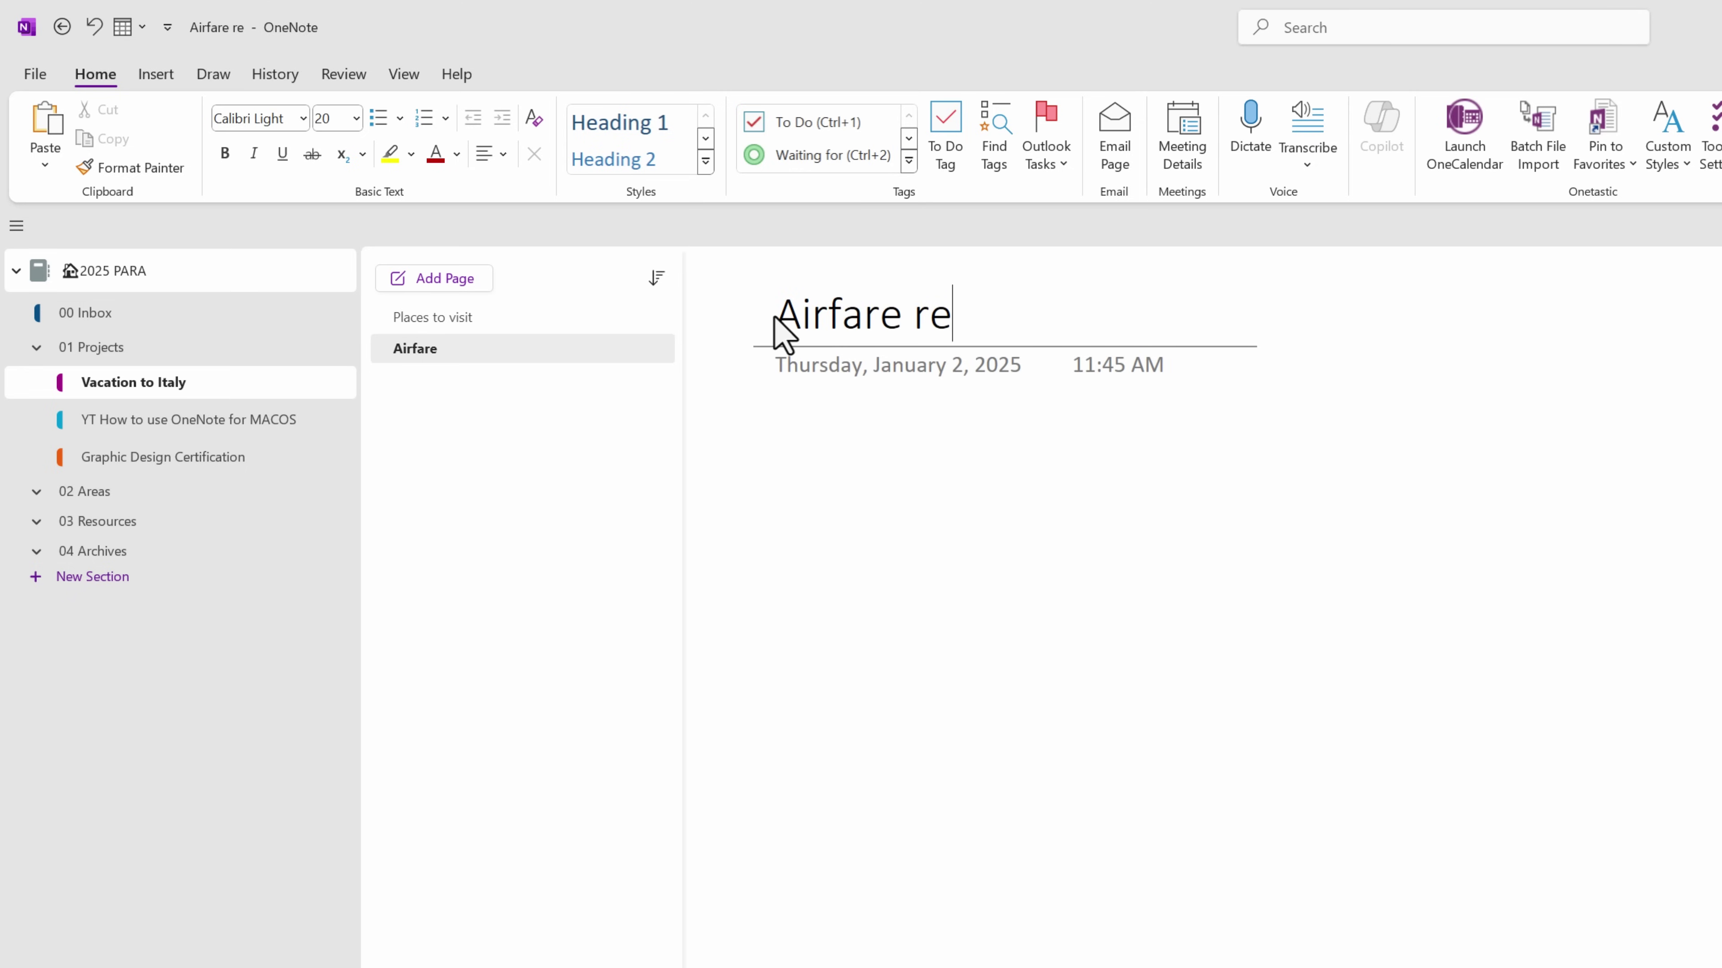
pyautogui.press('Return')
# Step: Add a page titled "Hotels to stay" to the Vacation to Italy section
pyautogui.click(462, 287)
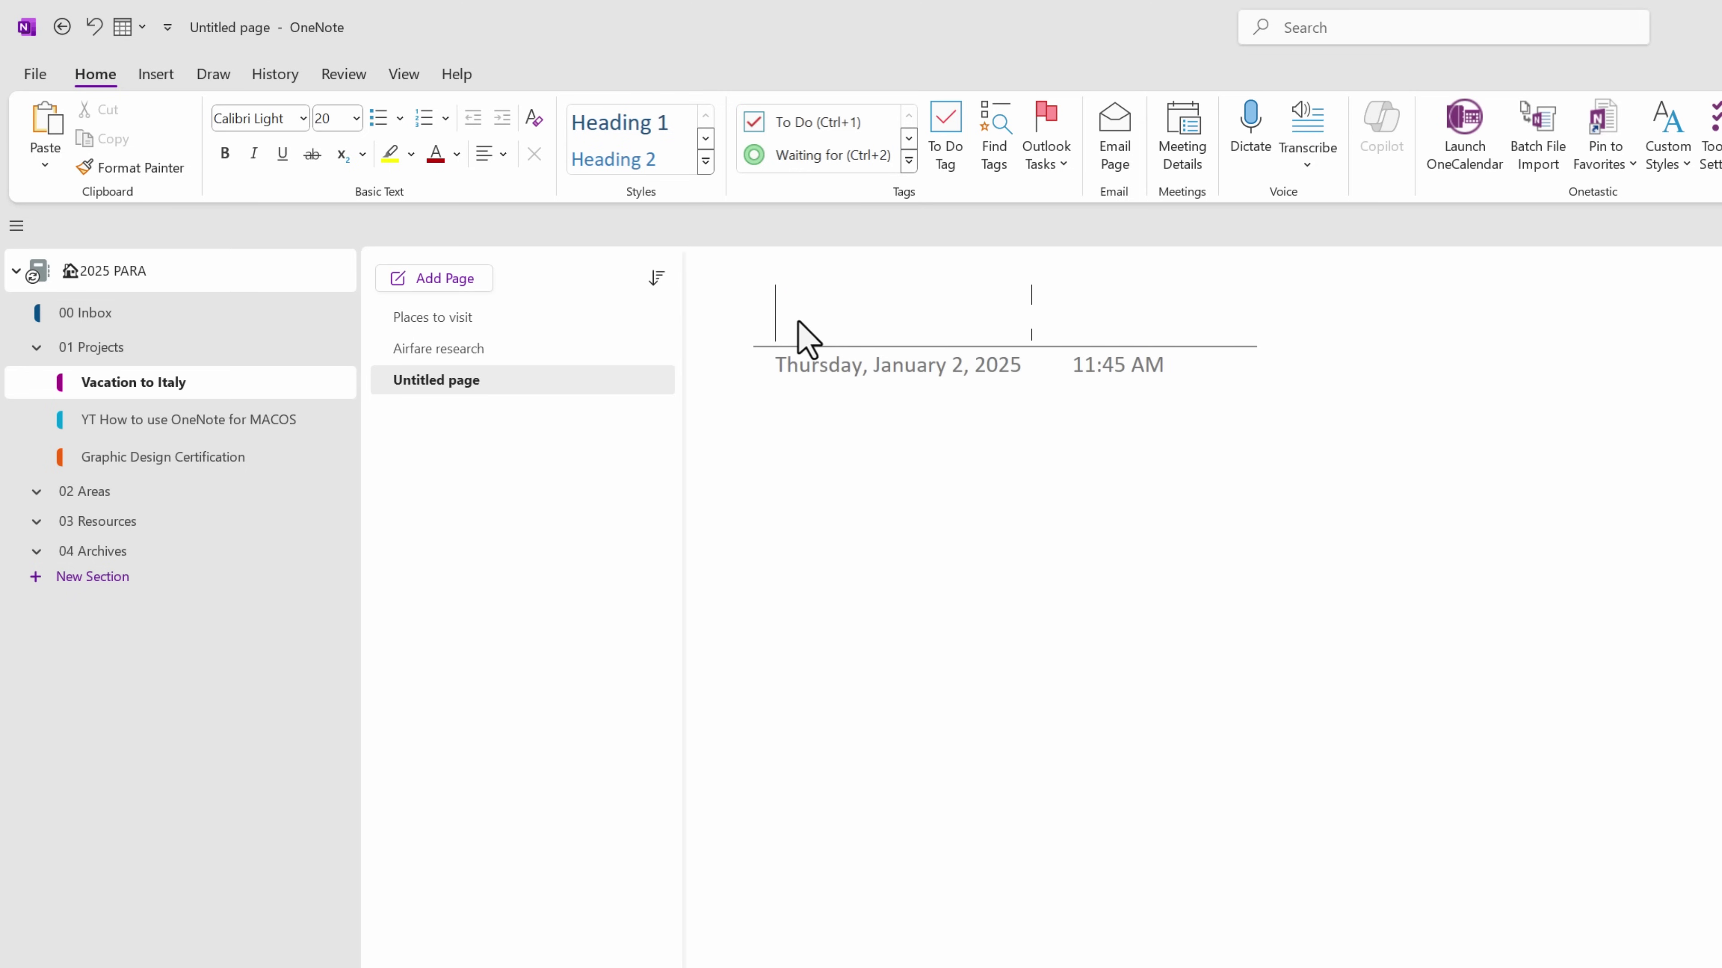
pyautogui.write('Hotels to stay')
pyautogui.press('BackSpace')
pyautogui.press('BackSpace')
pyautogui.press('BackSpace')
pyautogui.press('BackSpace')
pyautogui.write('stay')
pyautogui.click(821, 444)
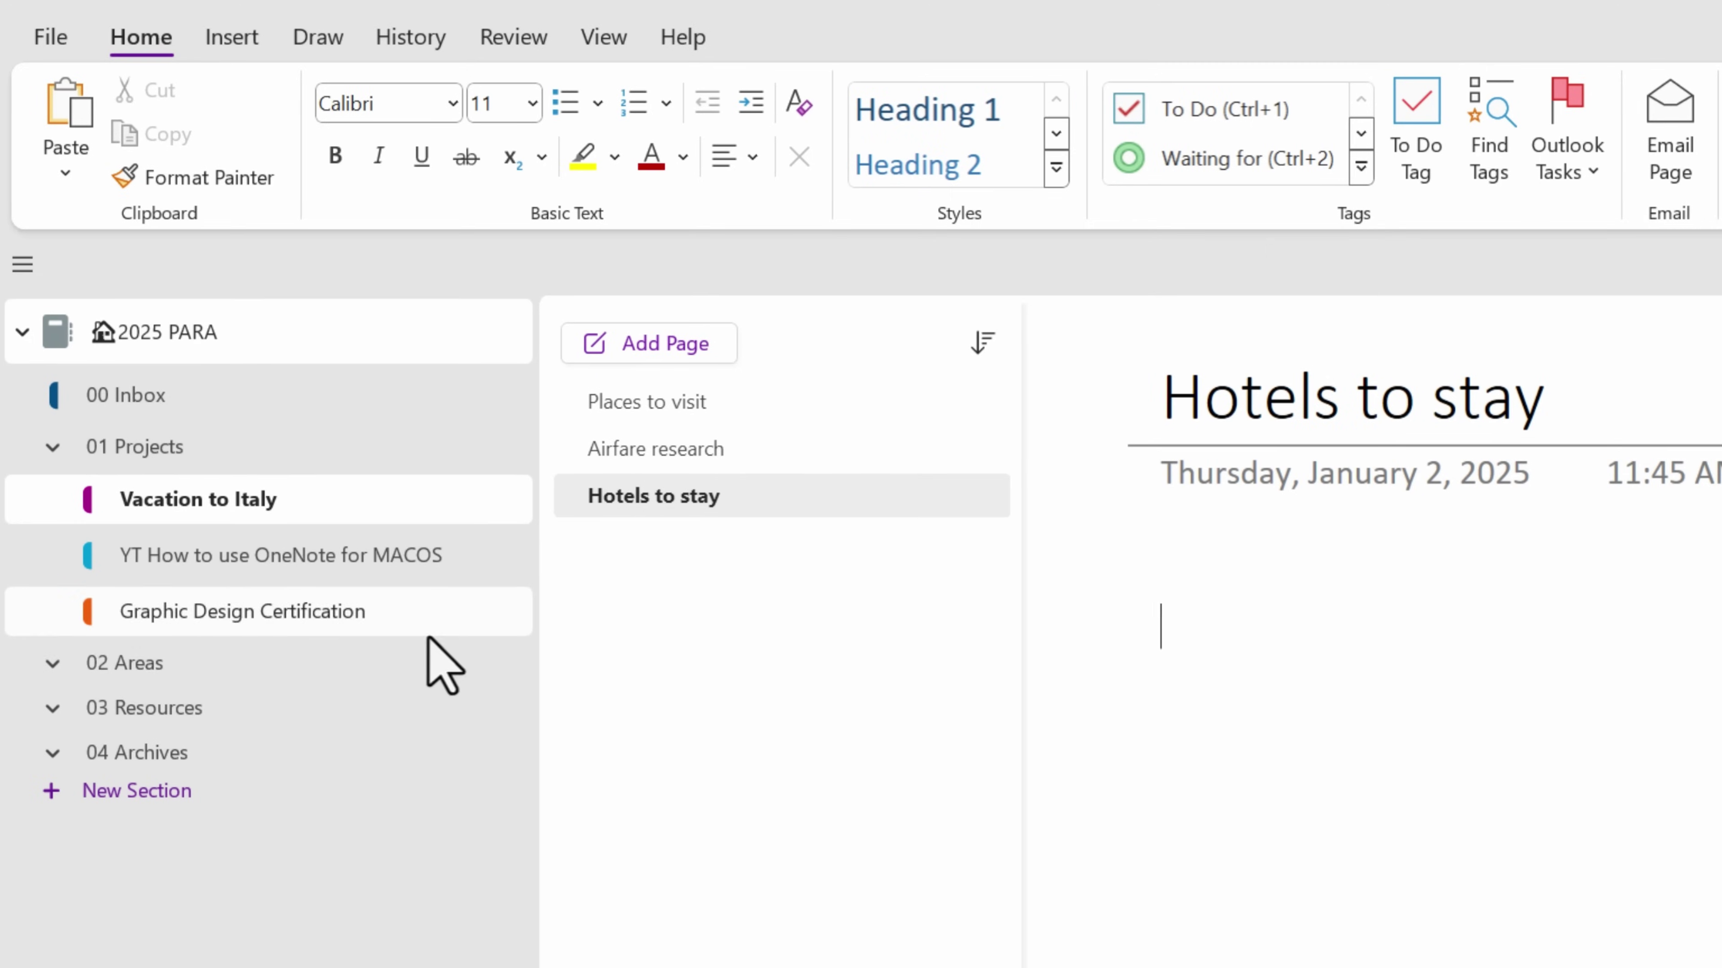
# Step: Add a section named "Home maintenance" inside the 02 Areas section group
pyautogui.click(135, 671)
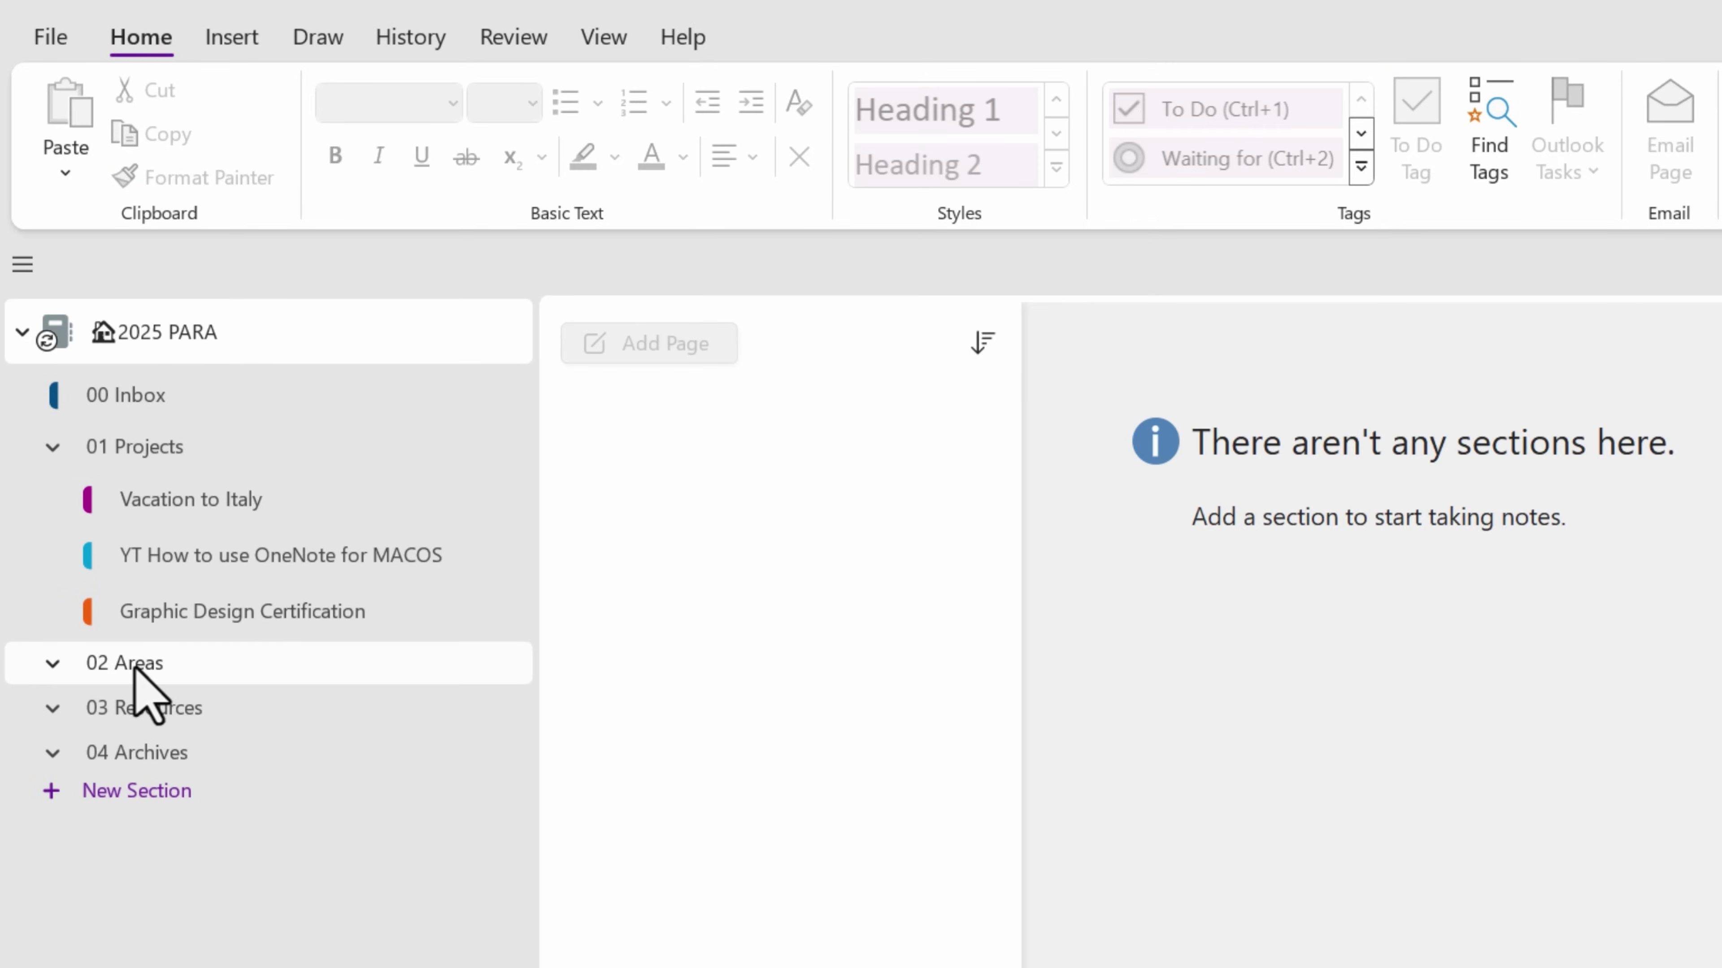
pyautogui.click(135, 791)
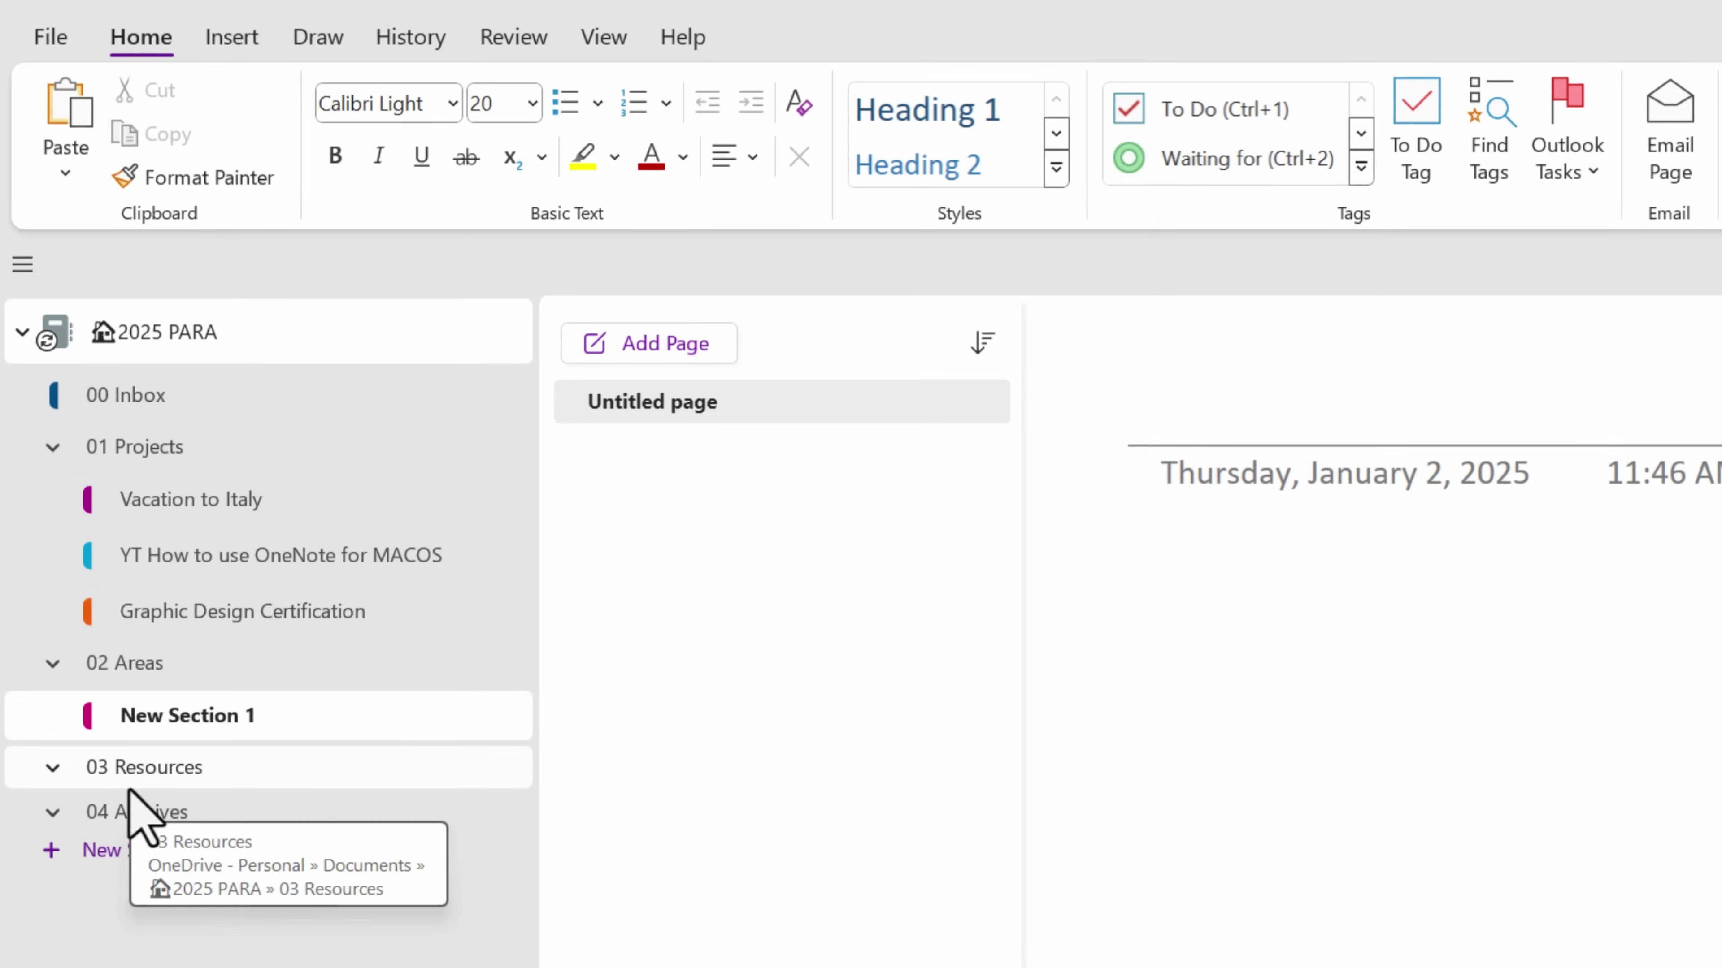
pyautogui.rightClick(253, 721)
pyautogui.click(298, 736)
pyautogui.write('Home maintenance')
pyautogui.press('Return')
# Step: Add two more sections to the 02 Areas group, named "Health Tracker" and "Car maintenance"
pyautogui.click(136, 849)
pyautogui.write('Health Tracker')
pyautogui.press('Return')
pyautogui.click(204, 906)
pyautogui.write('Car maintenance')
pyautogui.press('Return')
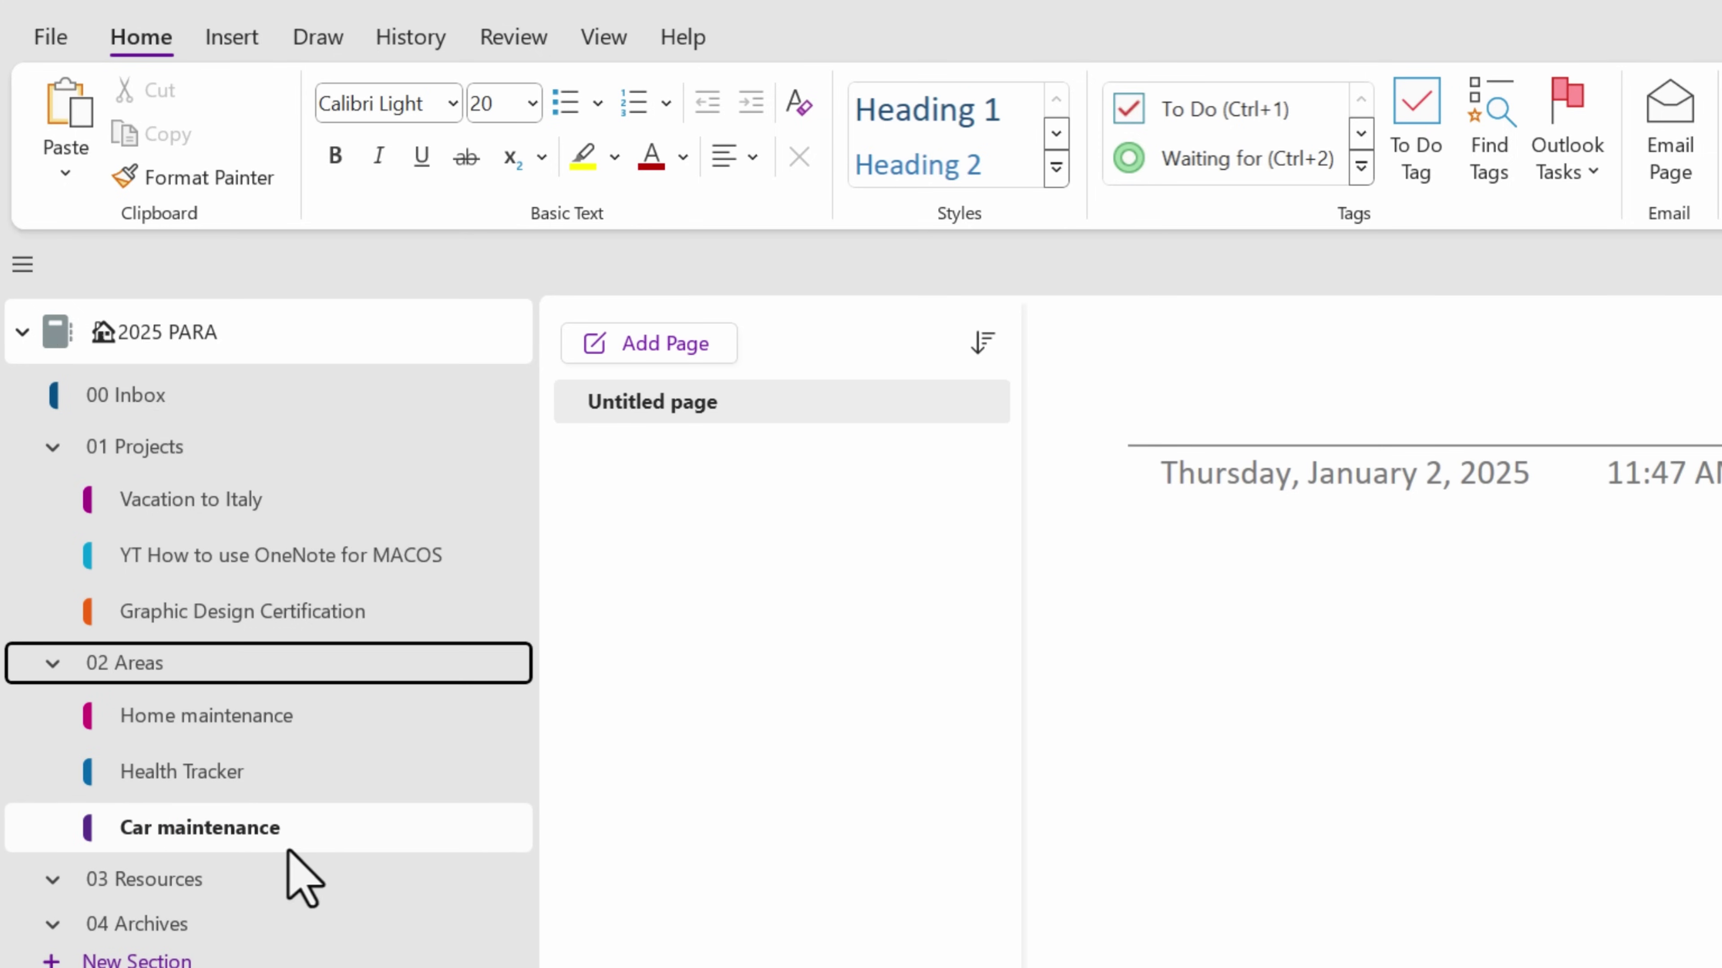
# Step: Add a section named "AI Prompts" inside the 03 Resources section group
pyautogui.click(162, 879)
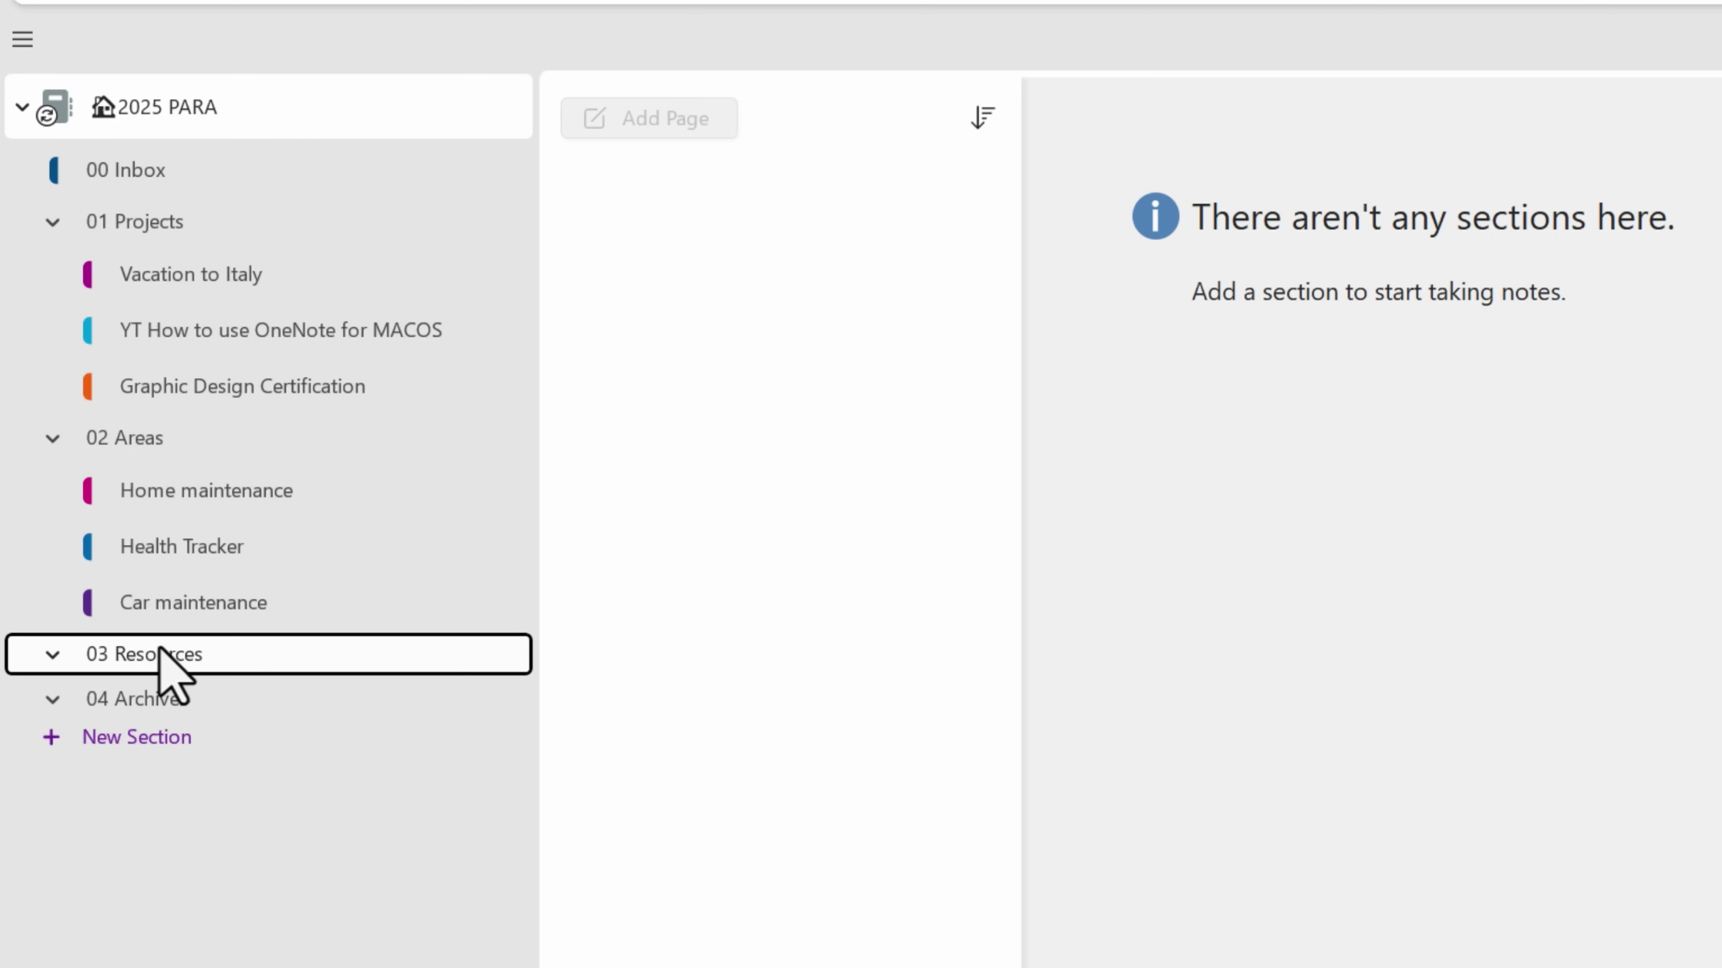
pyautogui.click(133, 739)
pyautogui.write('AI Prompts')
pyautogui.press('Return')
# Step: Add a section named "YouTube Tips" to the 03 Resources group, and open the 04 Archives section group
pyautogui.click(101, 795)
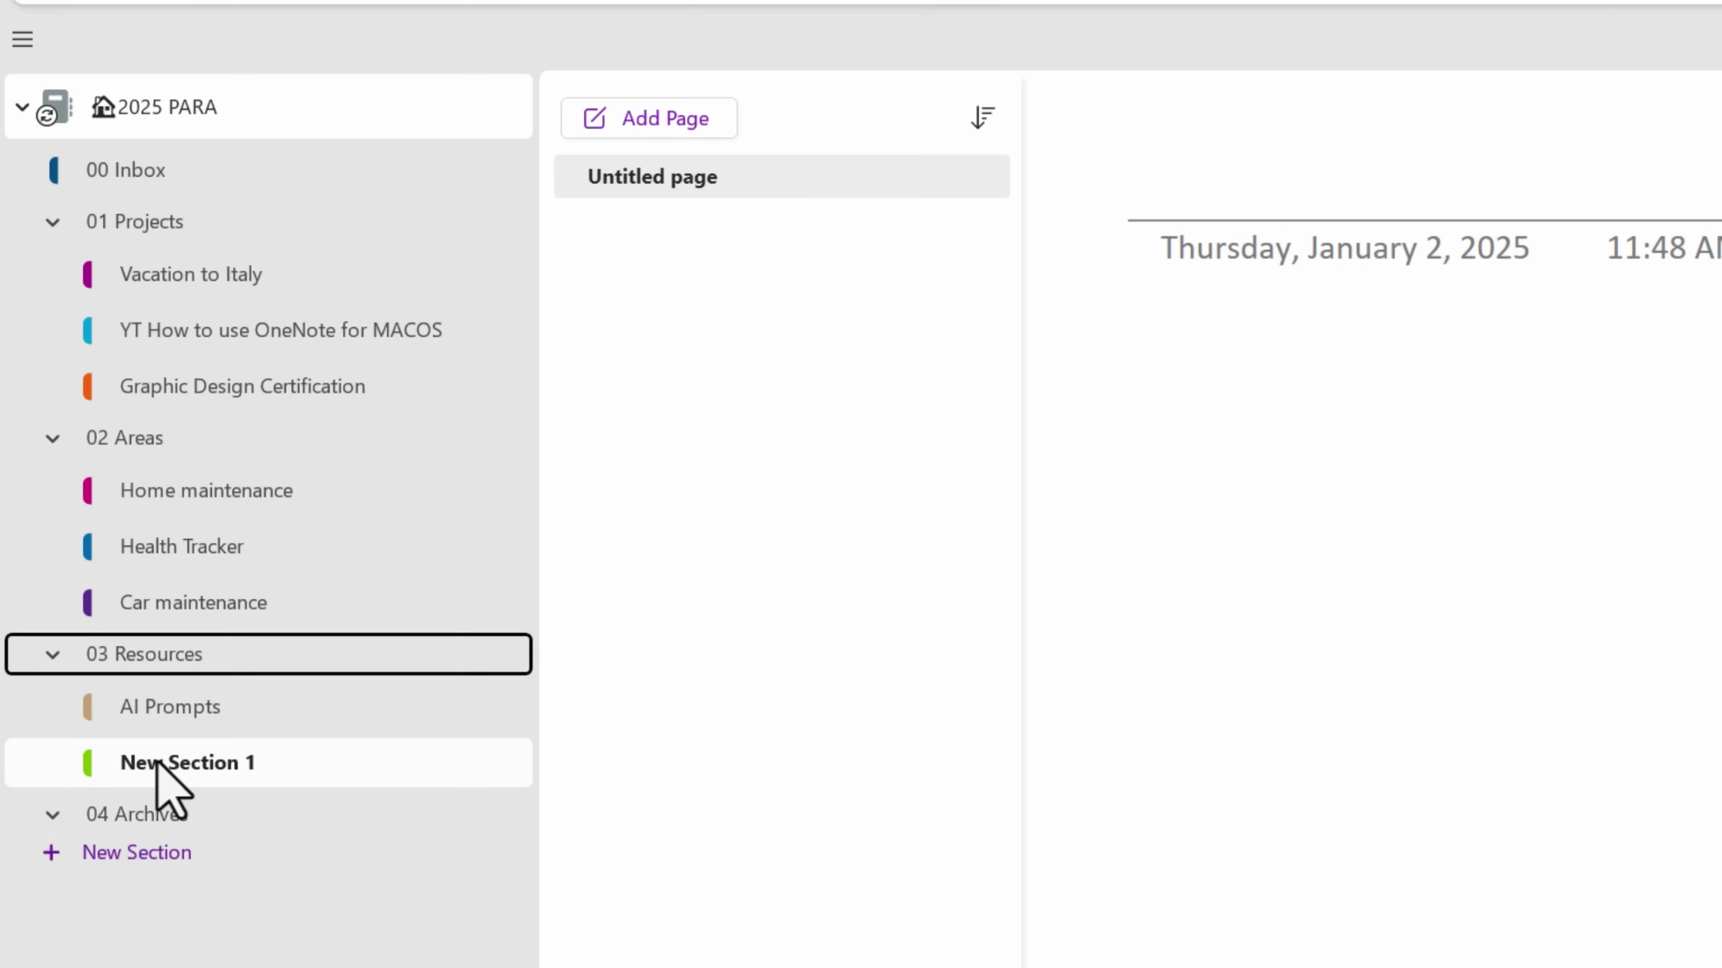
pyautogui.write('YouTube Tips')
pyautogui.press('Return')
pyautogui.click(163, 814)
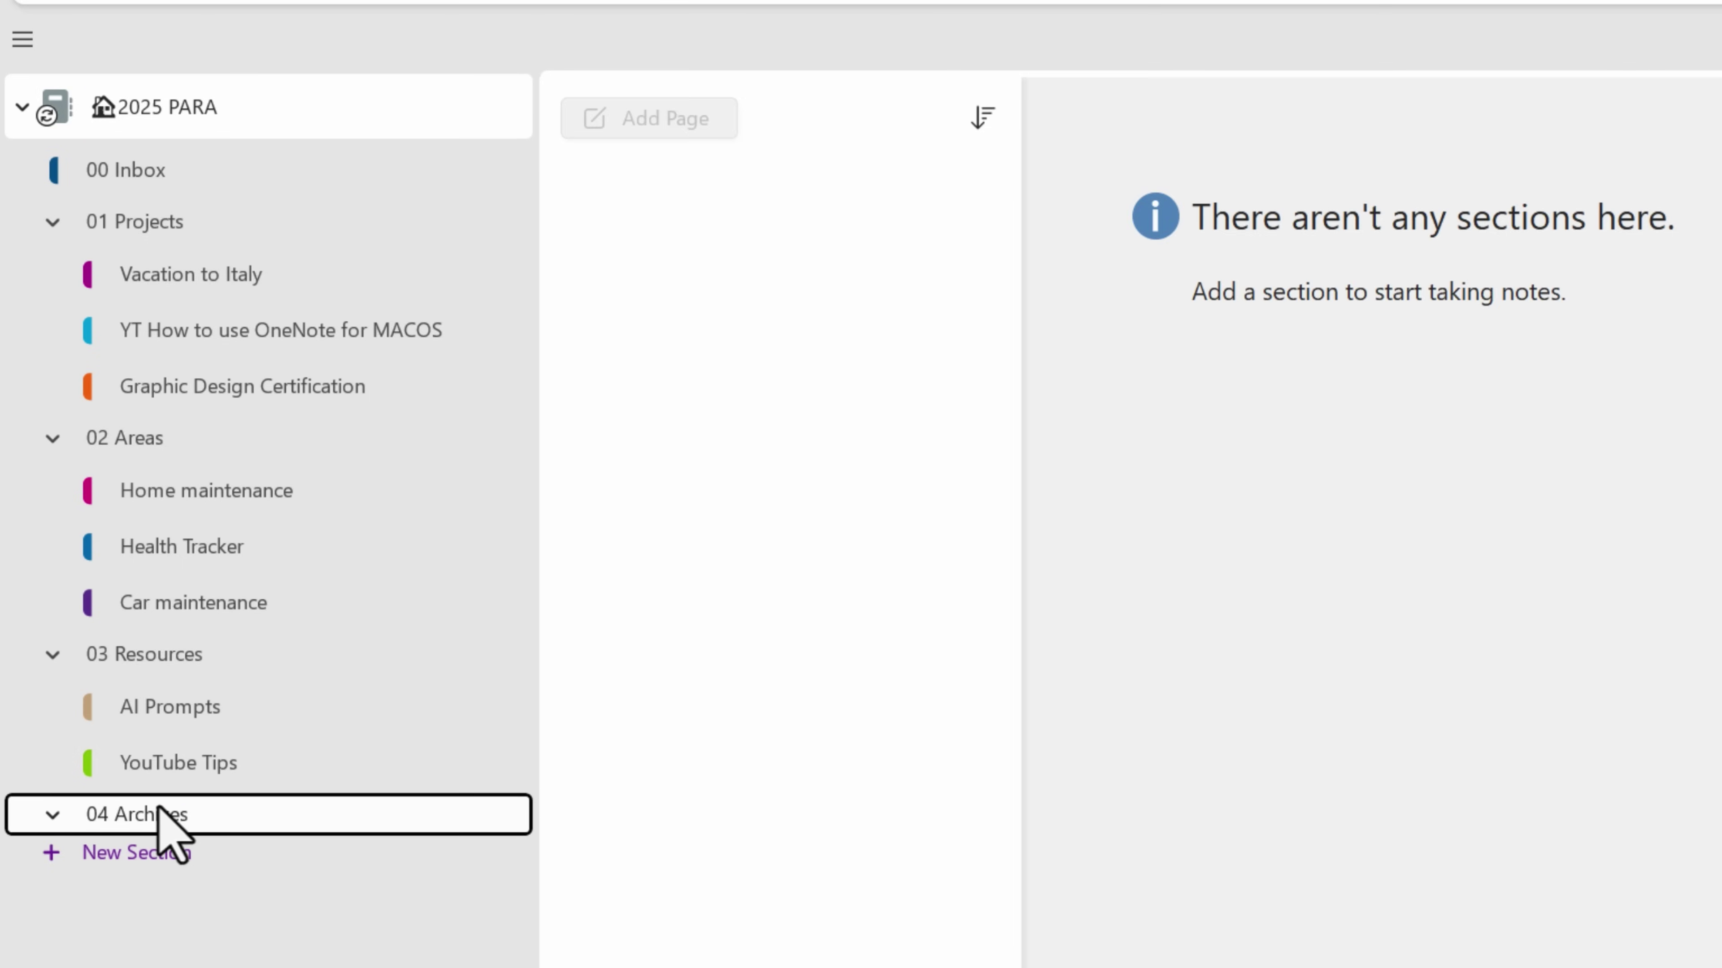
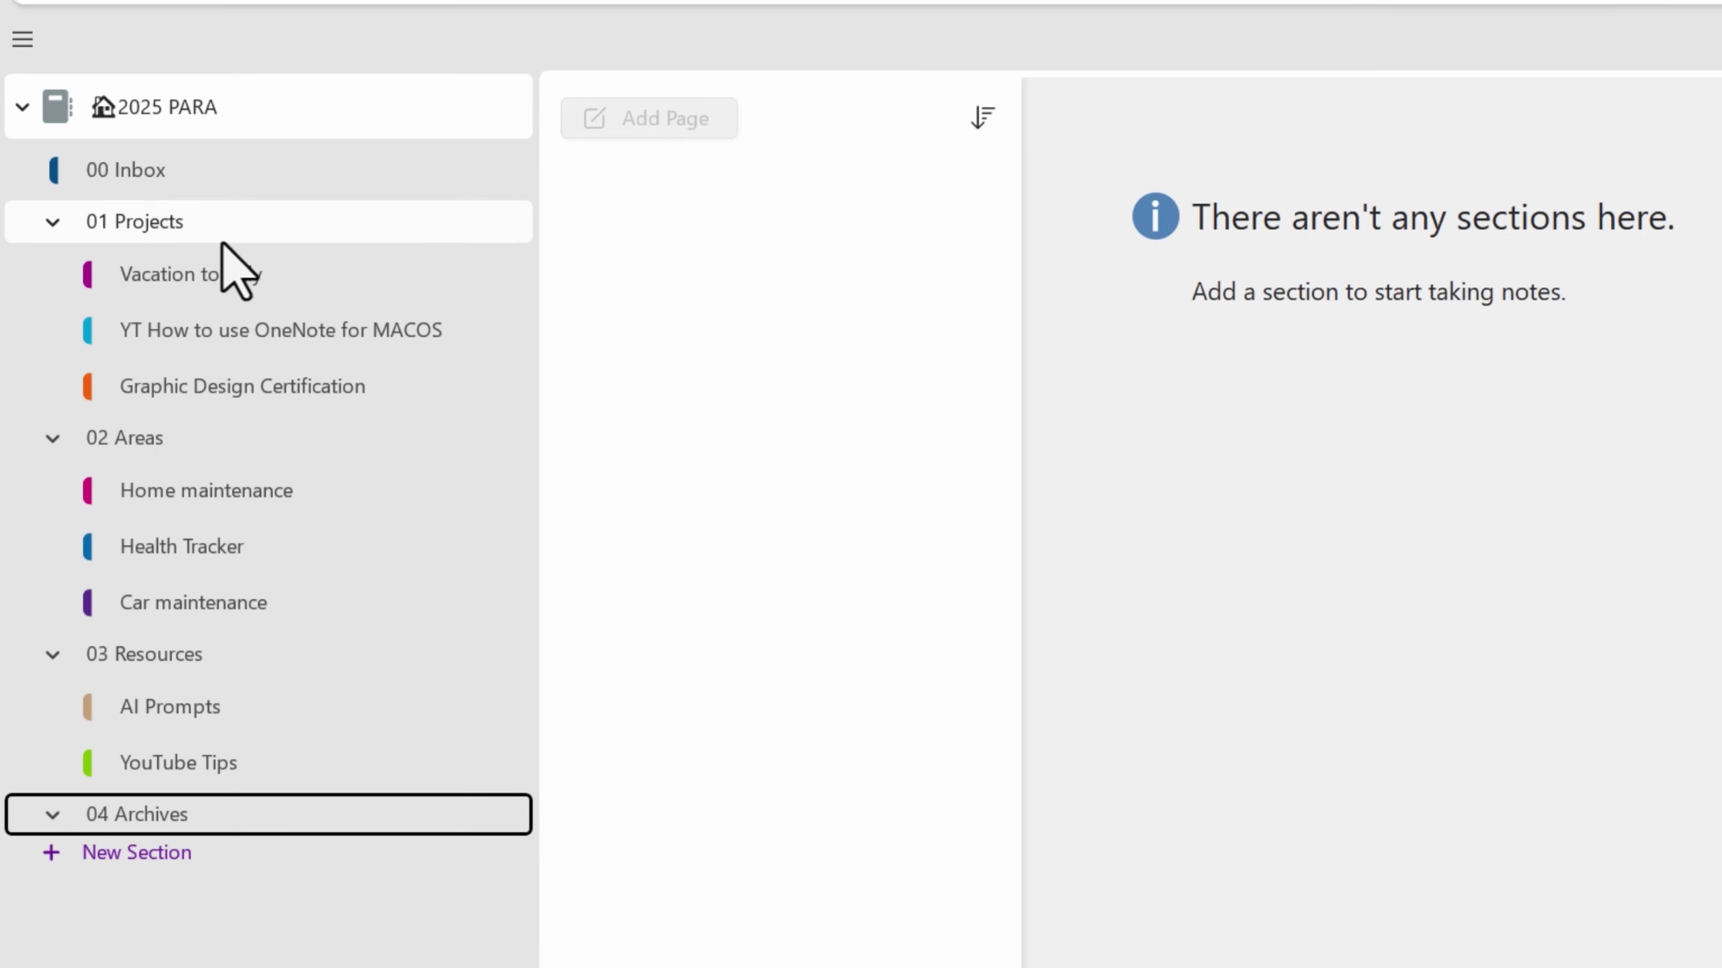
# Step: Move the "Vacation to Italy" section from the 01 Projects group into the 04 Archives group
pyautogui.click(195, 274)
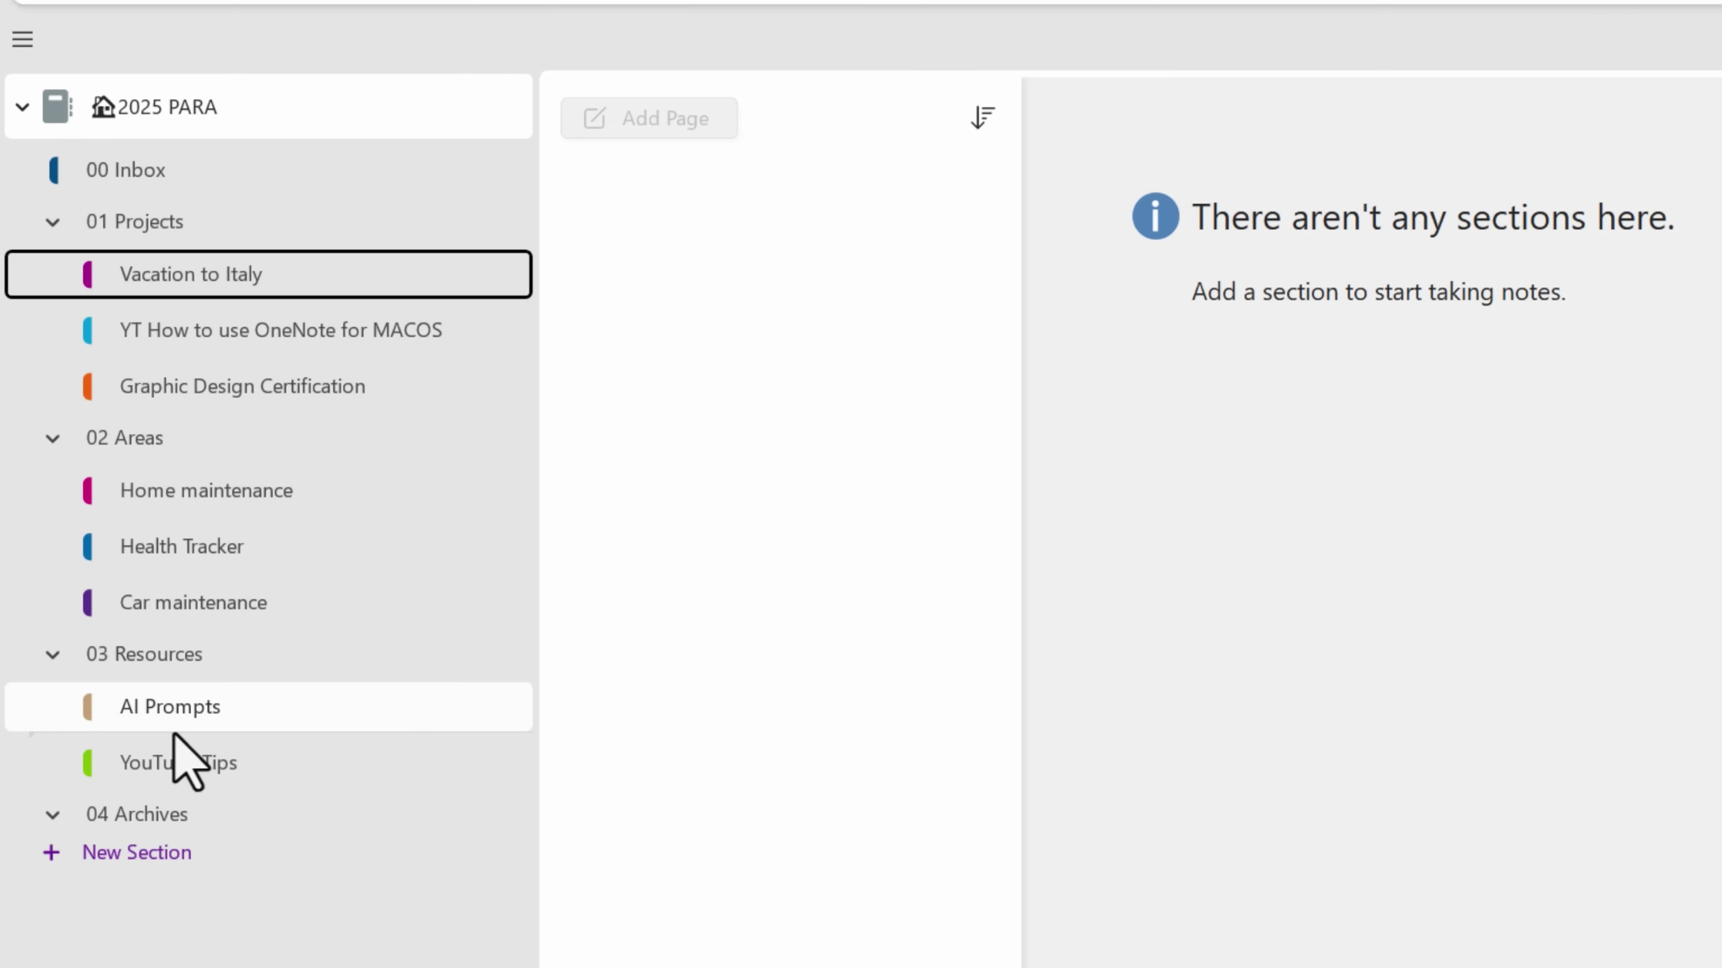
pyautogui.moveTo(149, 817); pyautogui.dragTo(175, 814)
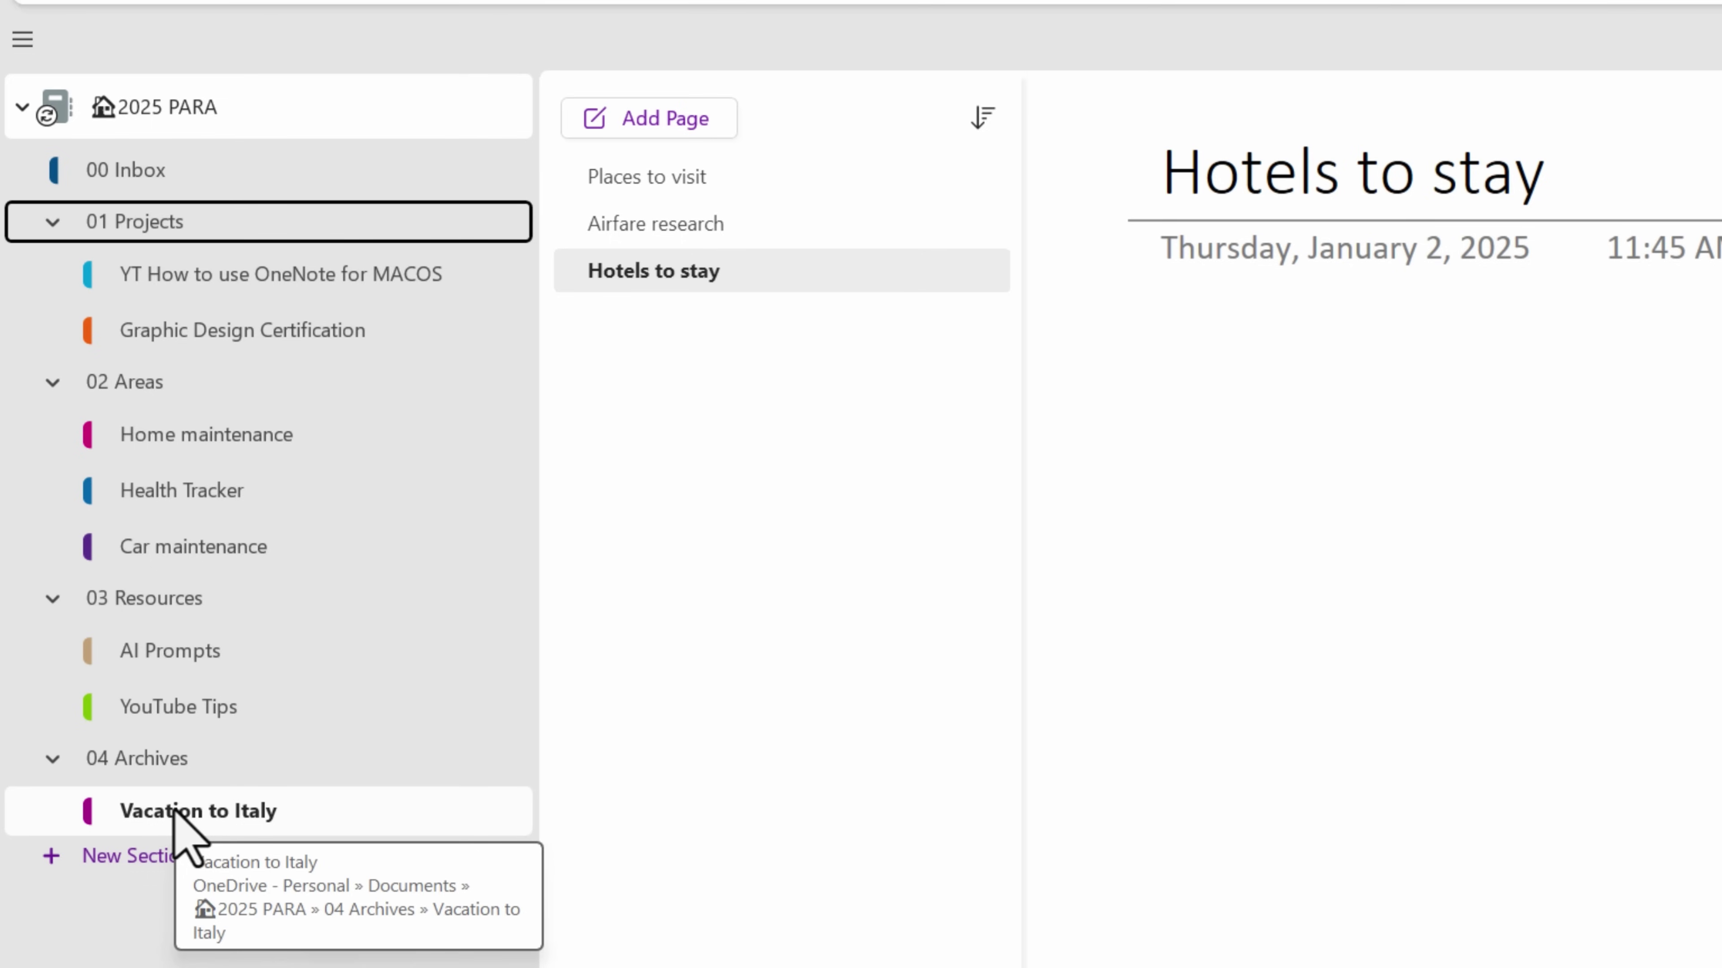
pyautogui.click(175, 814)
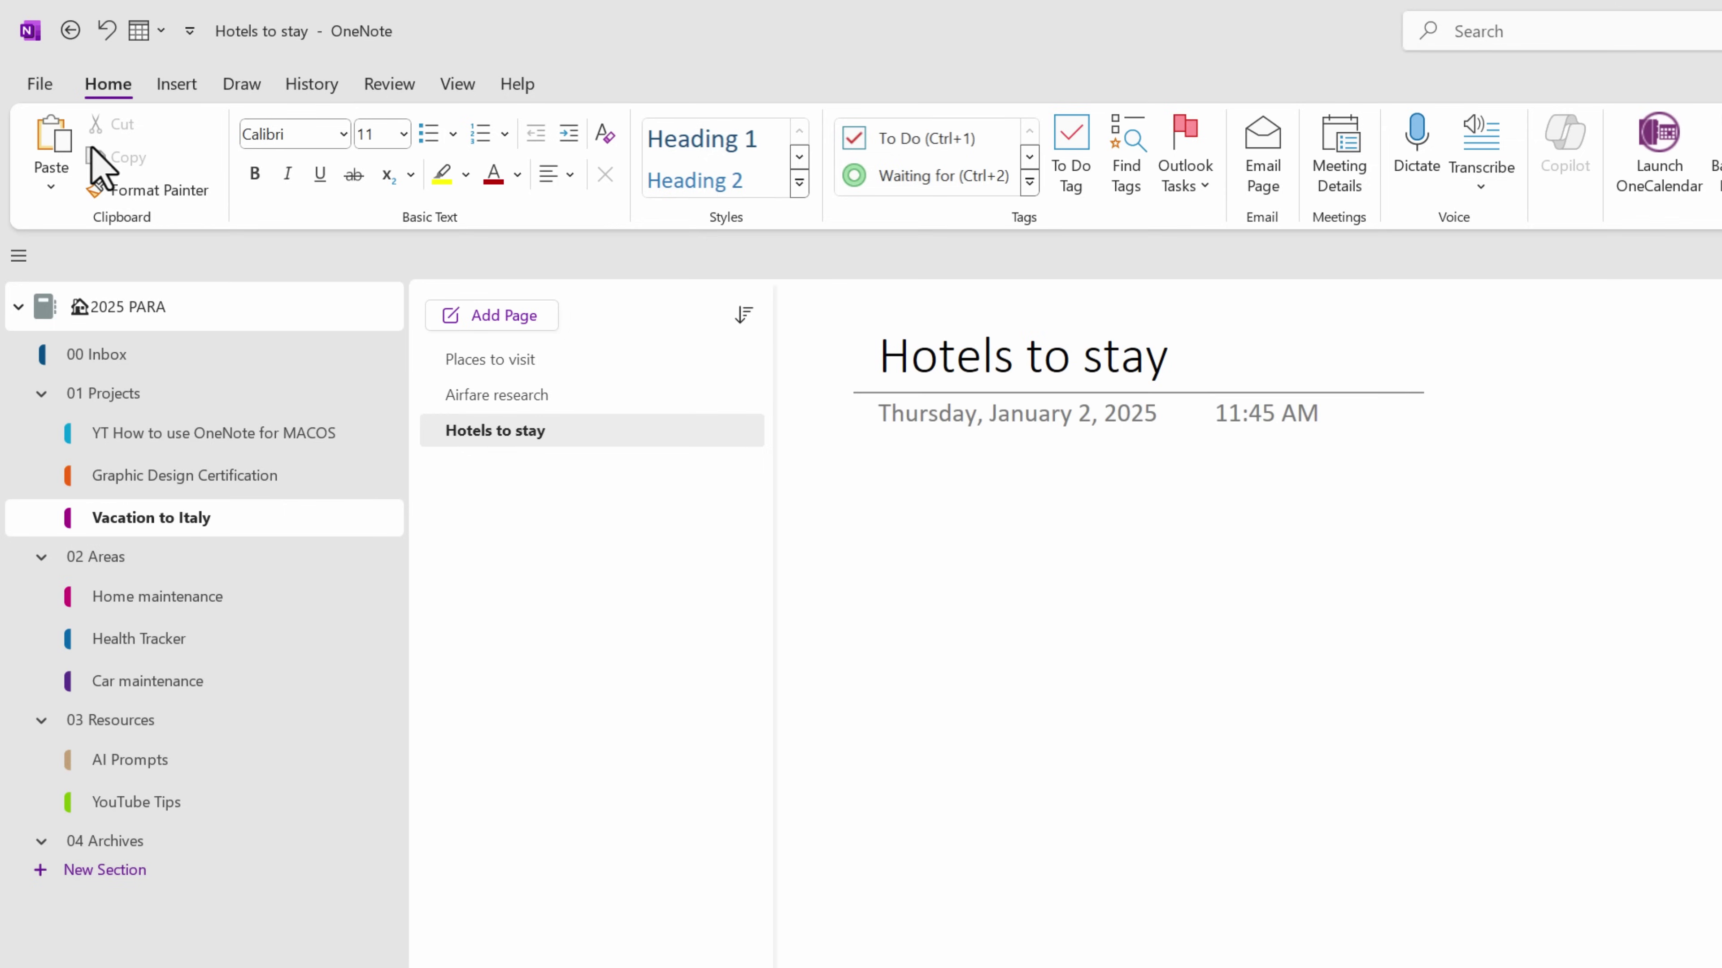
# Step: Set the Quick Notes save location to the 00 Inbox section of the 2025 PARA notebook in the Save & Backup options
pyautogui.click(42, 91)
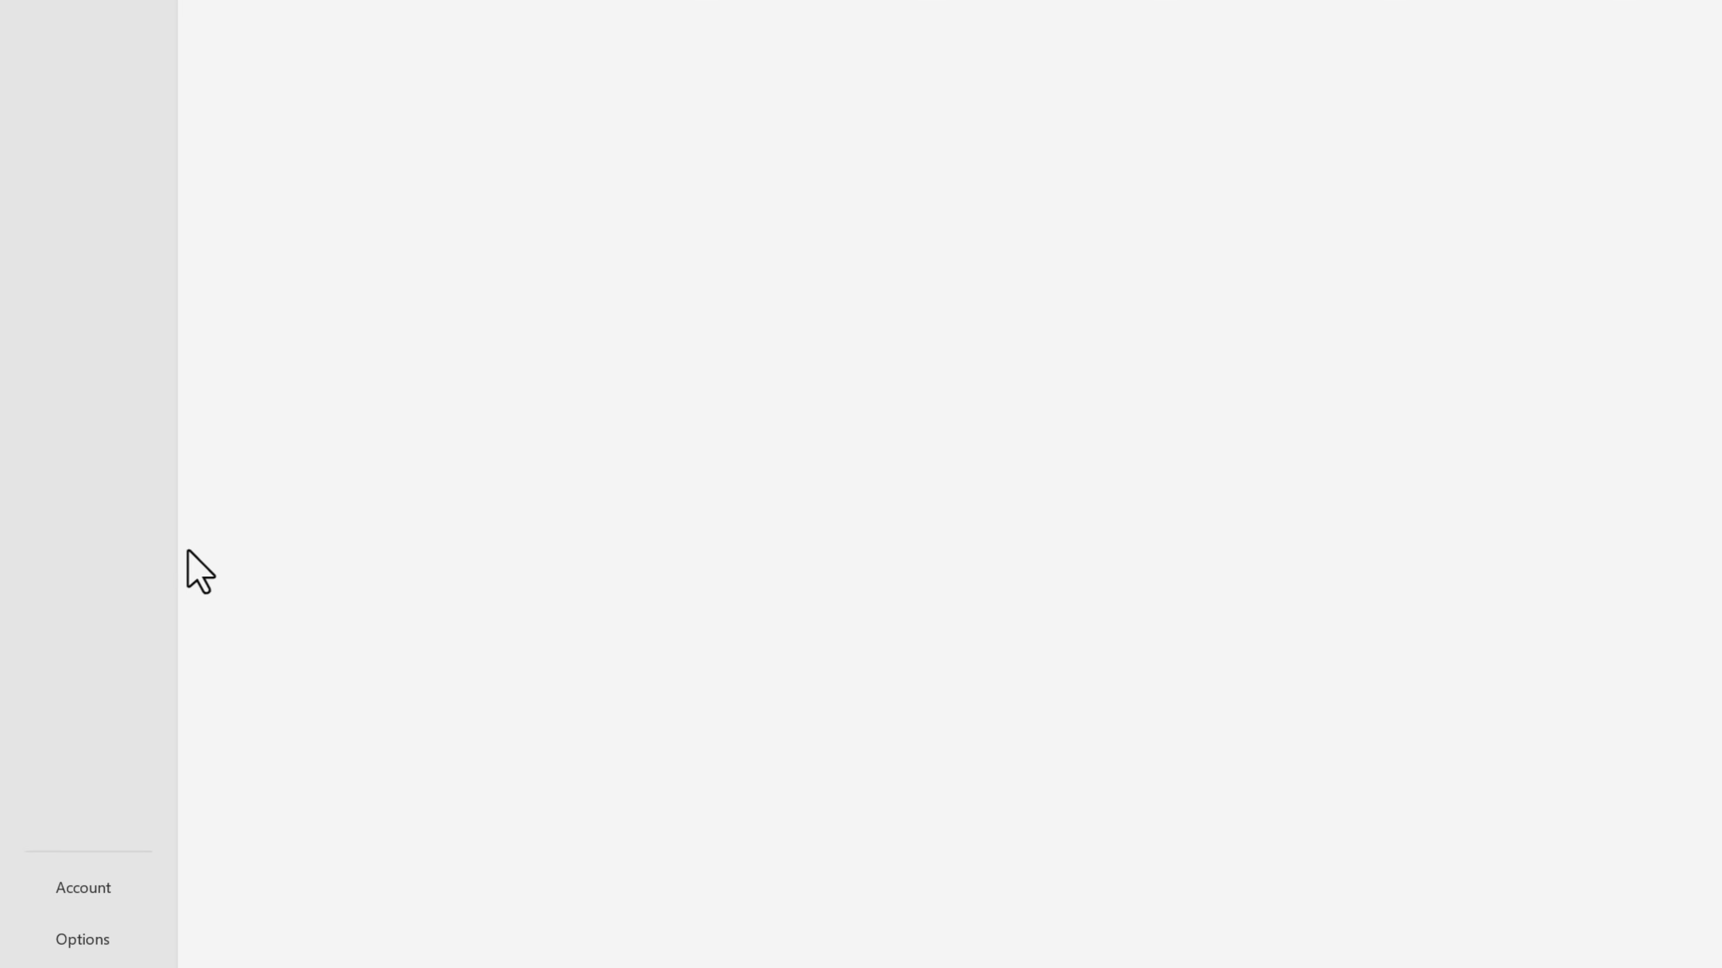
pyautogui.click(90, 926)
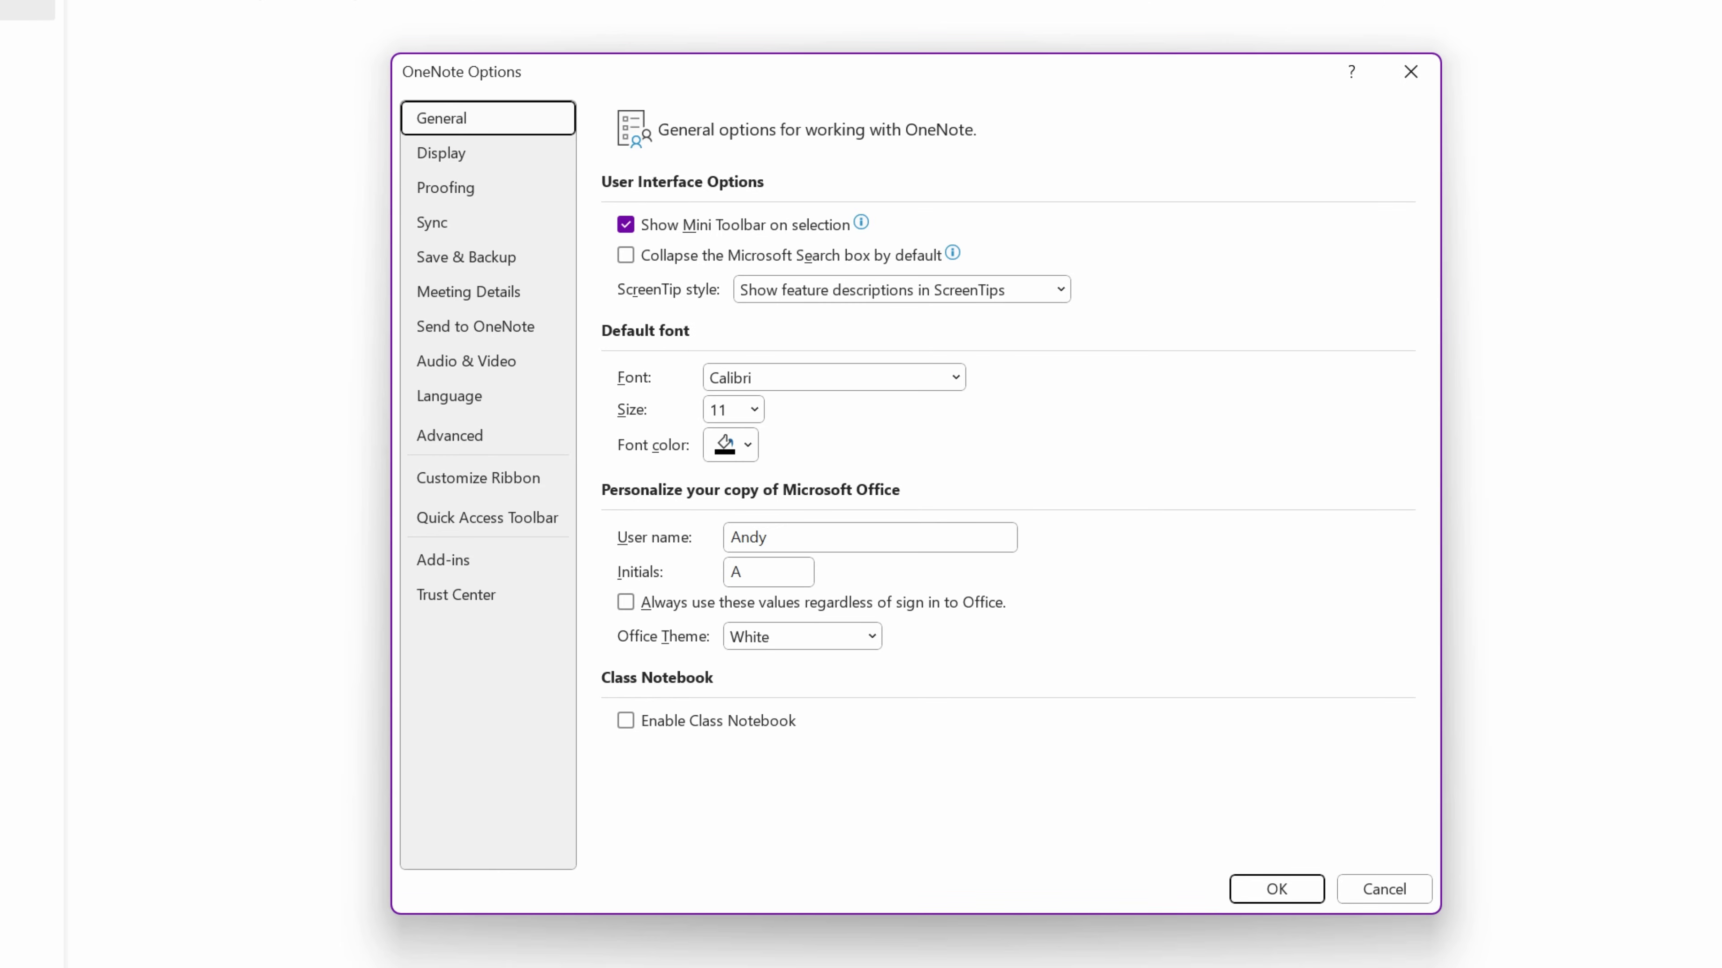
pyautogui.click(474, 259)
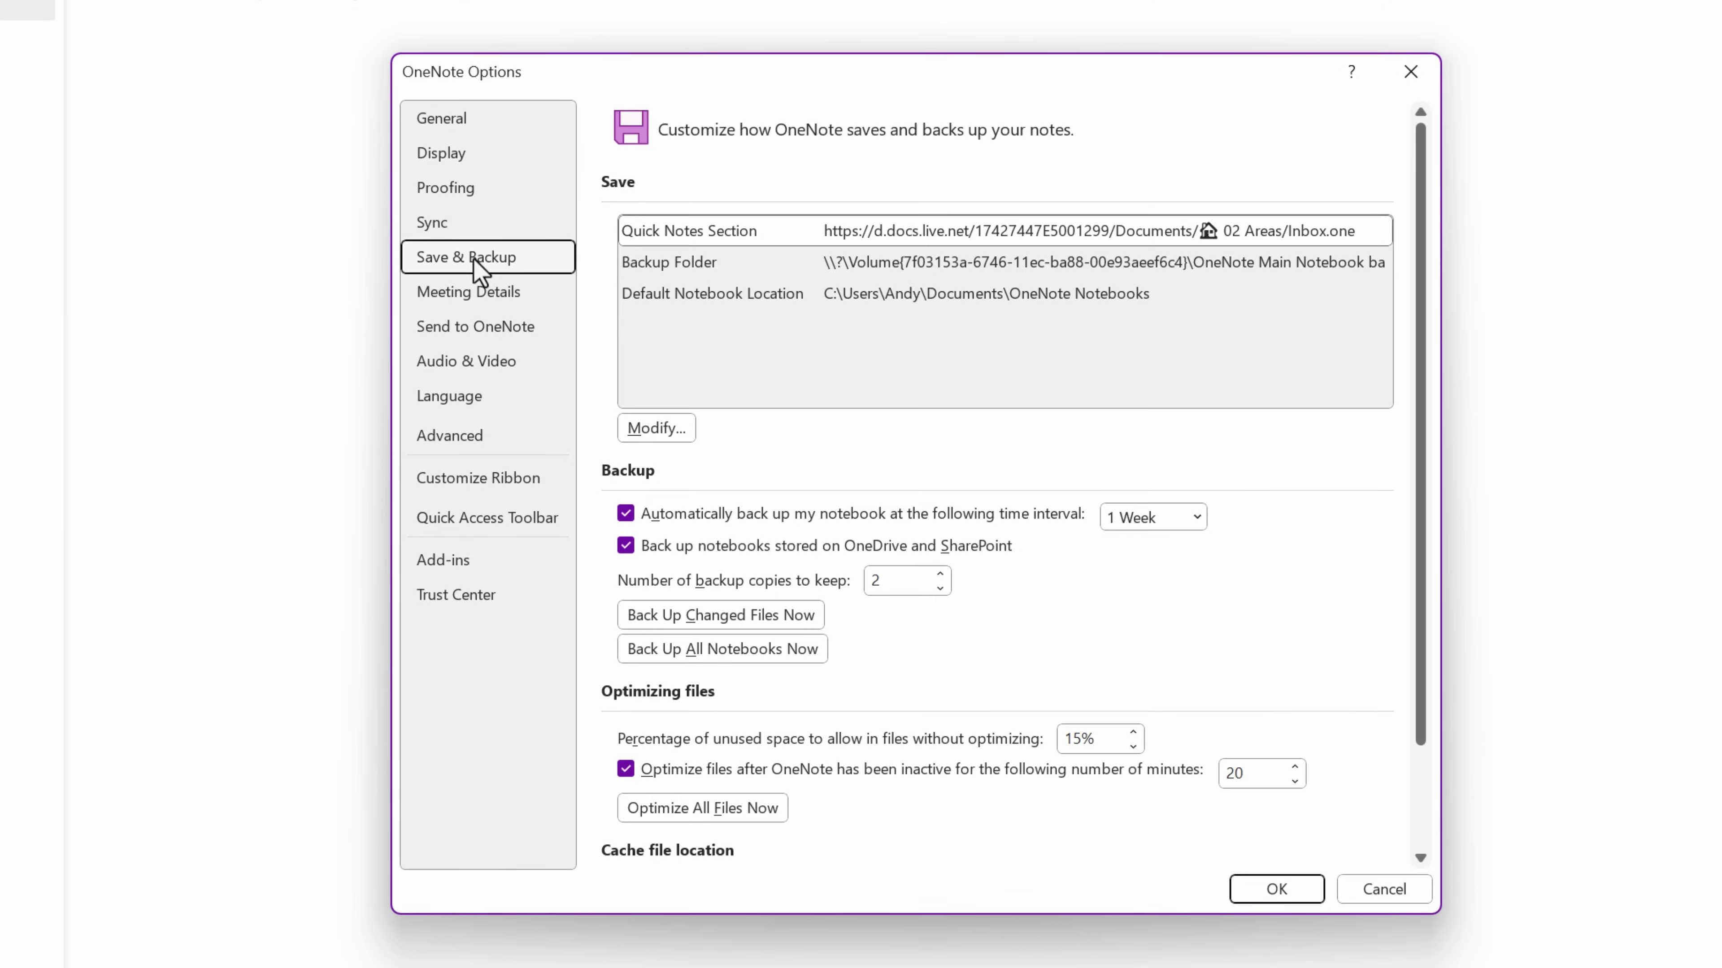
pyautogui.click(777, 224)
pyautogui.click(671, 333)
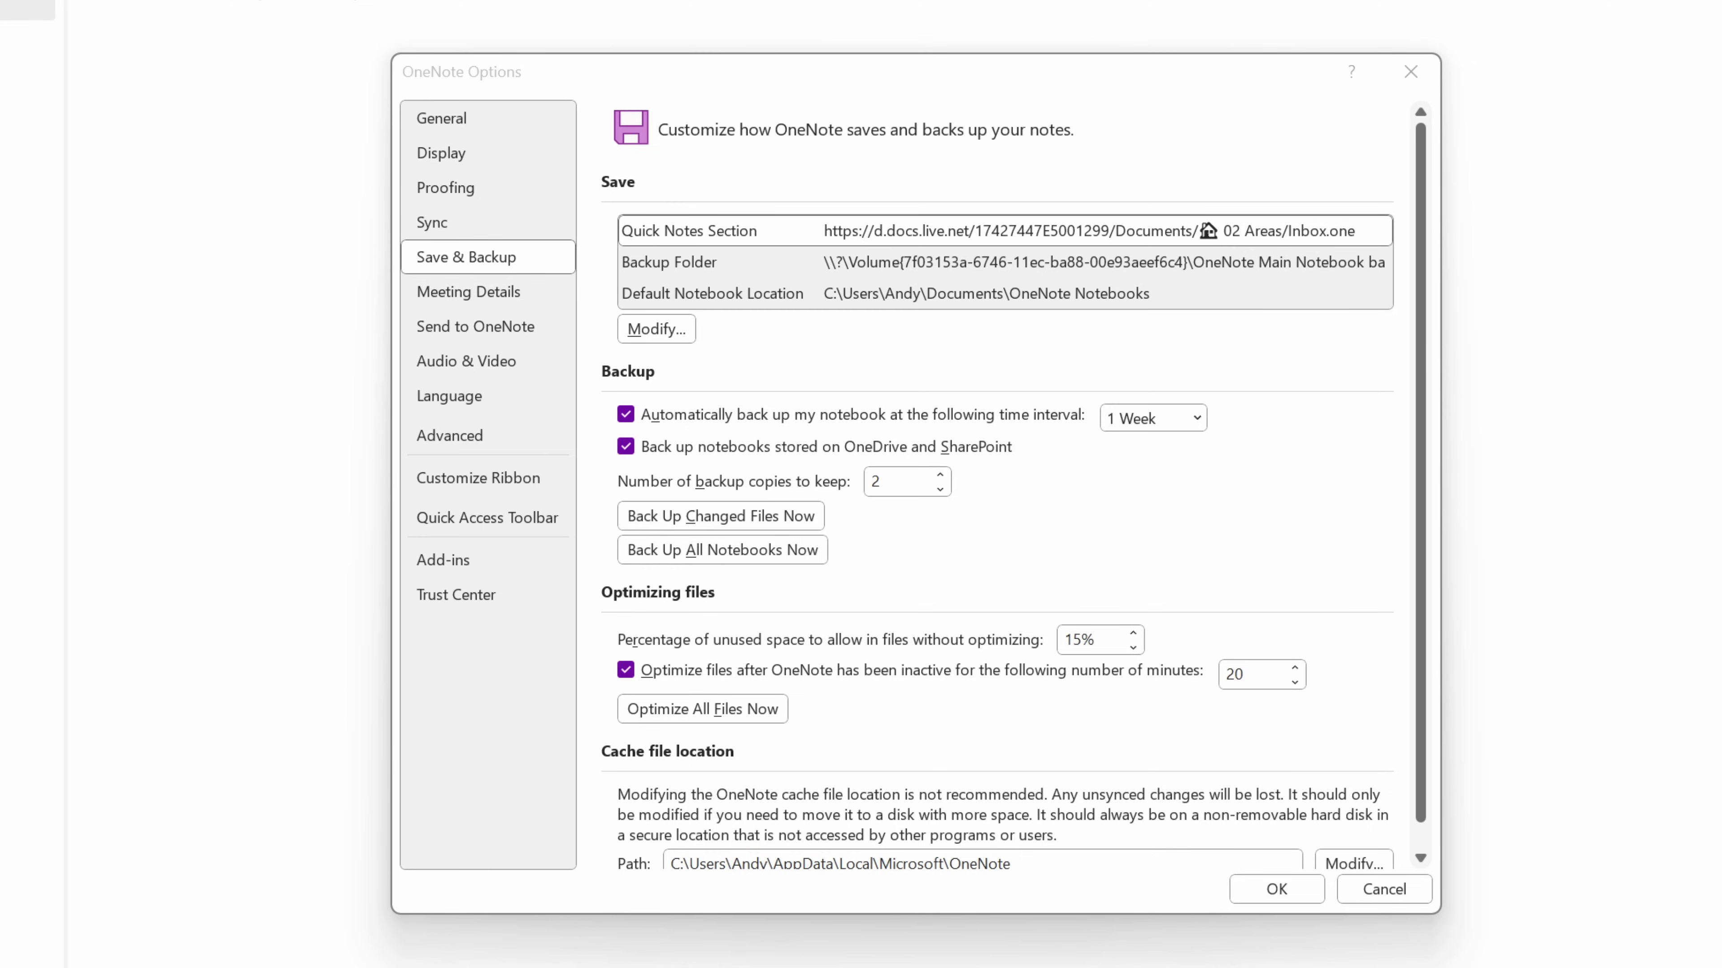
pyautogui.moveTo(1499, 238); pyautogui.dragTo(956, 261)
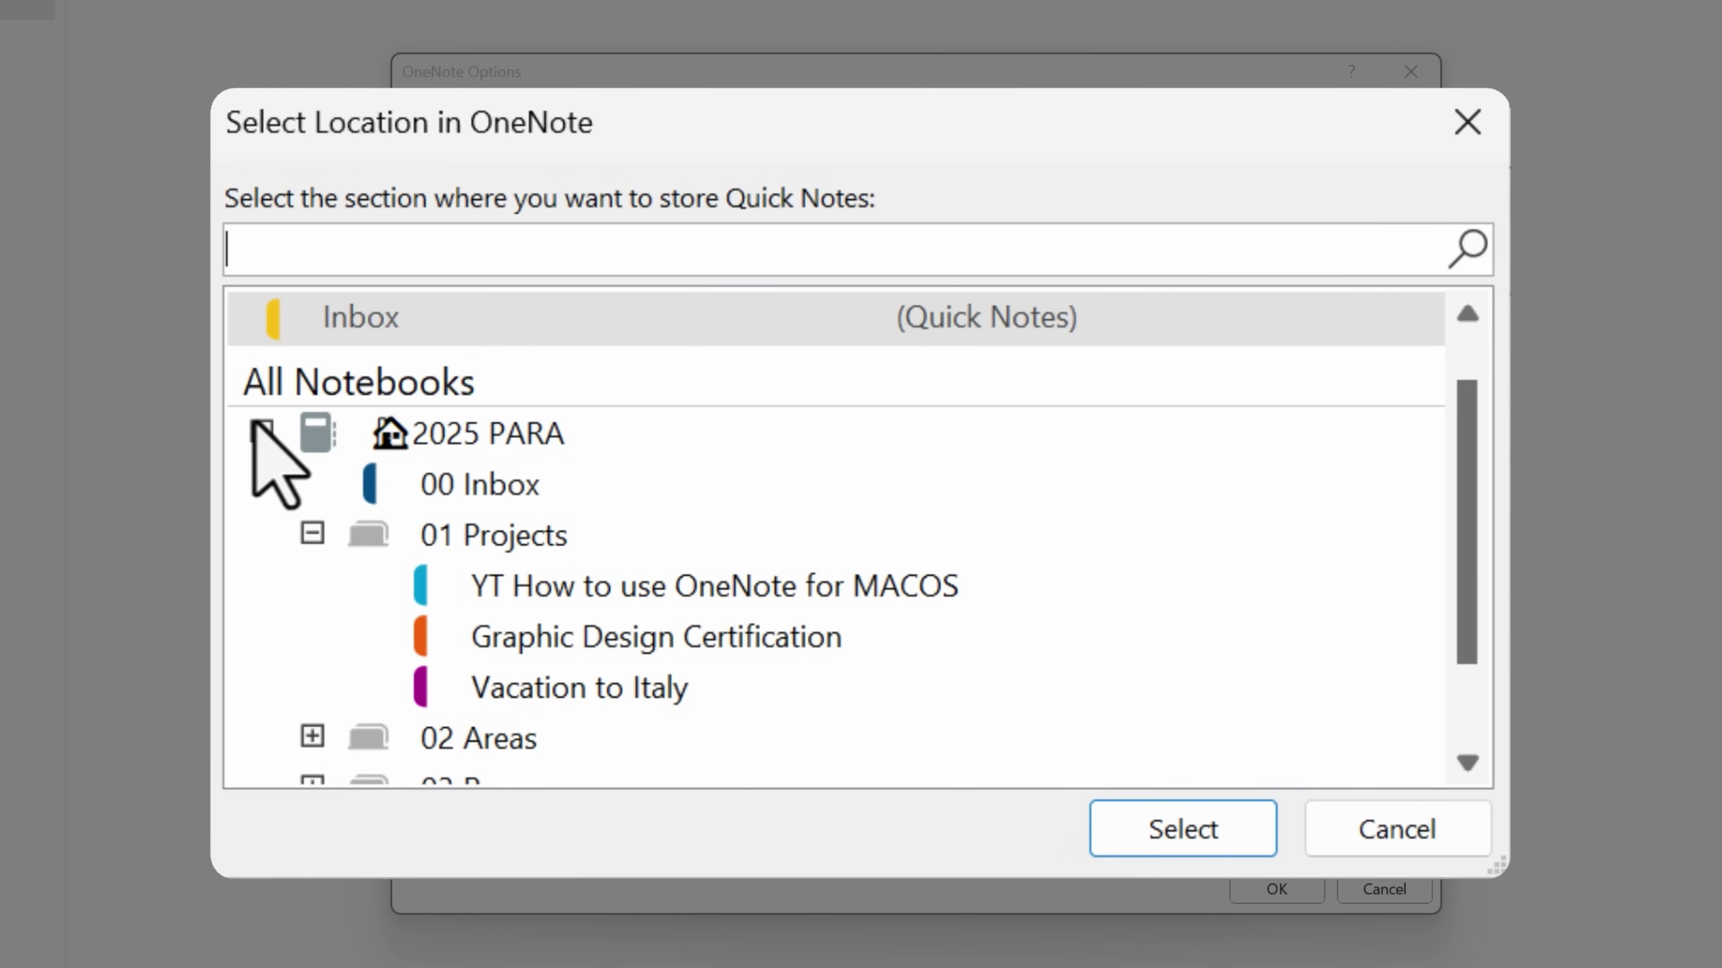
pyautogui.click(464, 483)
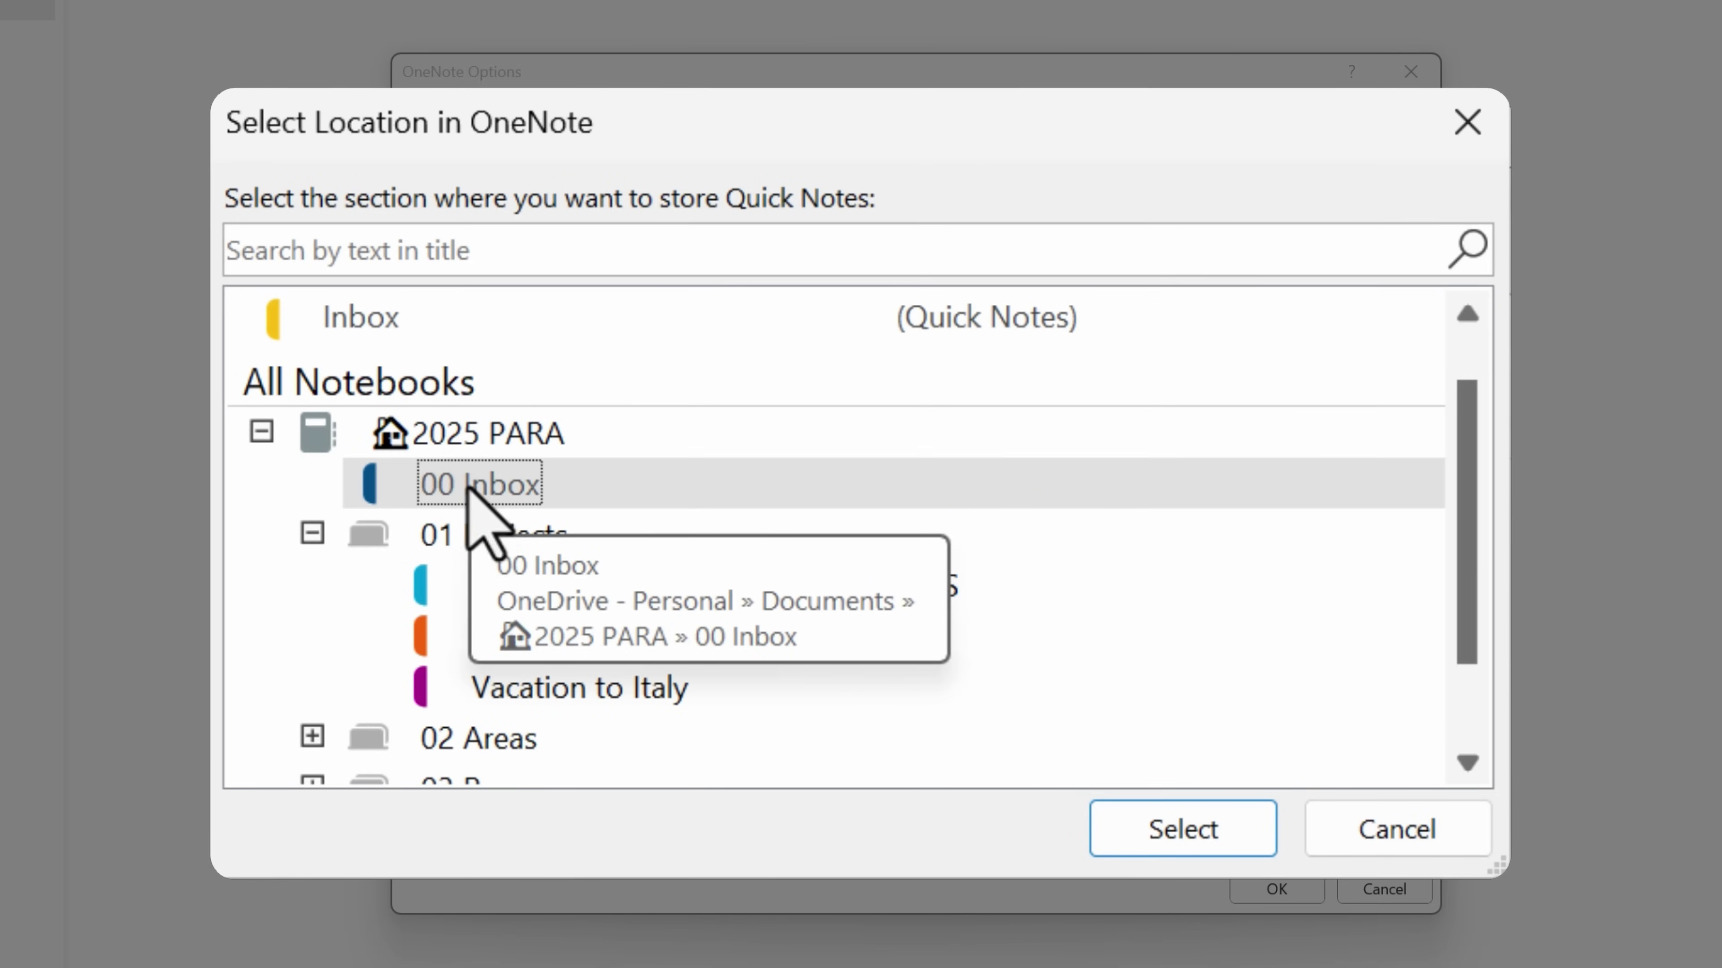
pyautogui.click(1153, 827)
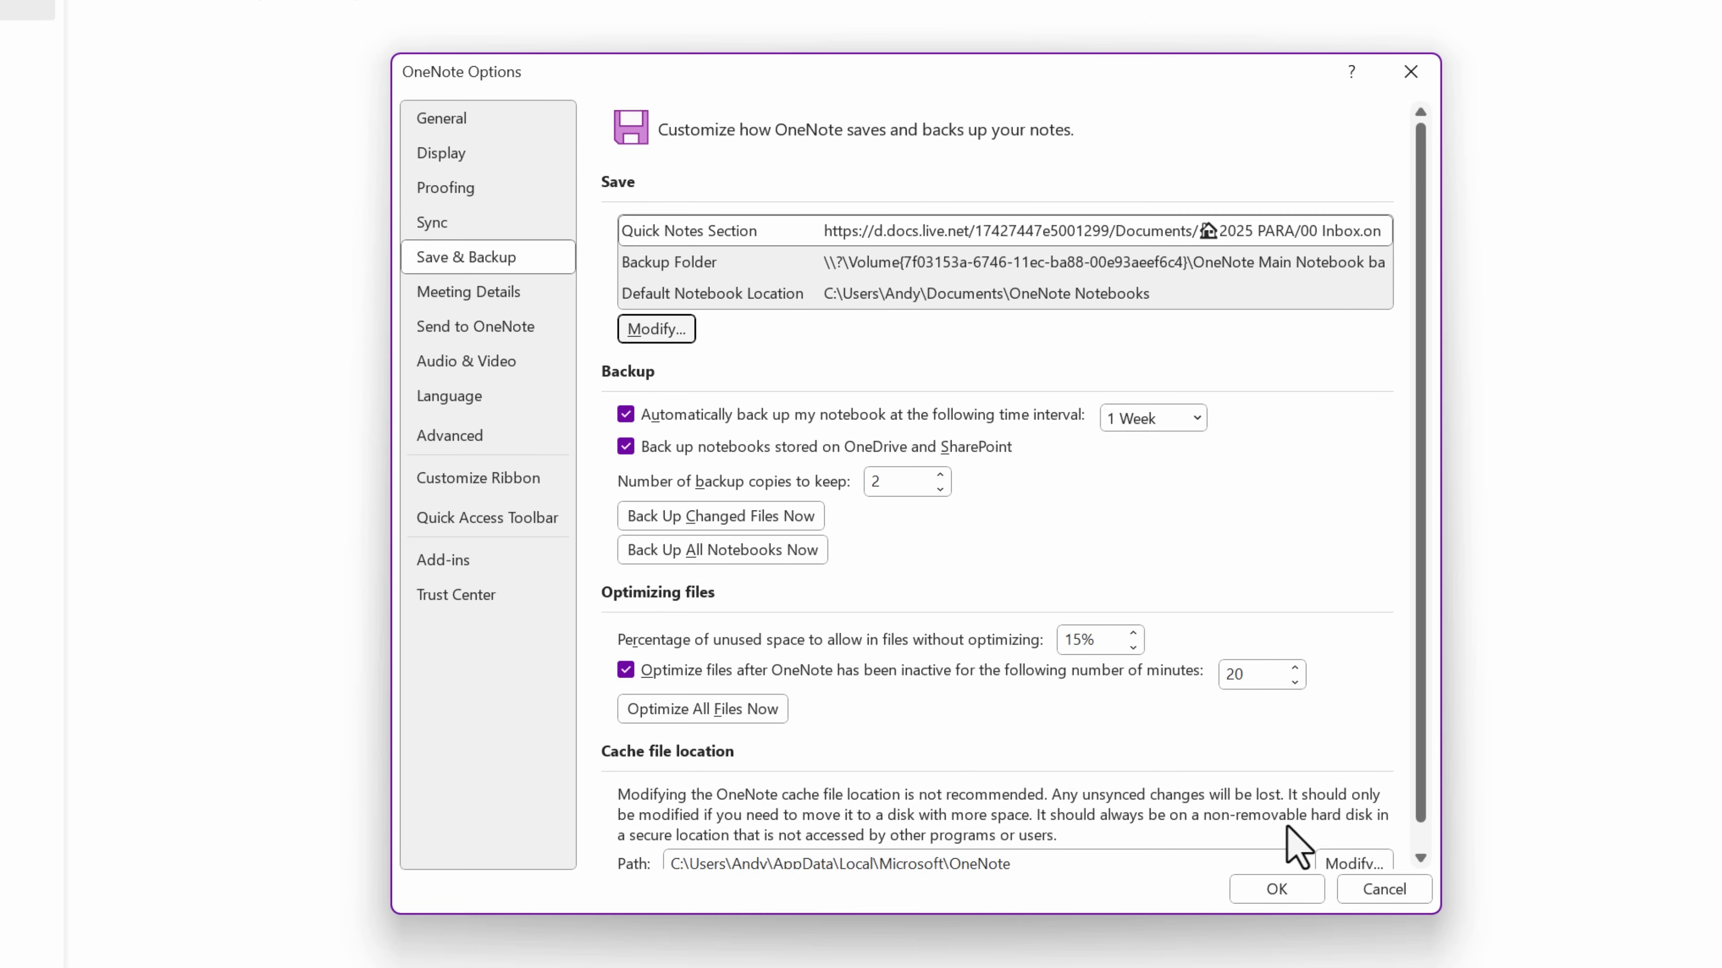
pyautogui.click(1286, 893)
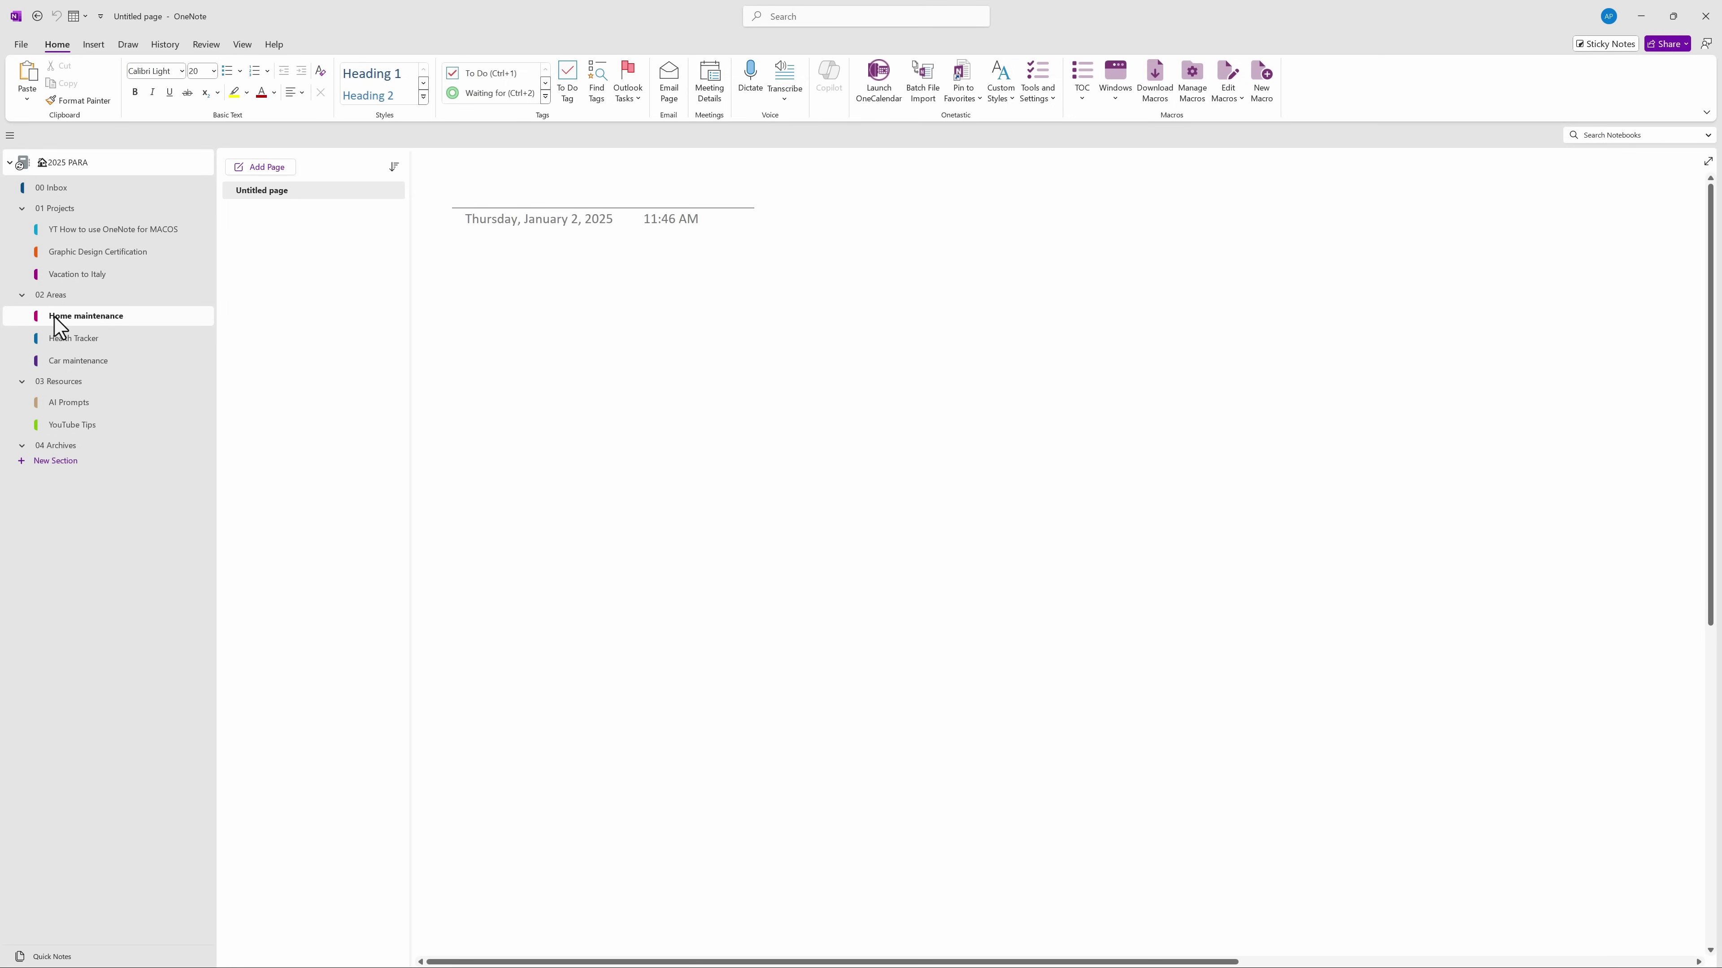
# Step: Open the Quick Notes section, then create a quick note in an enlarged note window and title it "Test quick notes"
pyautogui.click(166, 935)
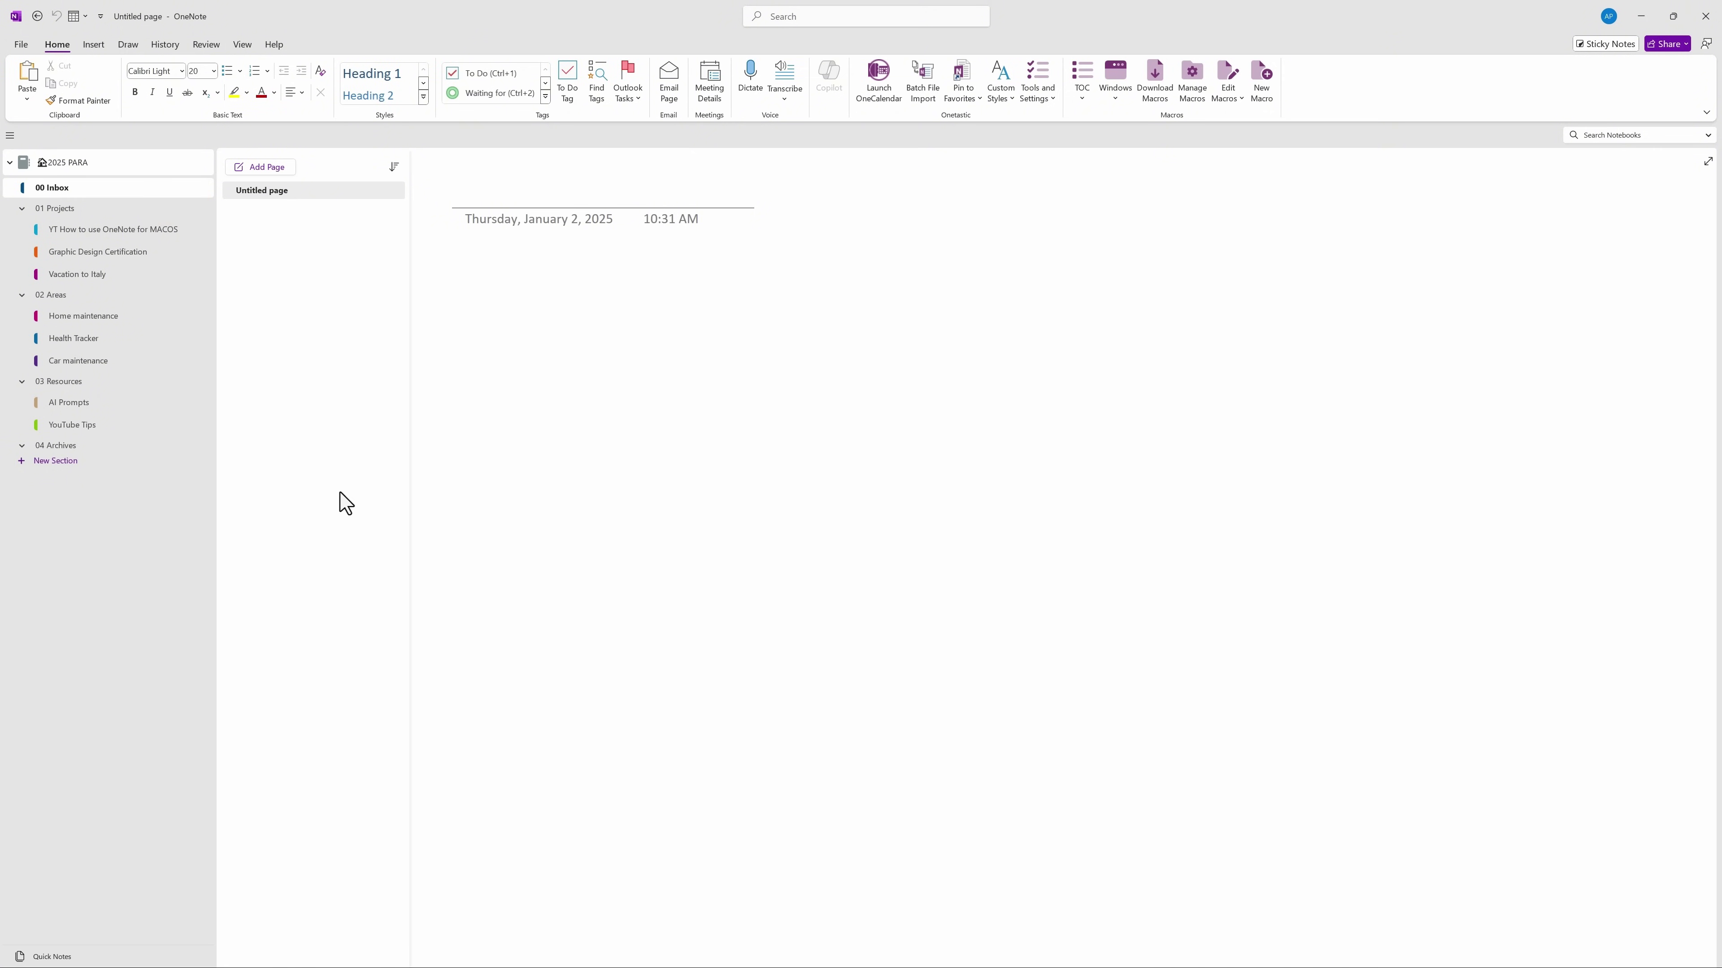
pyautogui.press('super+alt+n')
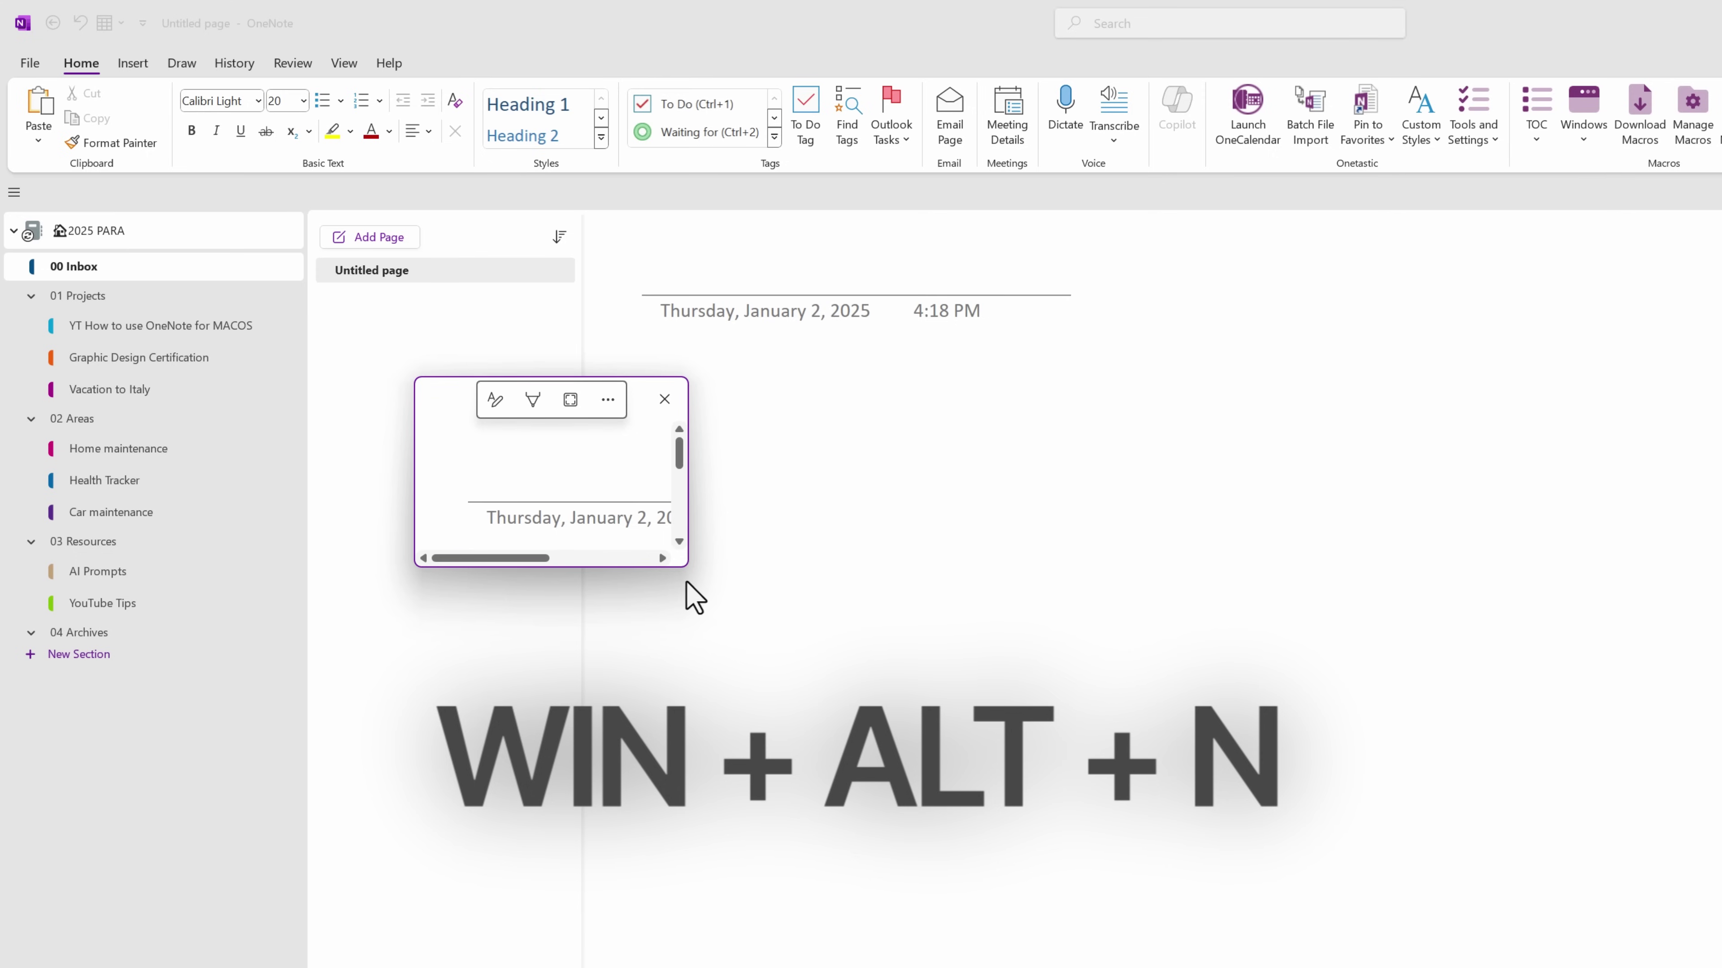
pyautogui.moveTo(683, 573); pyautogui.dragTo(1128, 816)
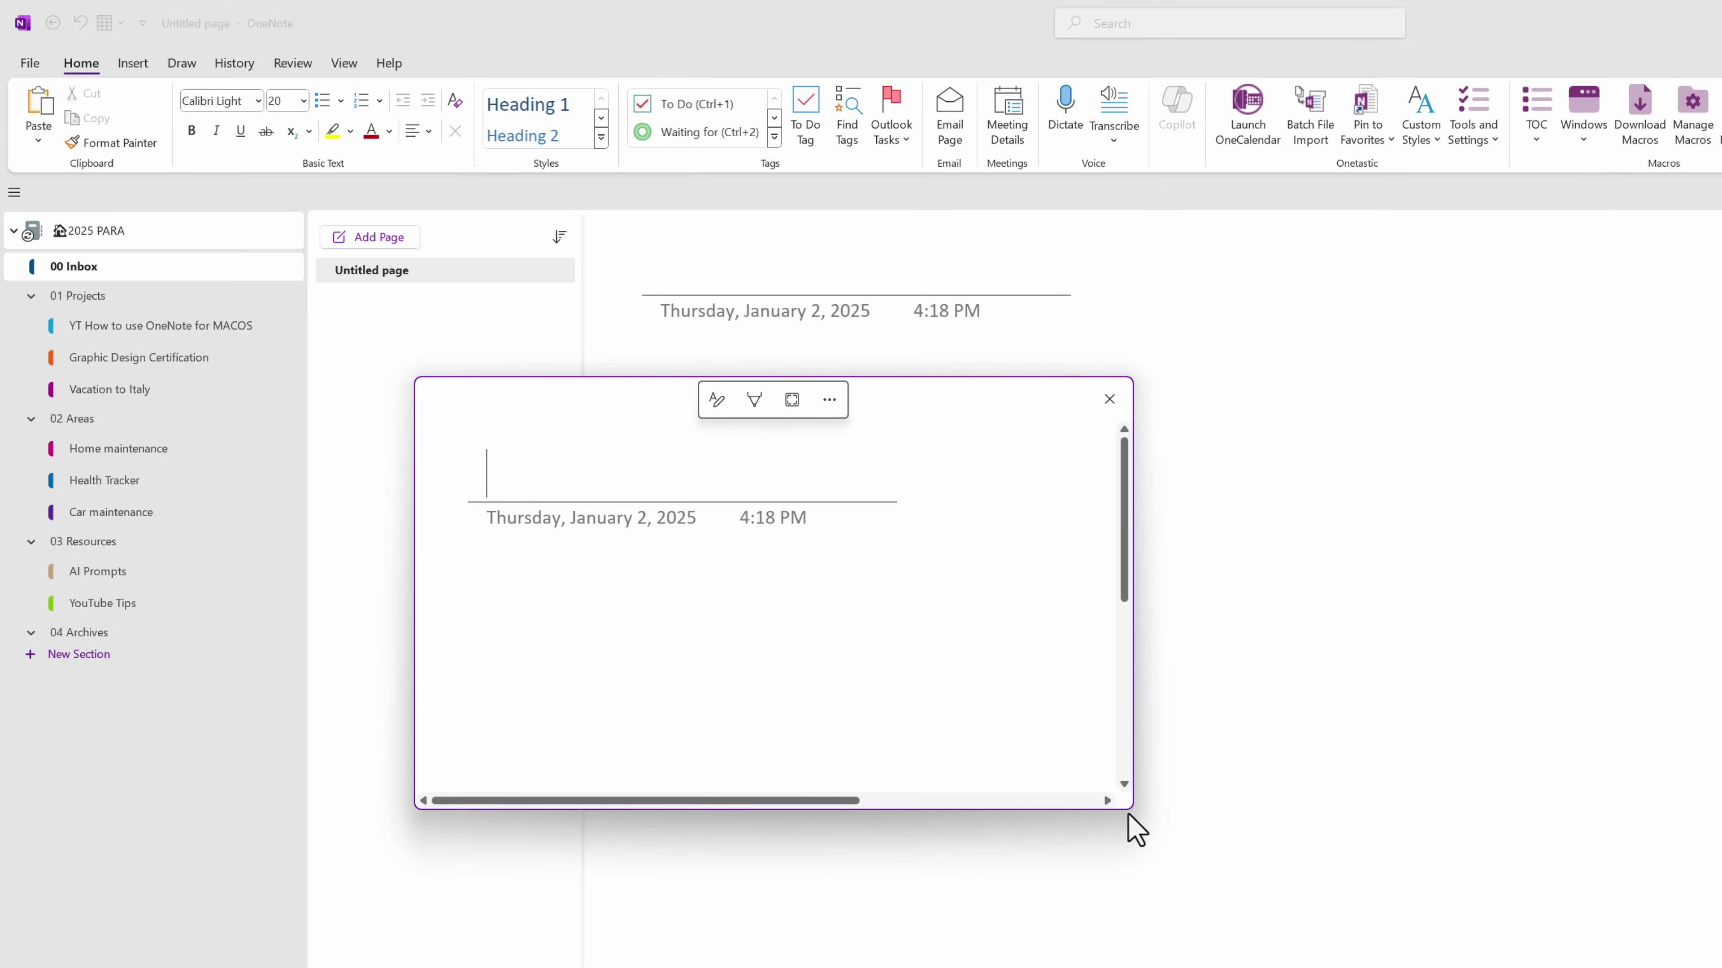
pyautogui.write('Test quick notes')
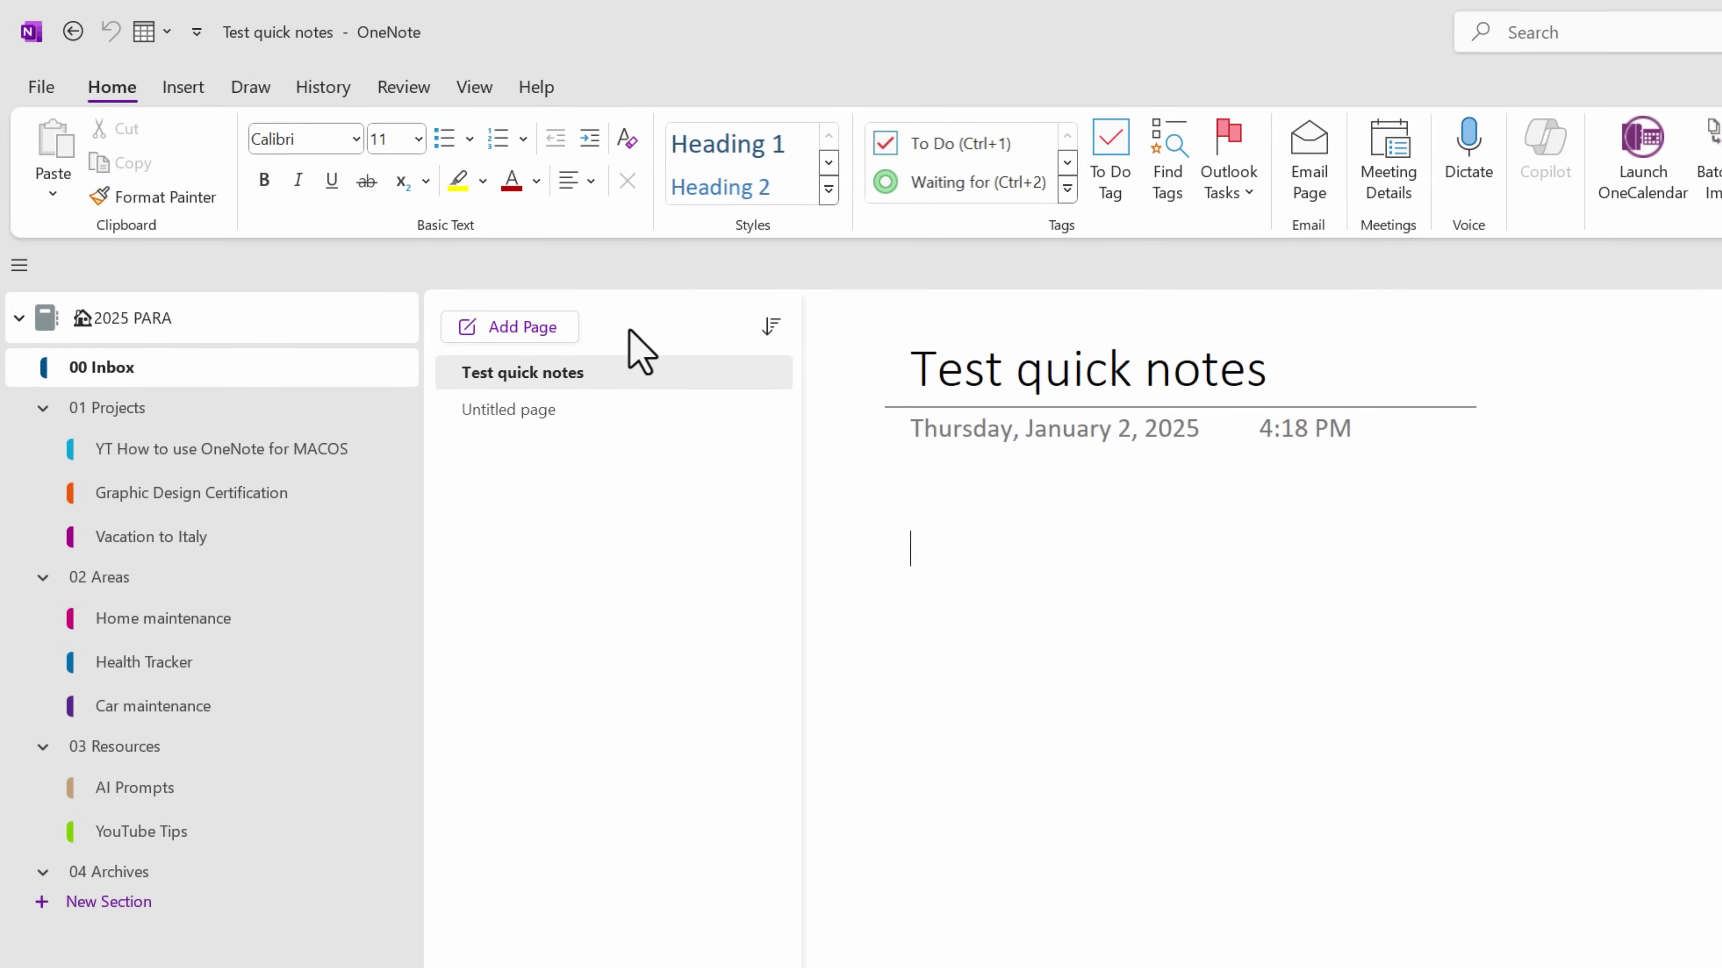
# Step: Switch the notebook's tabs layout to Horizontal Tabs
pyautogui.click(482, 92)
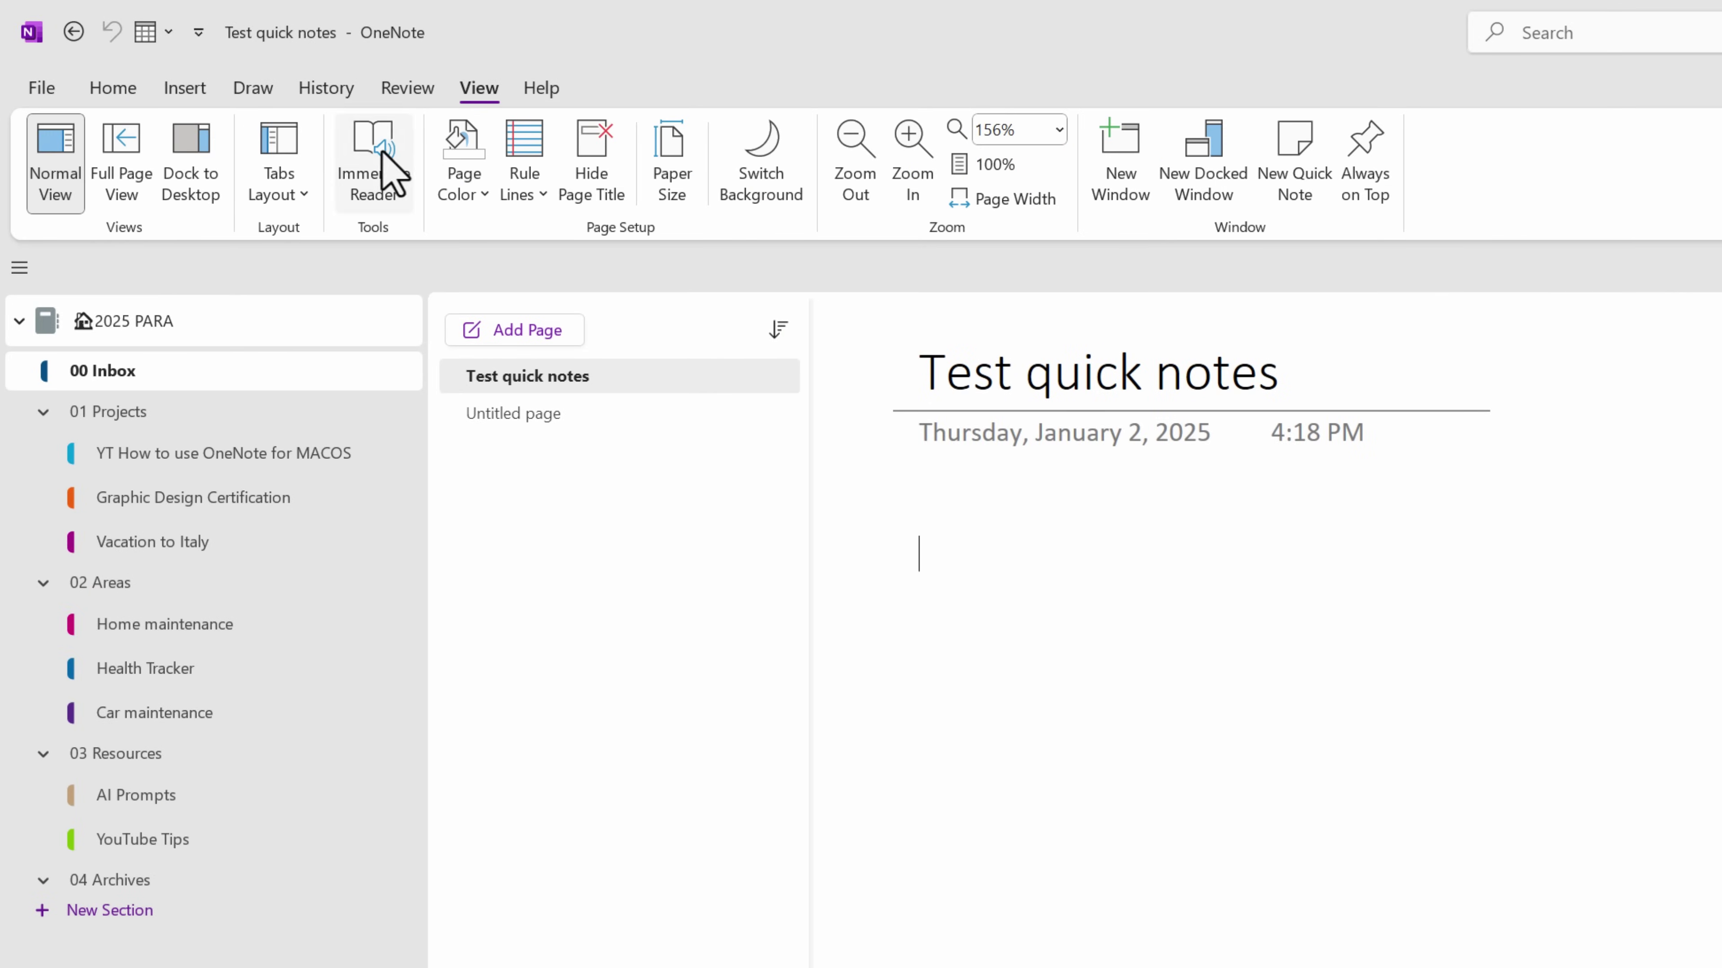
pyautogui.click(279, 204)
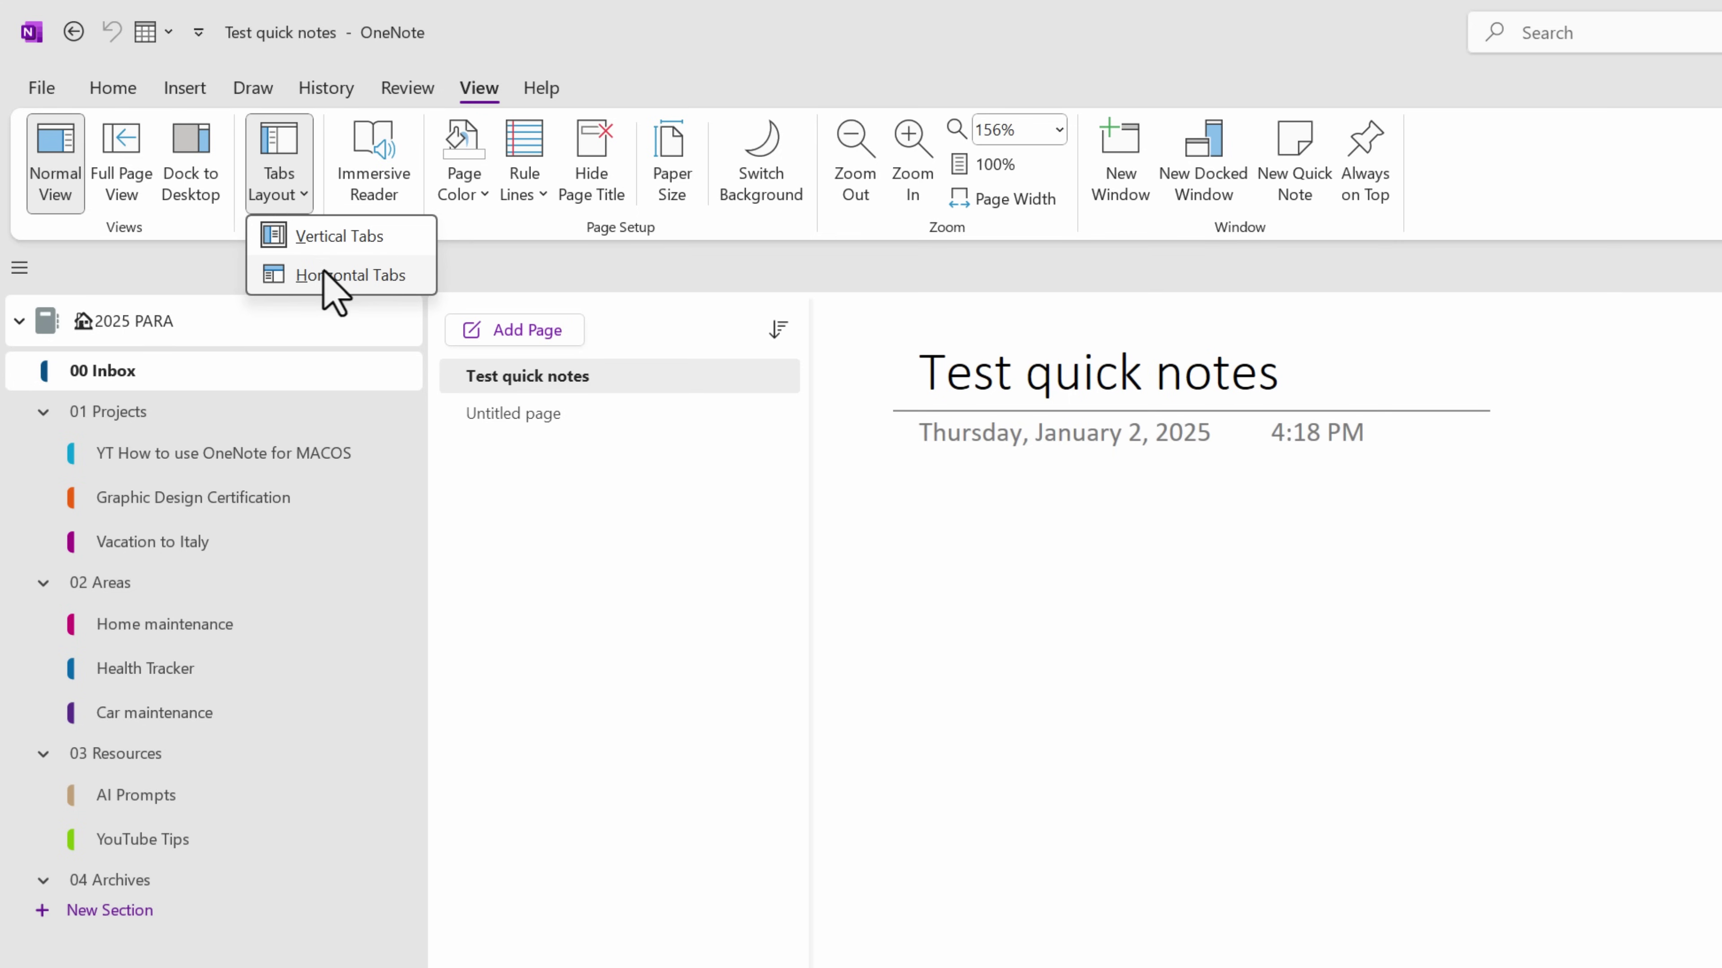
pyautogui.click(337, 296)
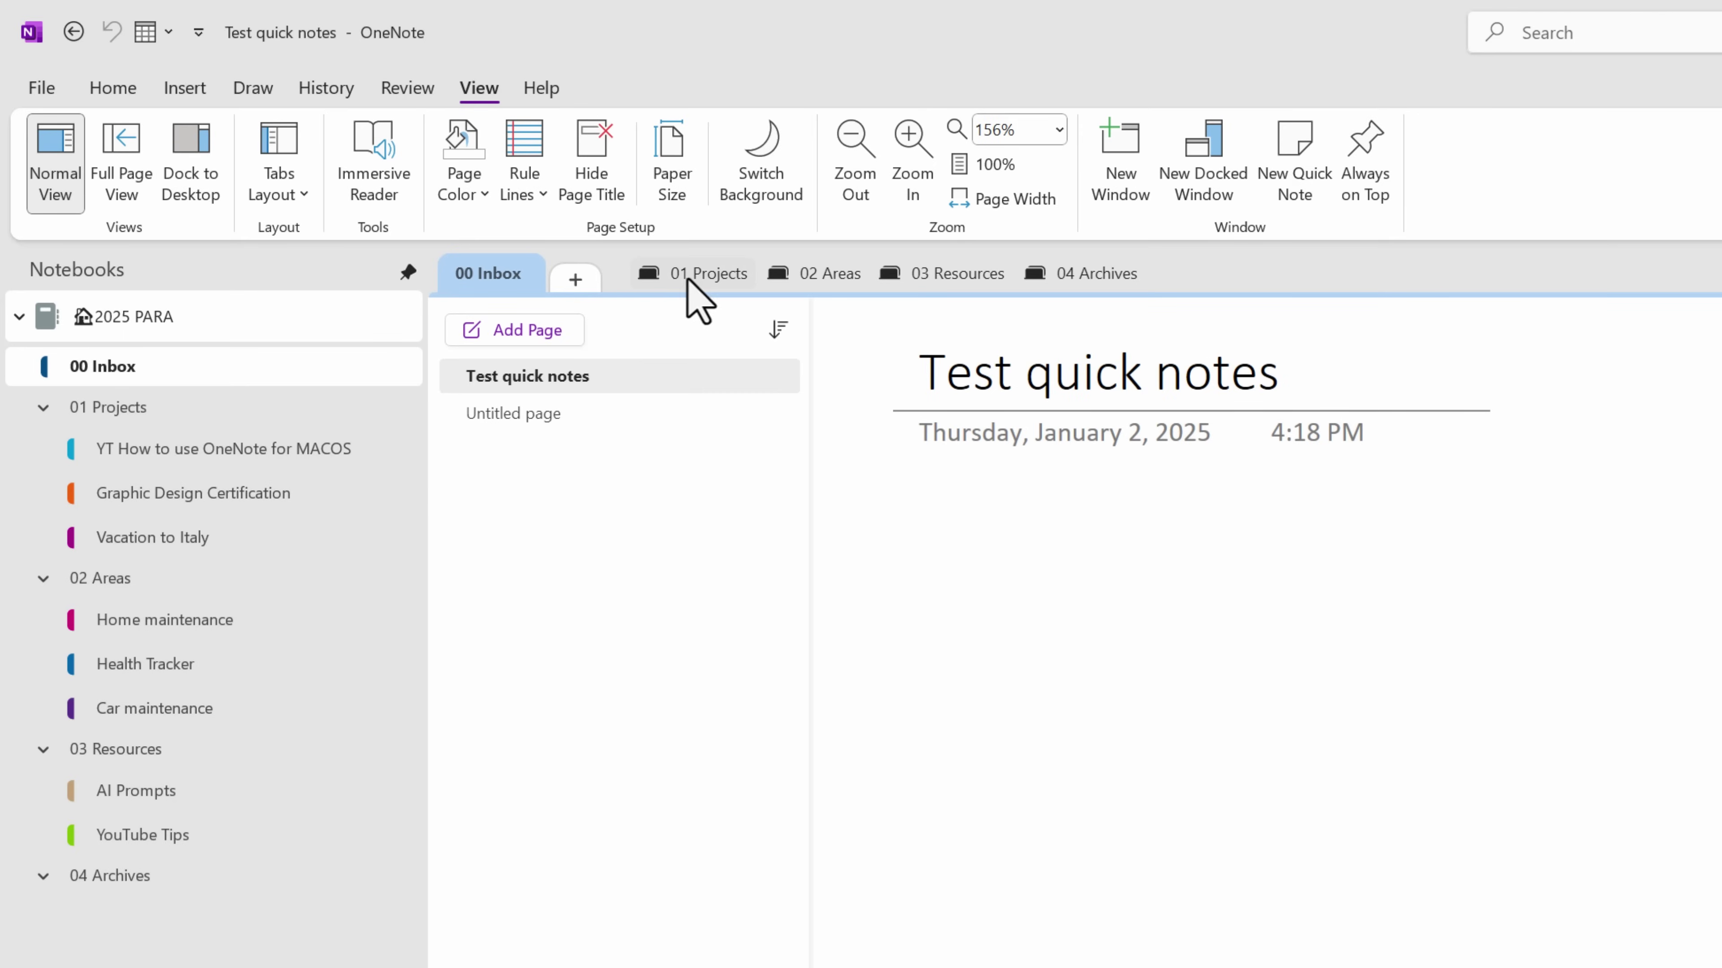
# Step: Browse the sections inside the 01 Projects, 02 Areas and 03 Resources groups, returning to the notebook's top level after each
pyautogui.click(686, 276)
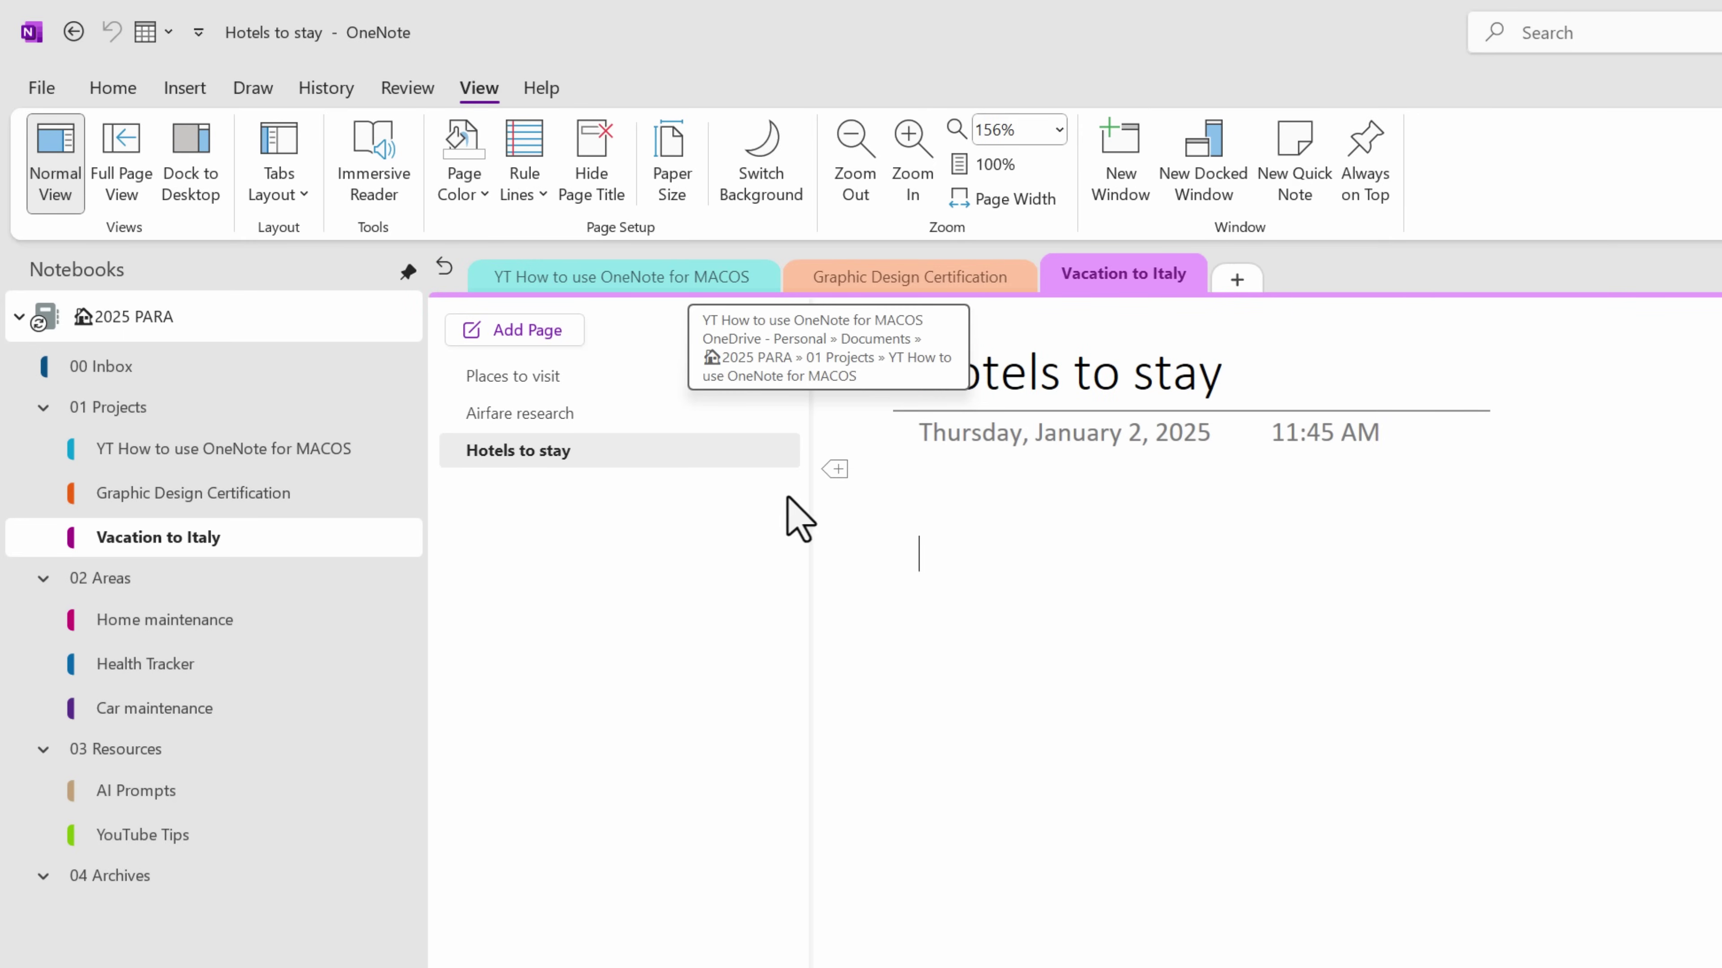
pyautogui.click(442, 270)
pyautogui.click(800, 282)
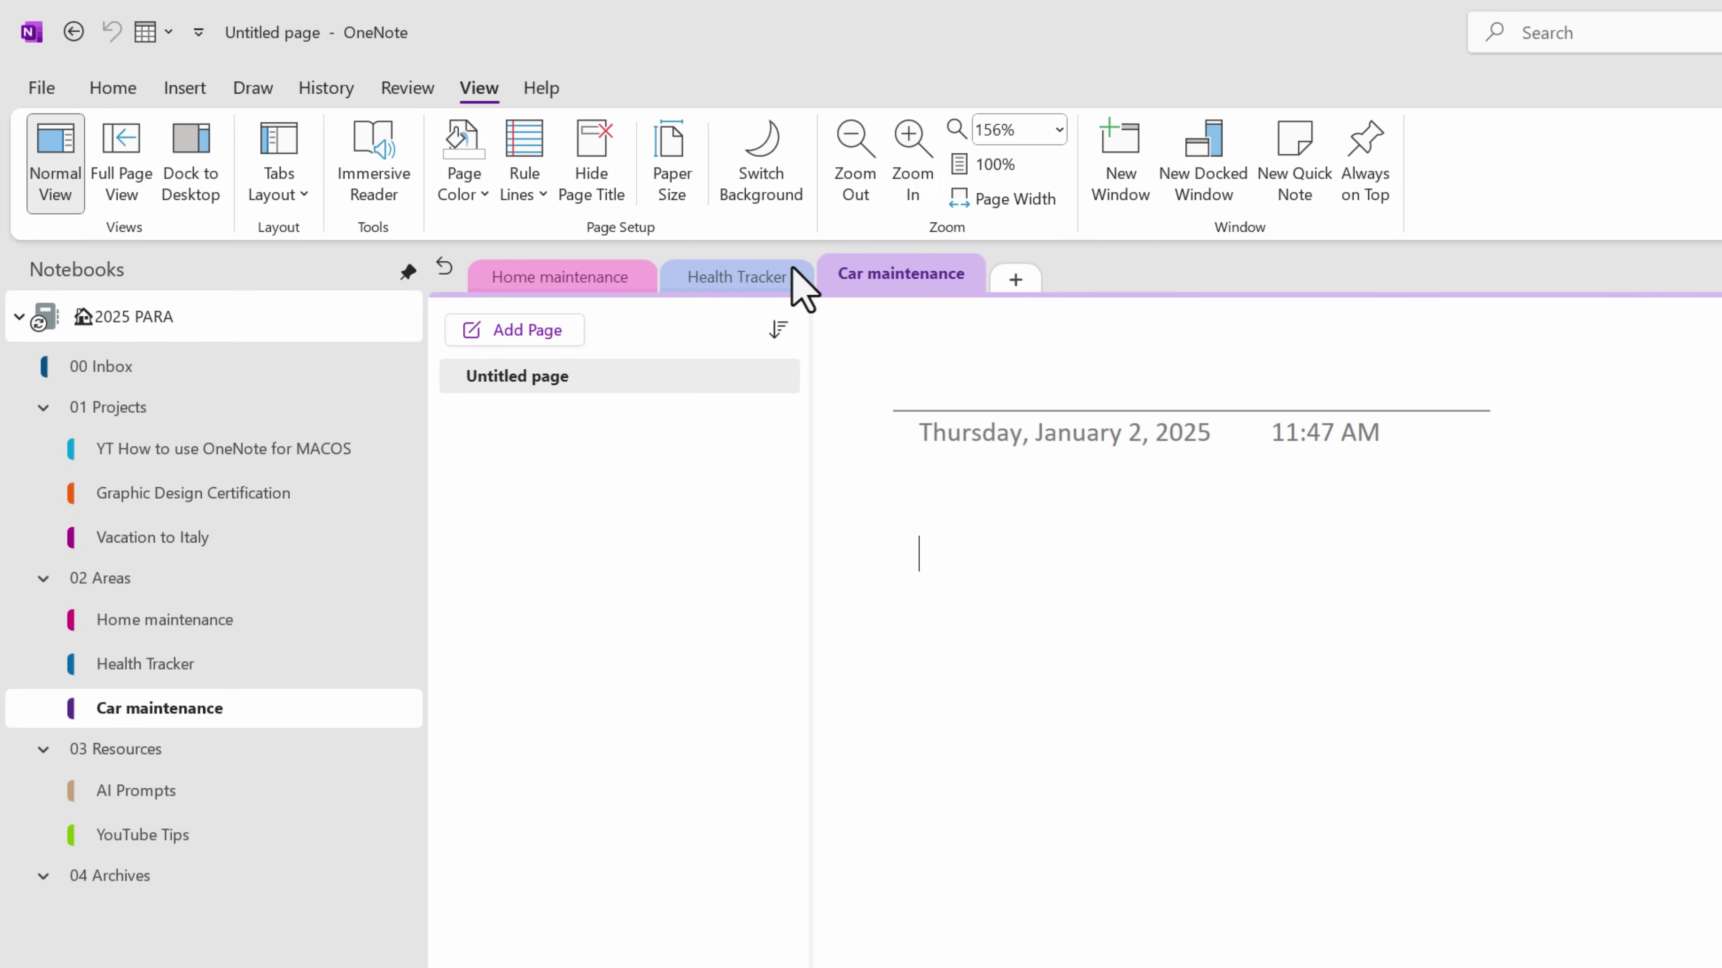
pyautogui.click(444, 270)
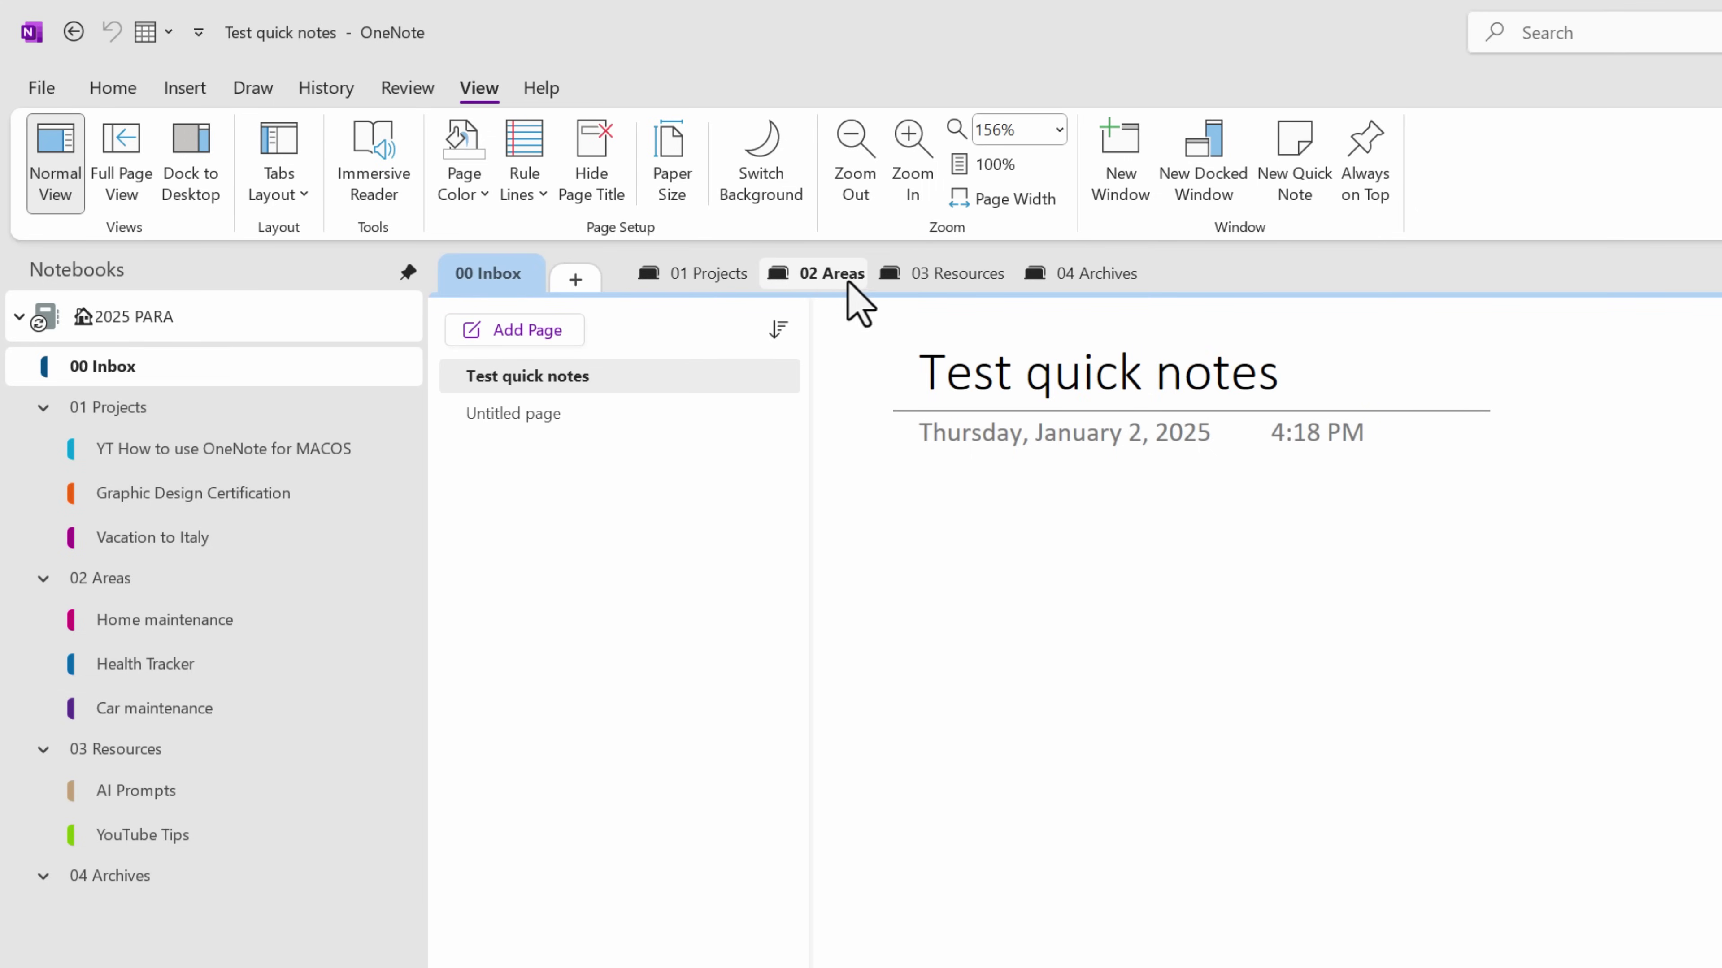
pyautogui.click(936, 278)
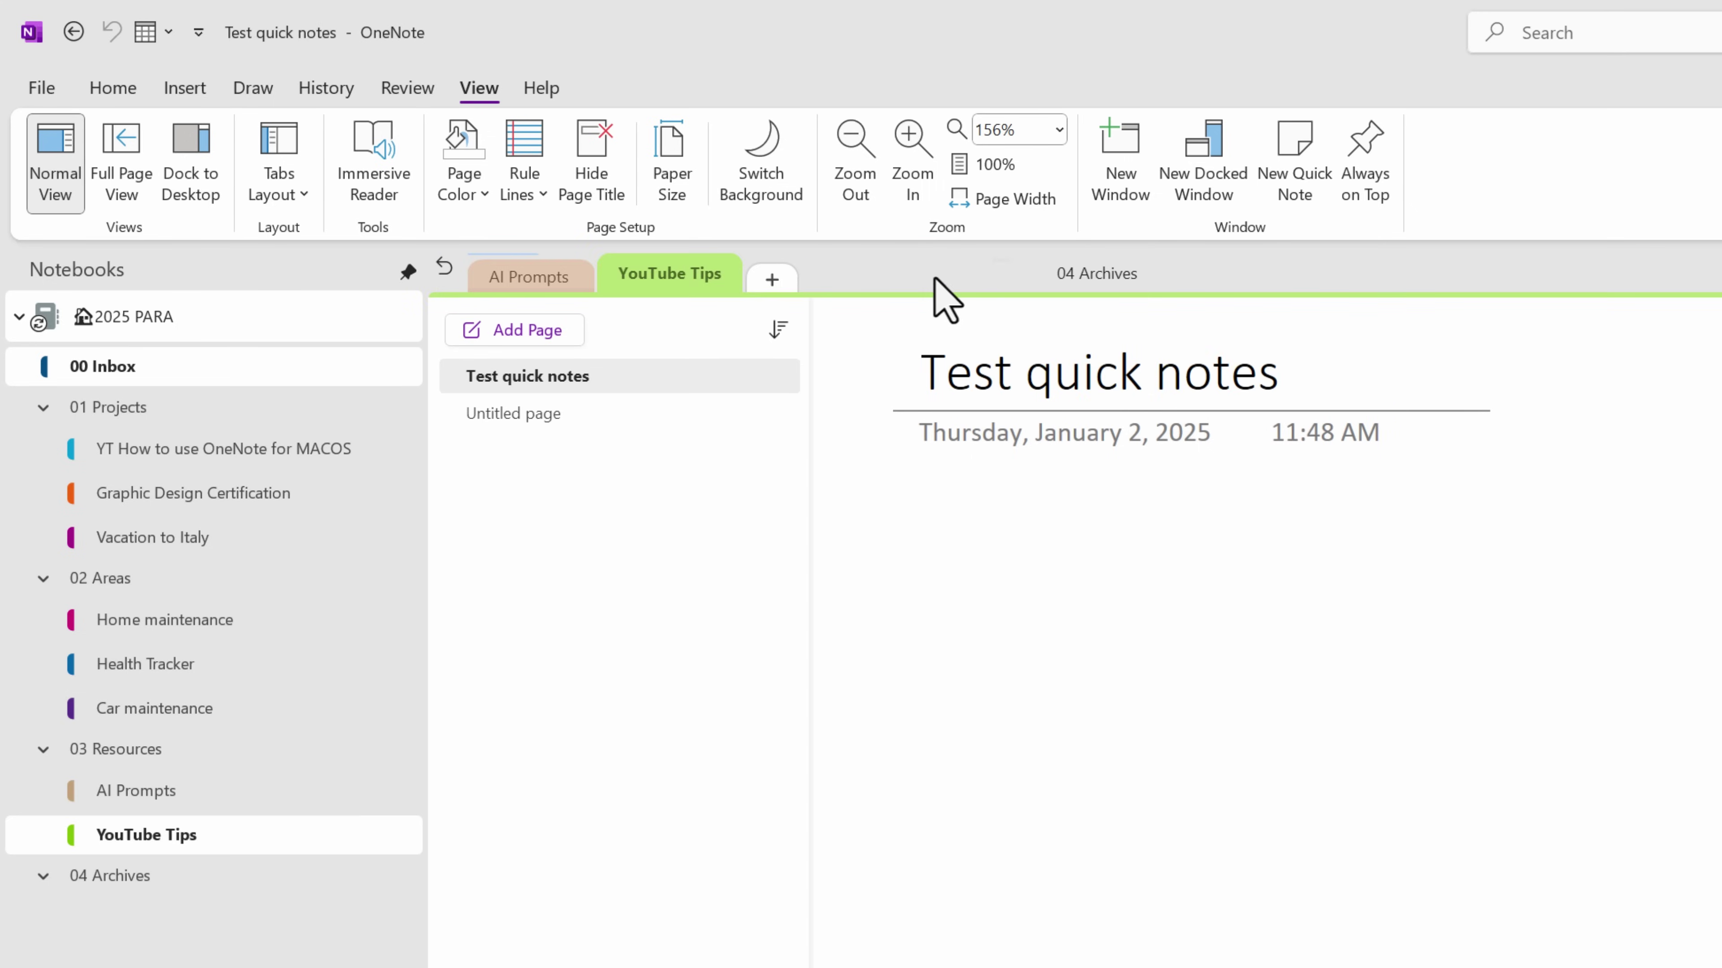
pyautogui.click(446, 268)
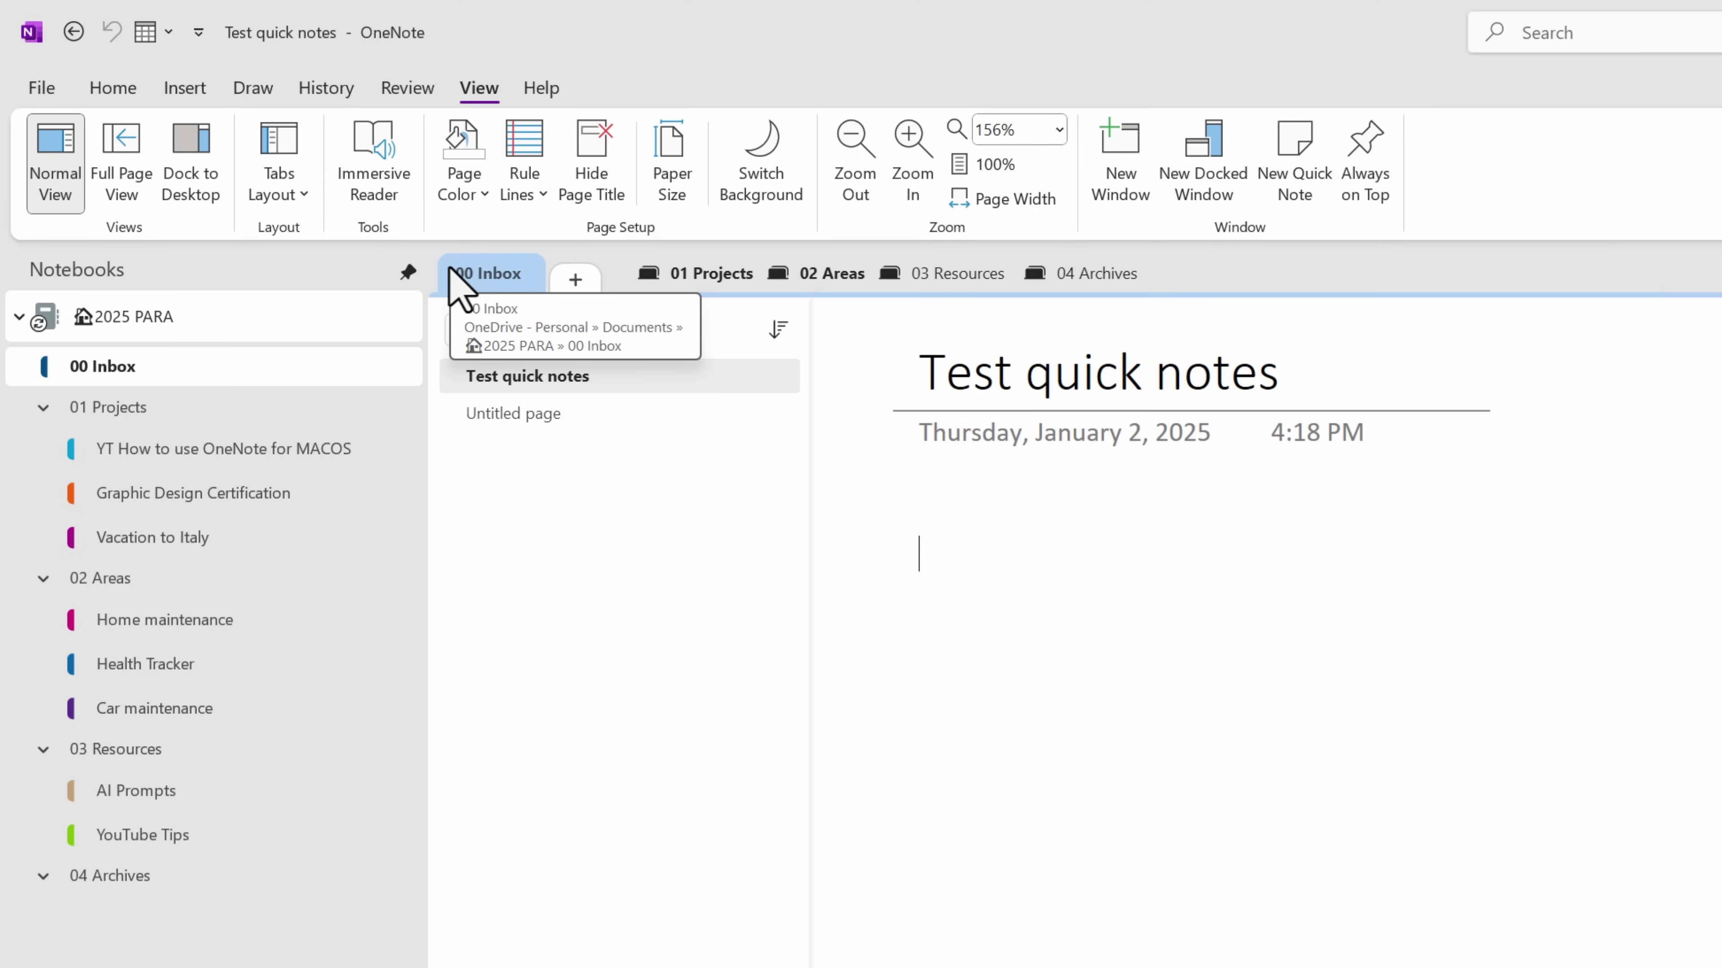
# Step: Unpin the notebook list, expand it from the notebook name, and pin it back in place
pyautogui.click(410, 273)
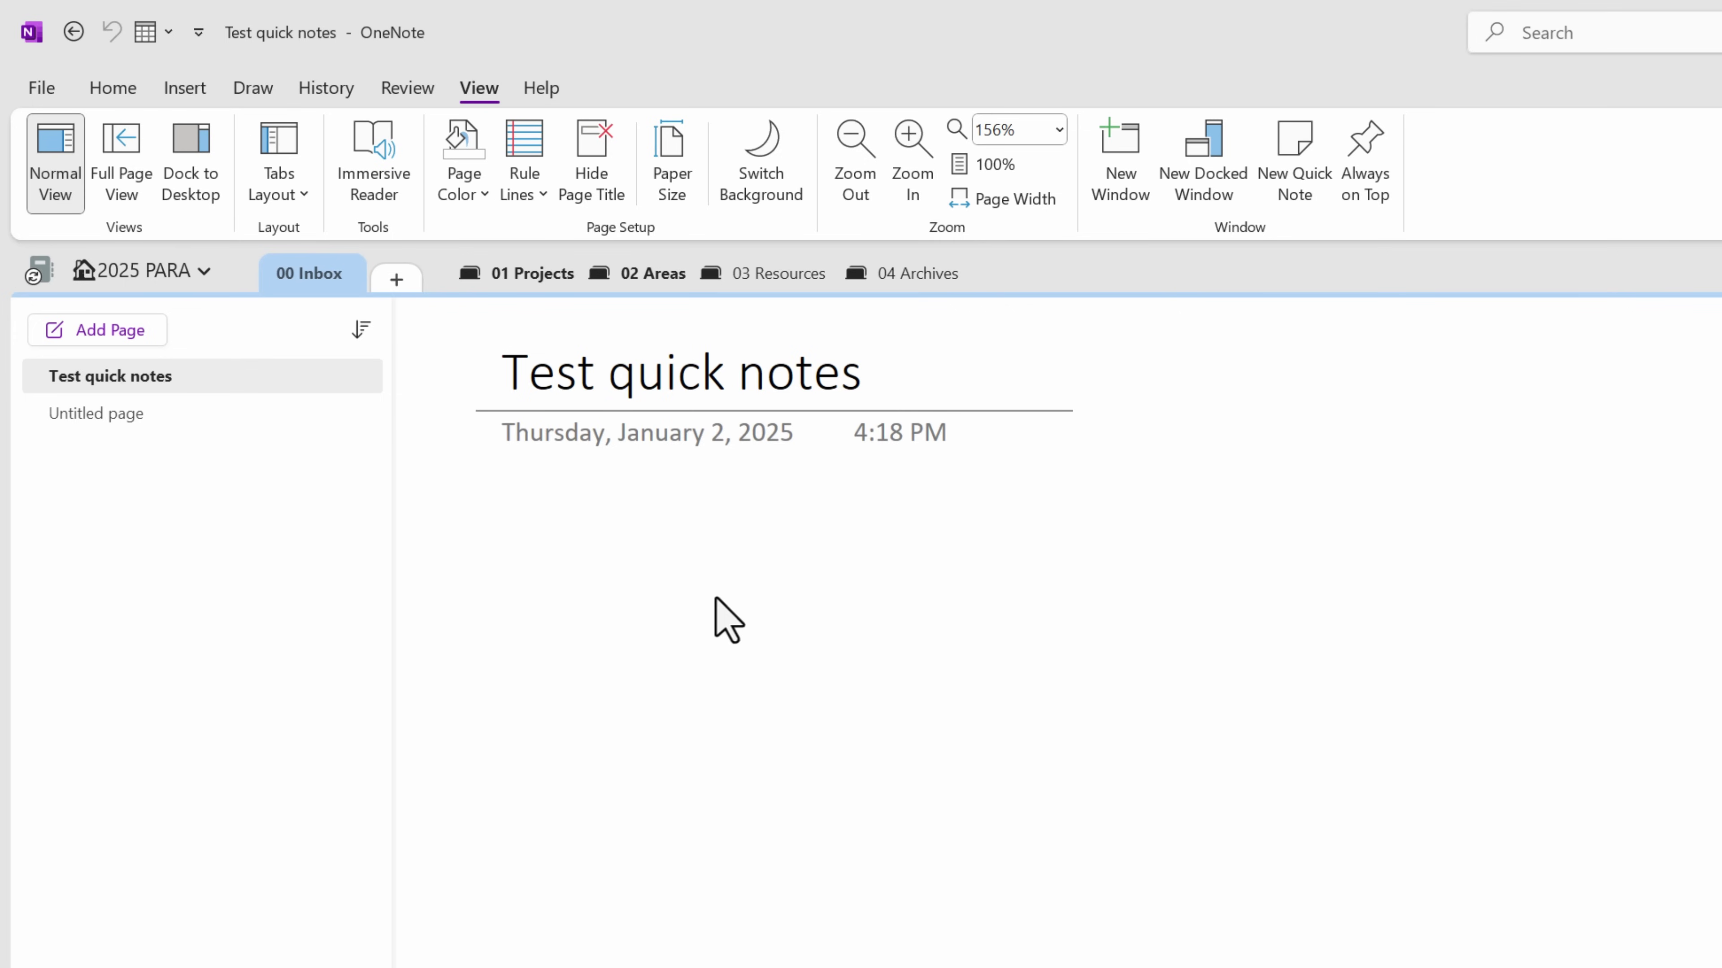
pyautogui.click(212, 285)
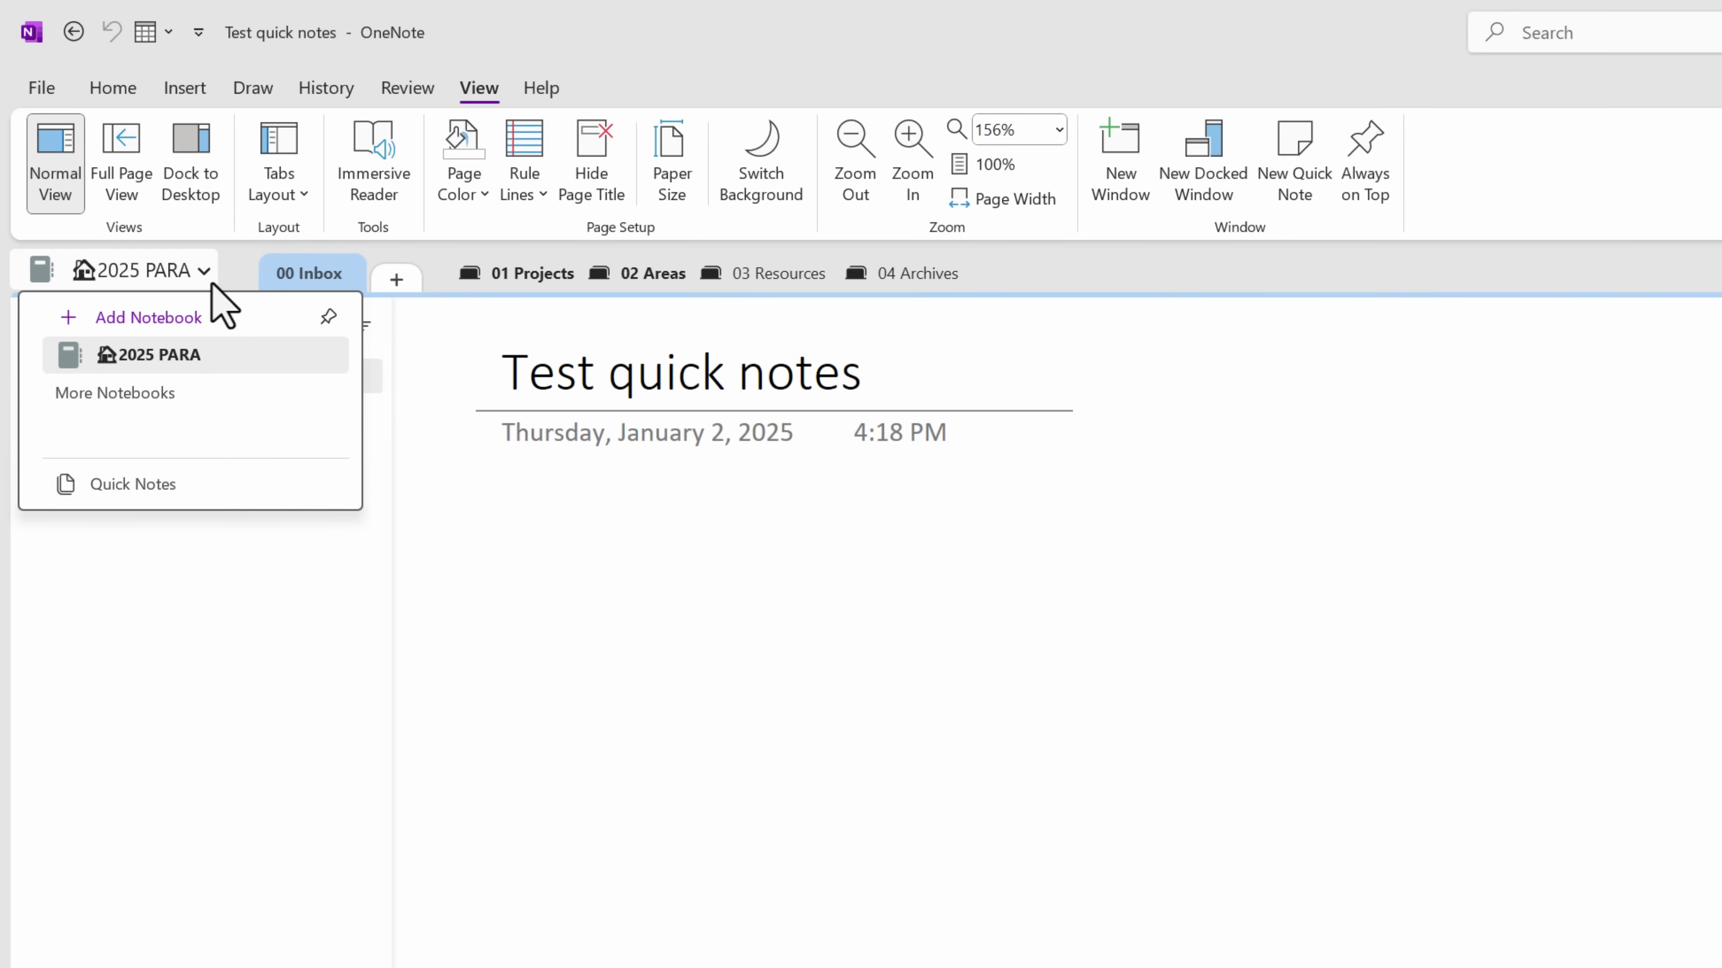
pyautogui.click(327, 315)
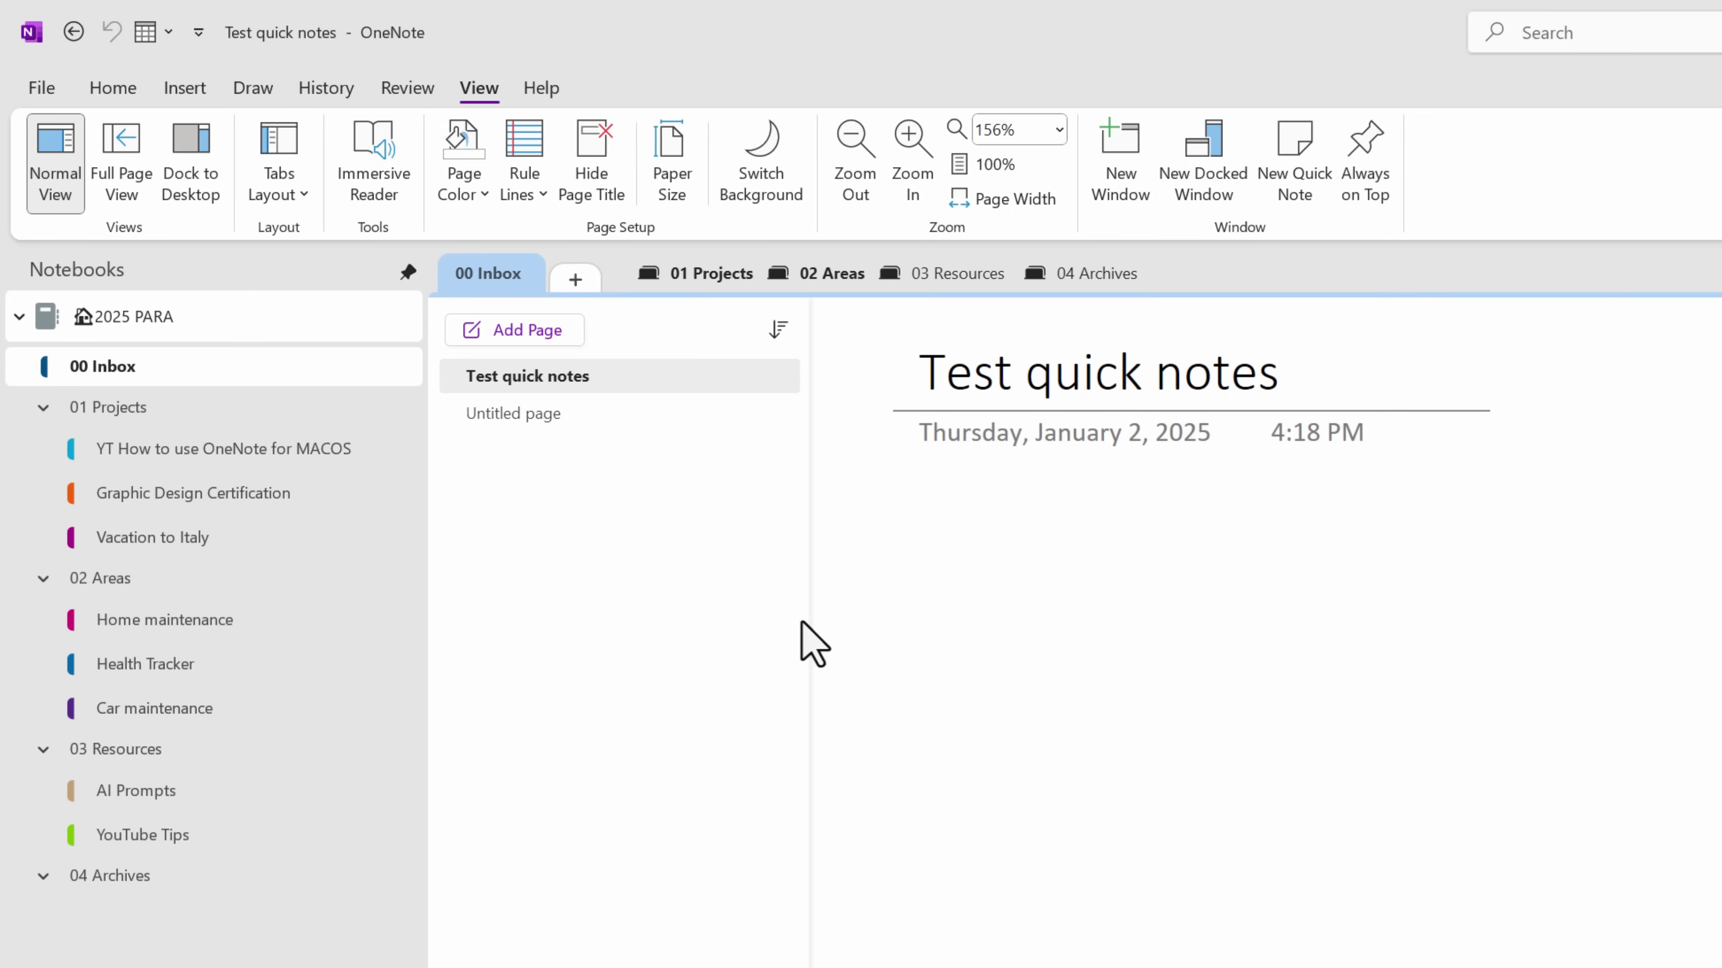
# Step: Open the tabs layout choices
pyautogui.click(299, 197)
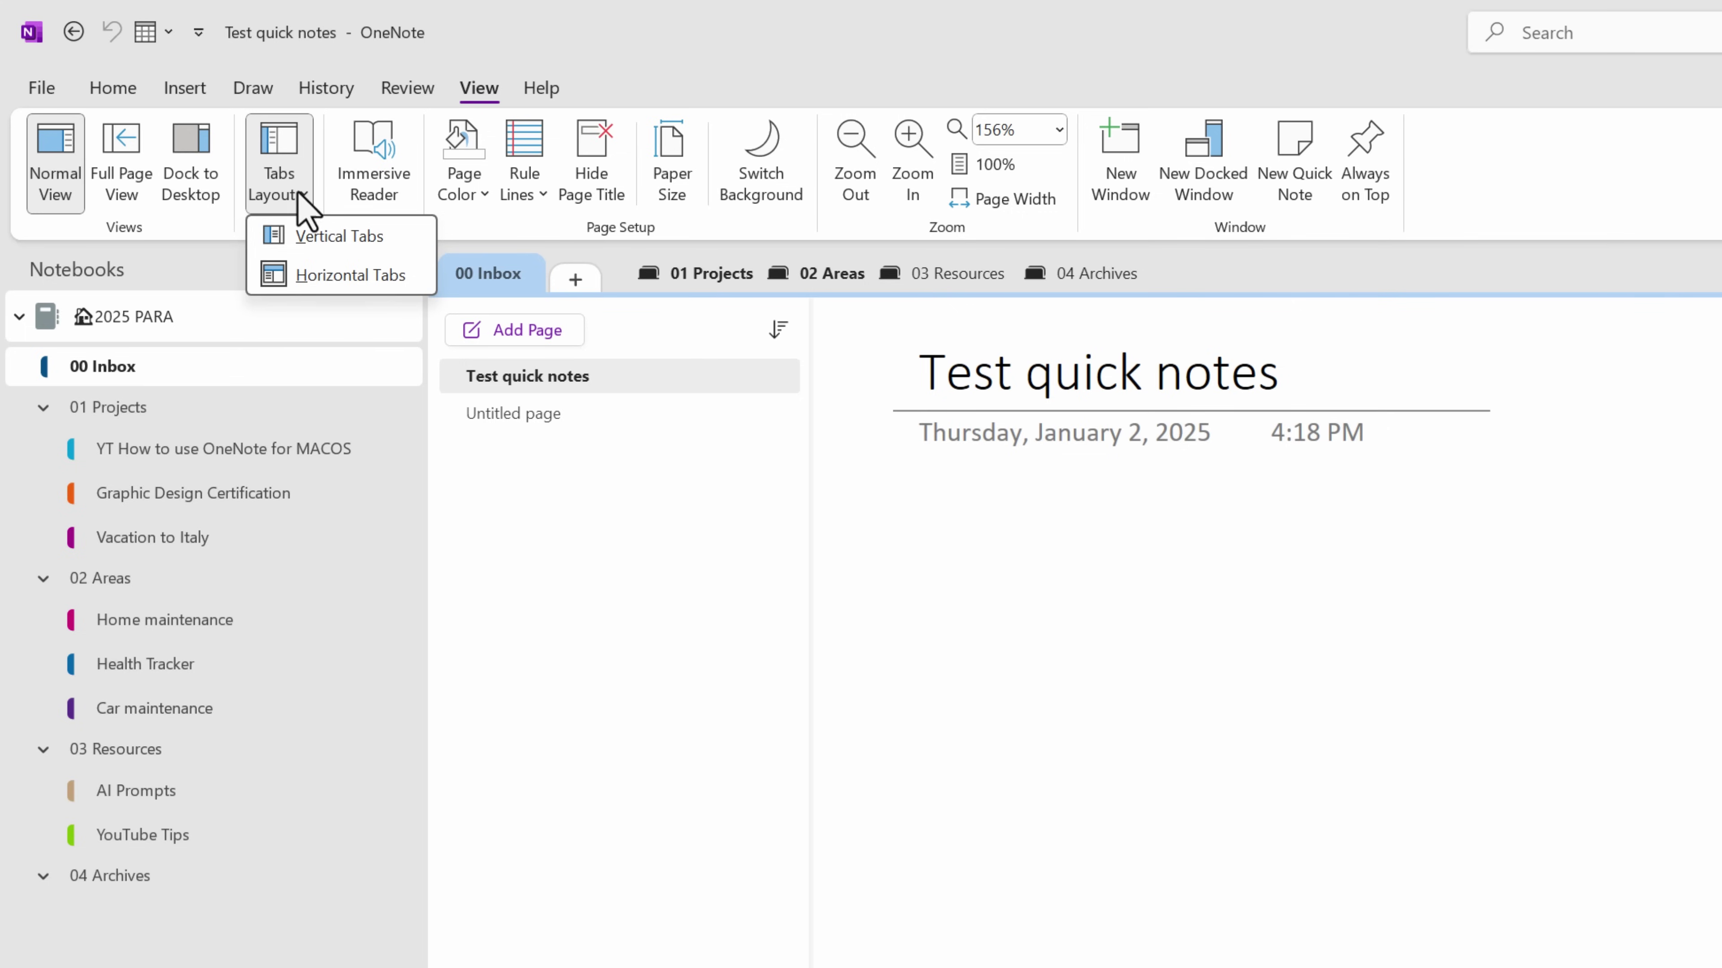